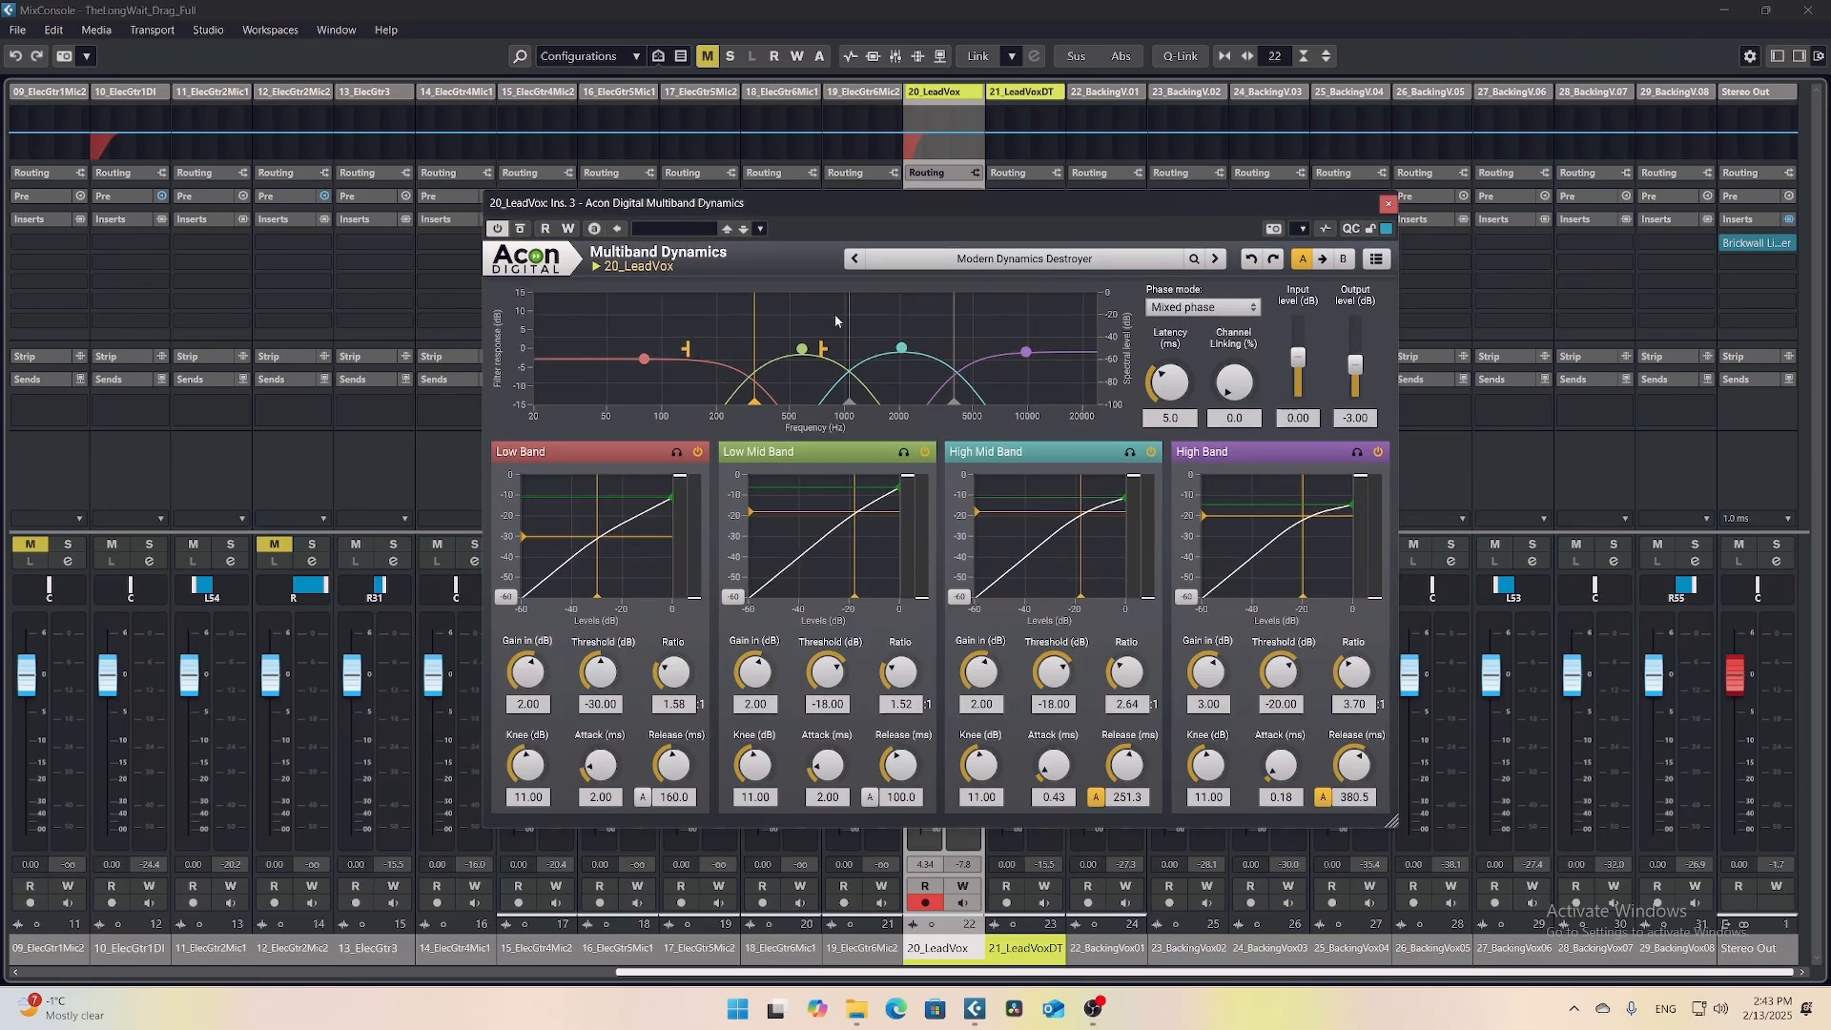
# - Browse the factory Vocals presets of the Multiband Dynamics plug-in without loading another one
pyautogui.click(1120, 265)
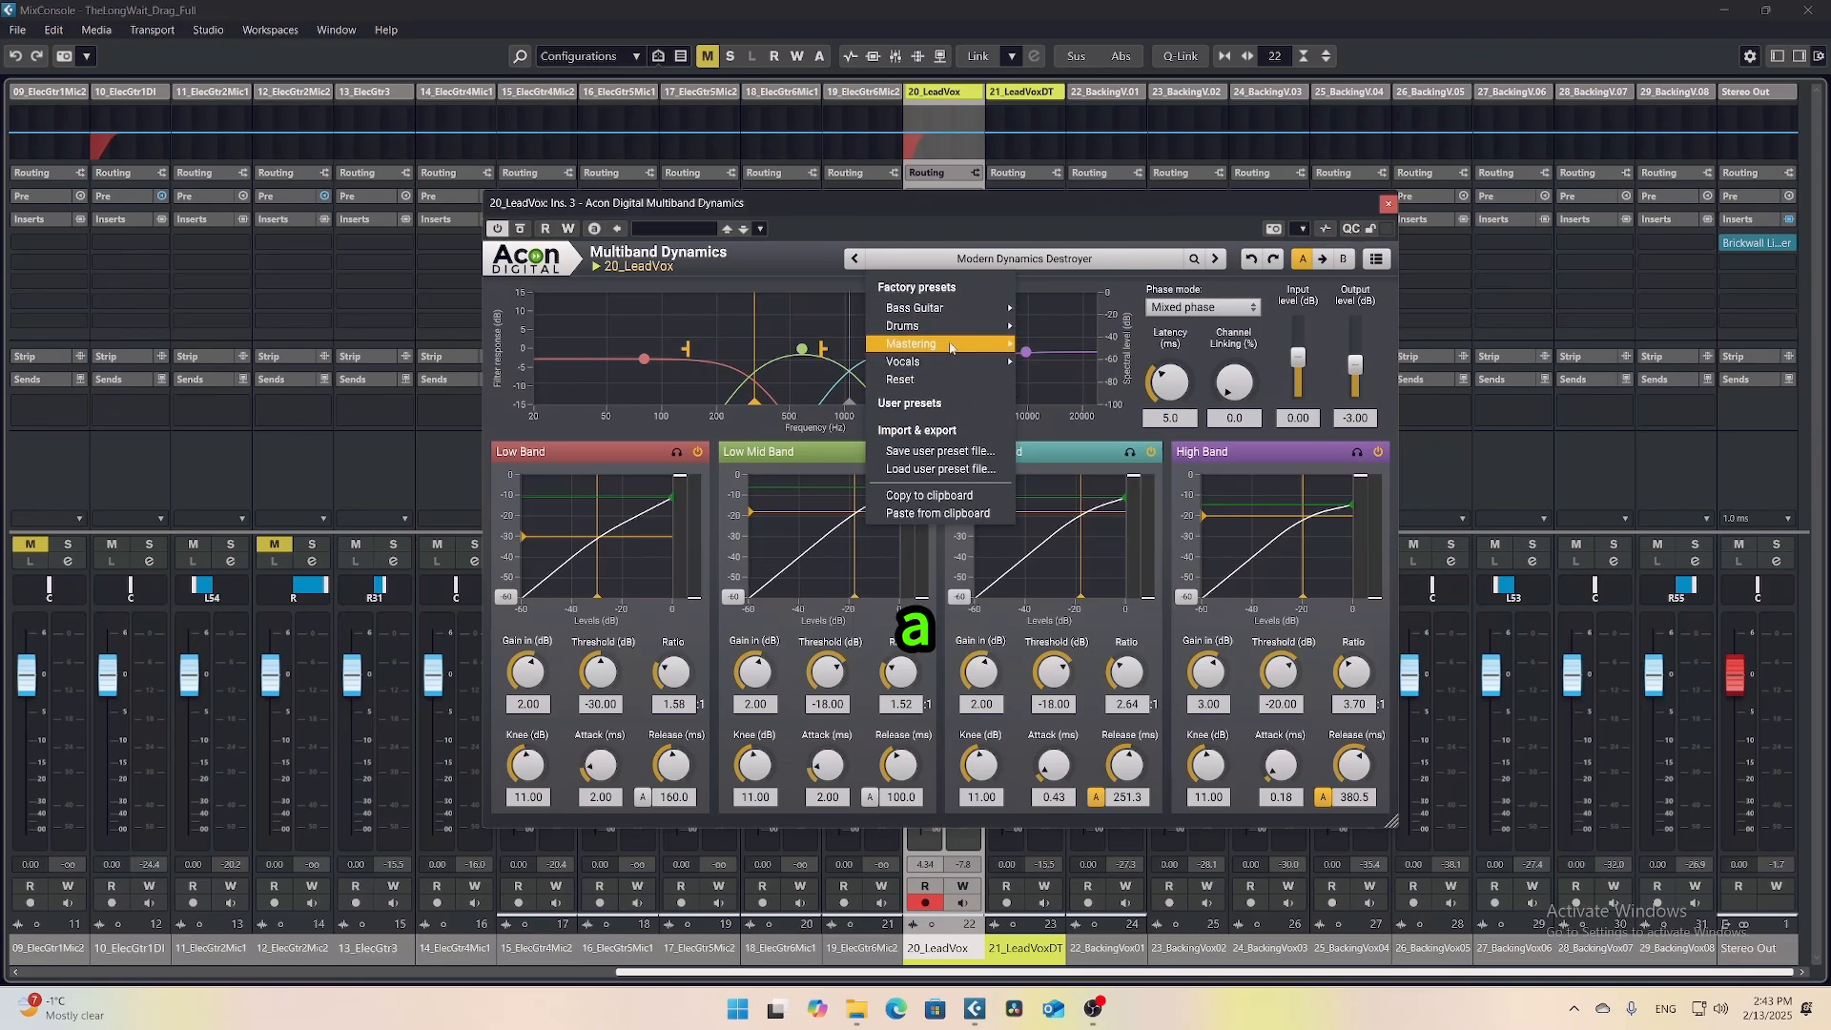
pyautogui.moveTo(949, 334)
pyautogui.moveTo(944, 370)
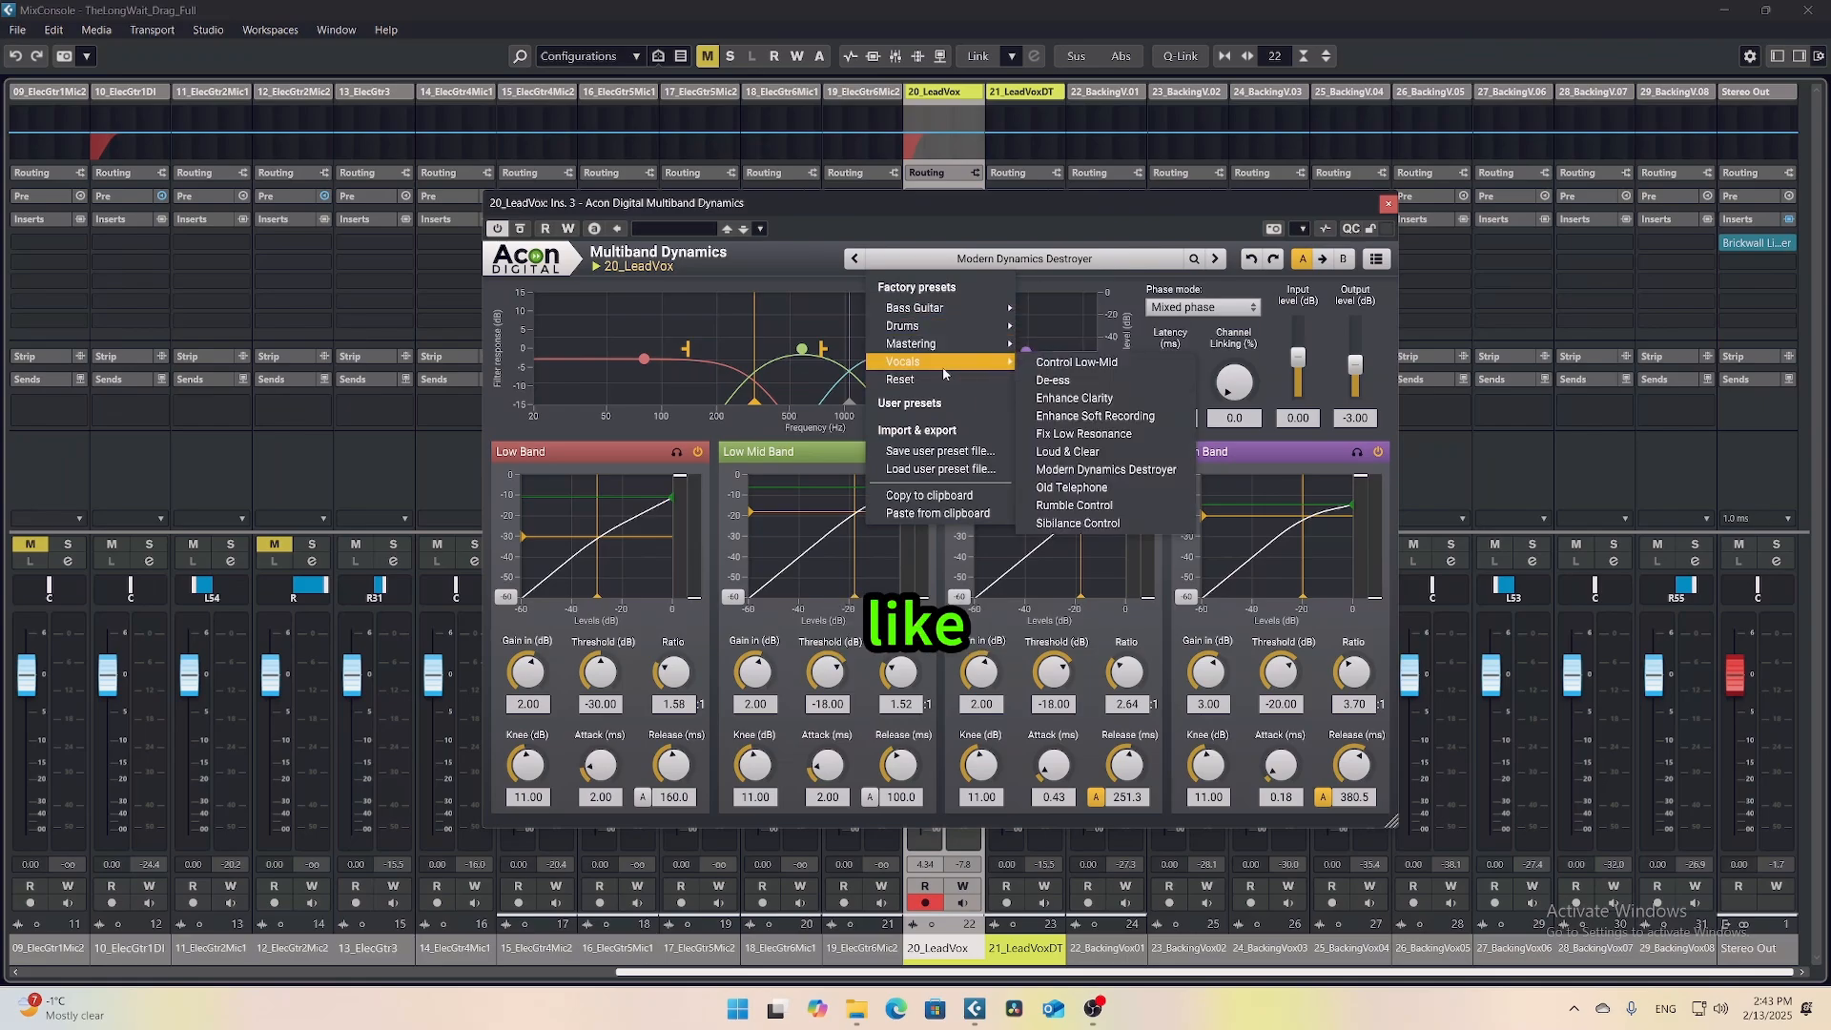
pyautogui.click(802, 324)
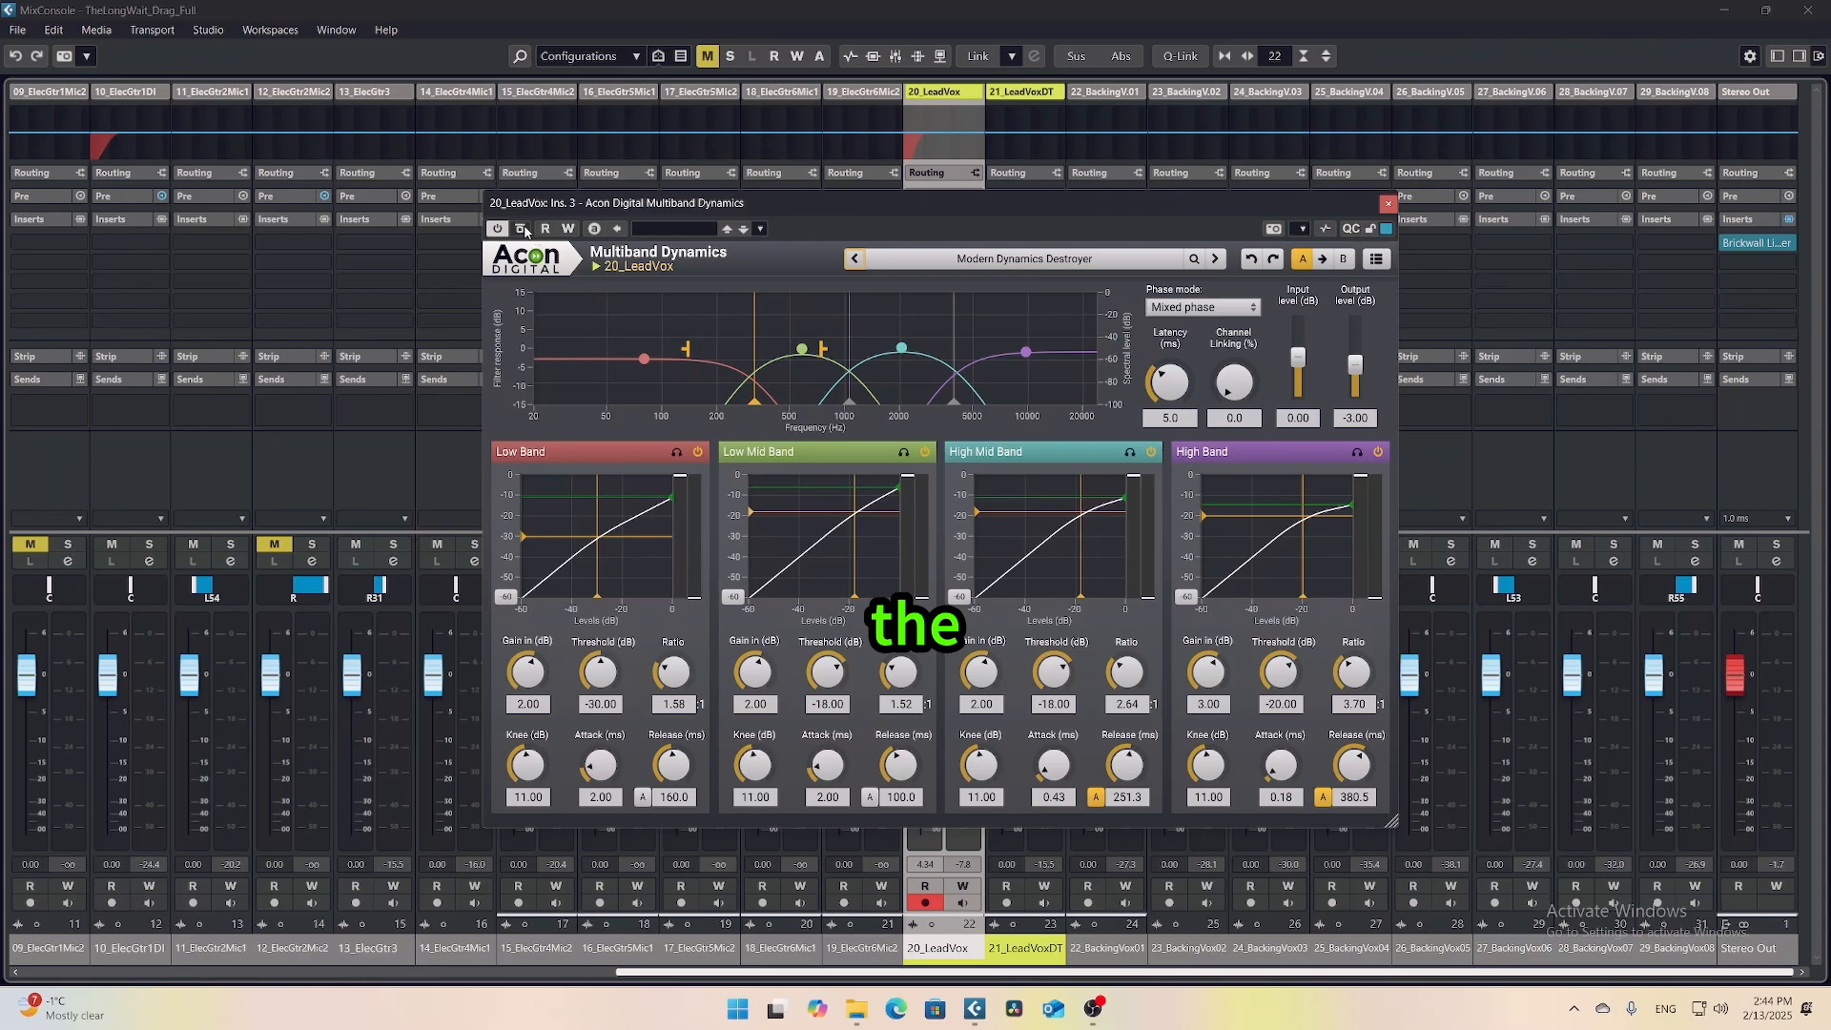
pyautogui.moveTo(754, 404)
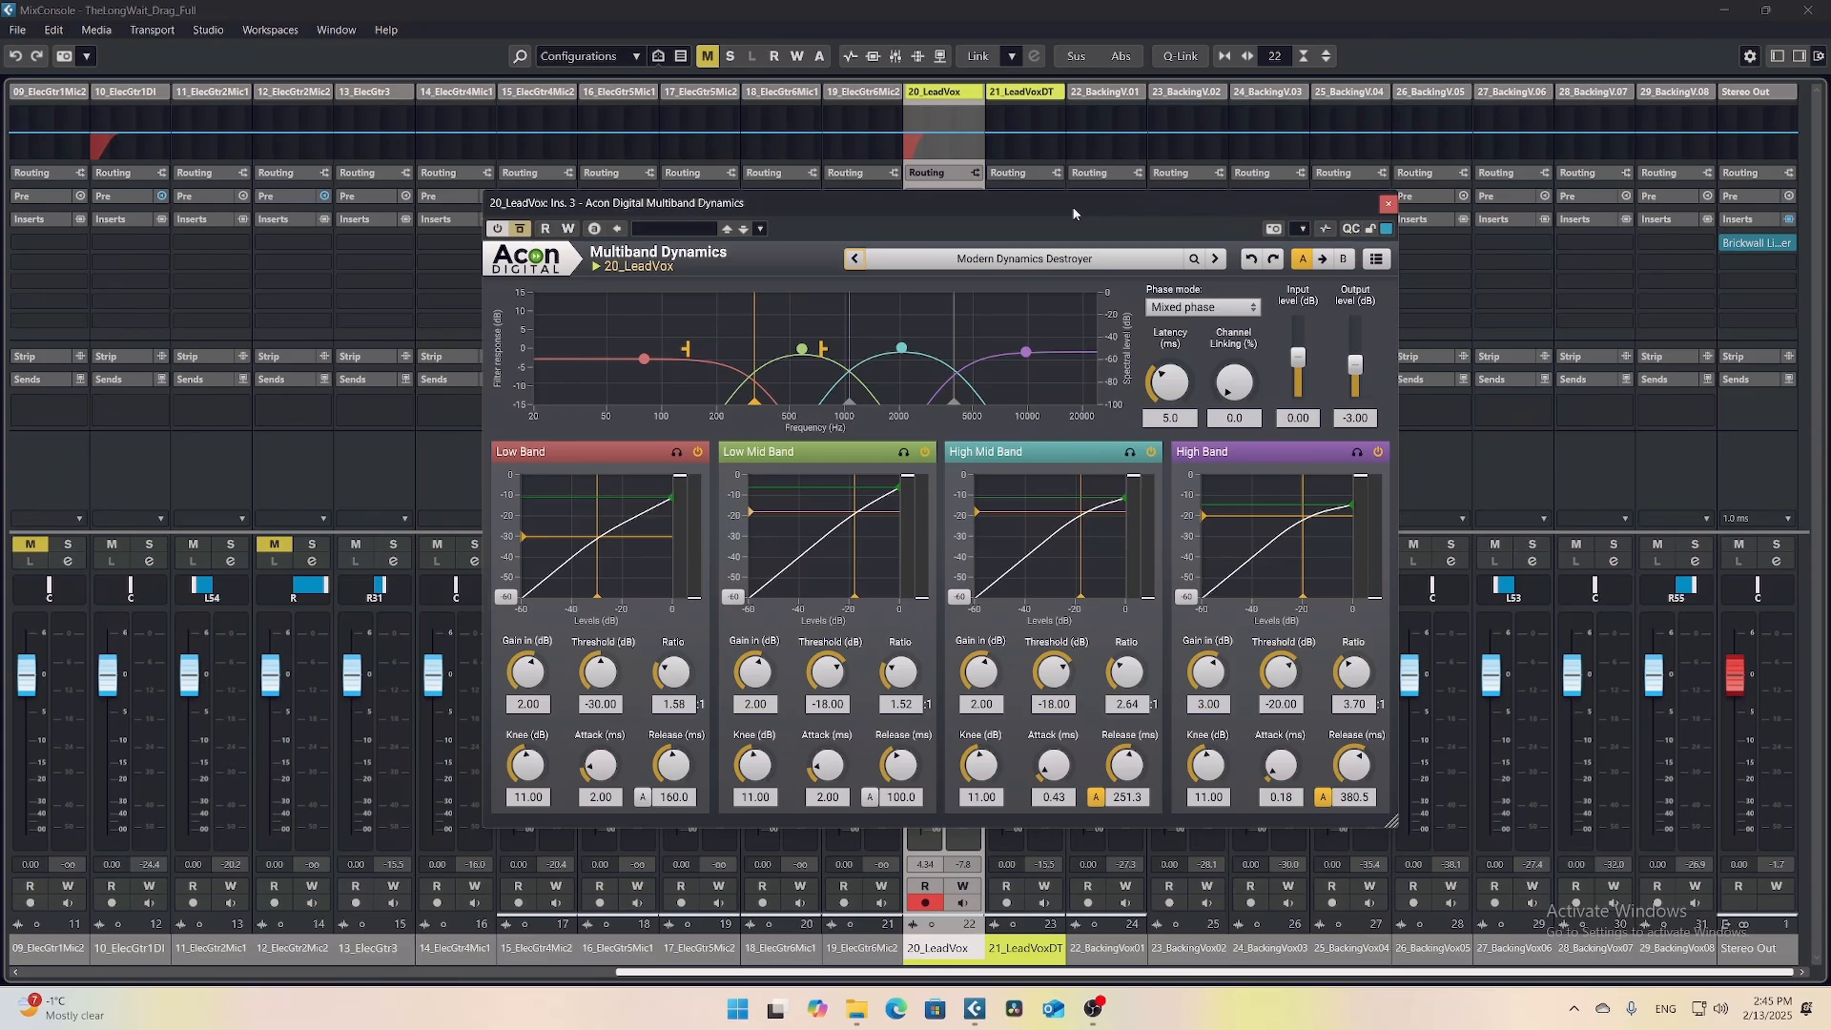
# - Close the Multiband Dynamics editor and solo the 20_LeadVox channel
pyautogui.click(1387, 204)
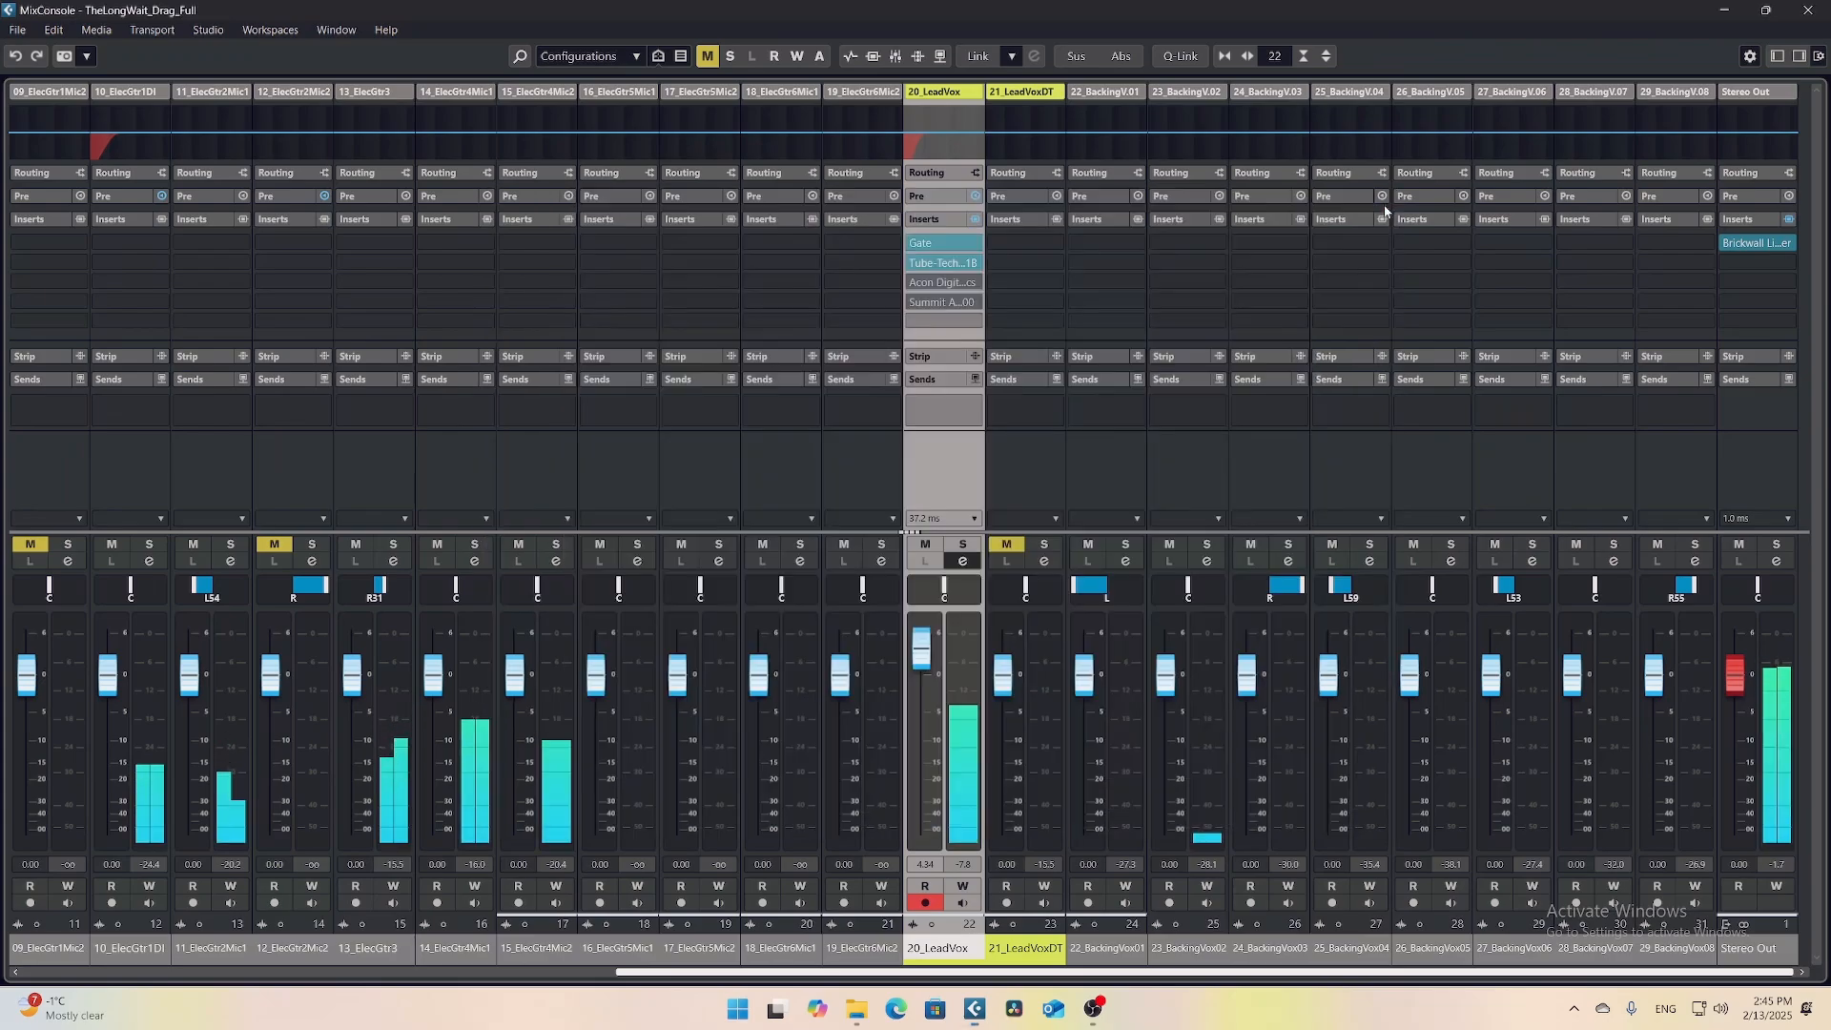
pyautogui.click(962, 543)
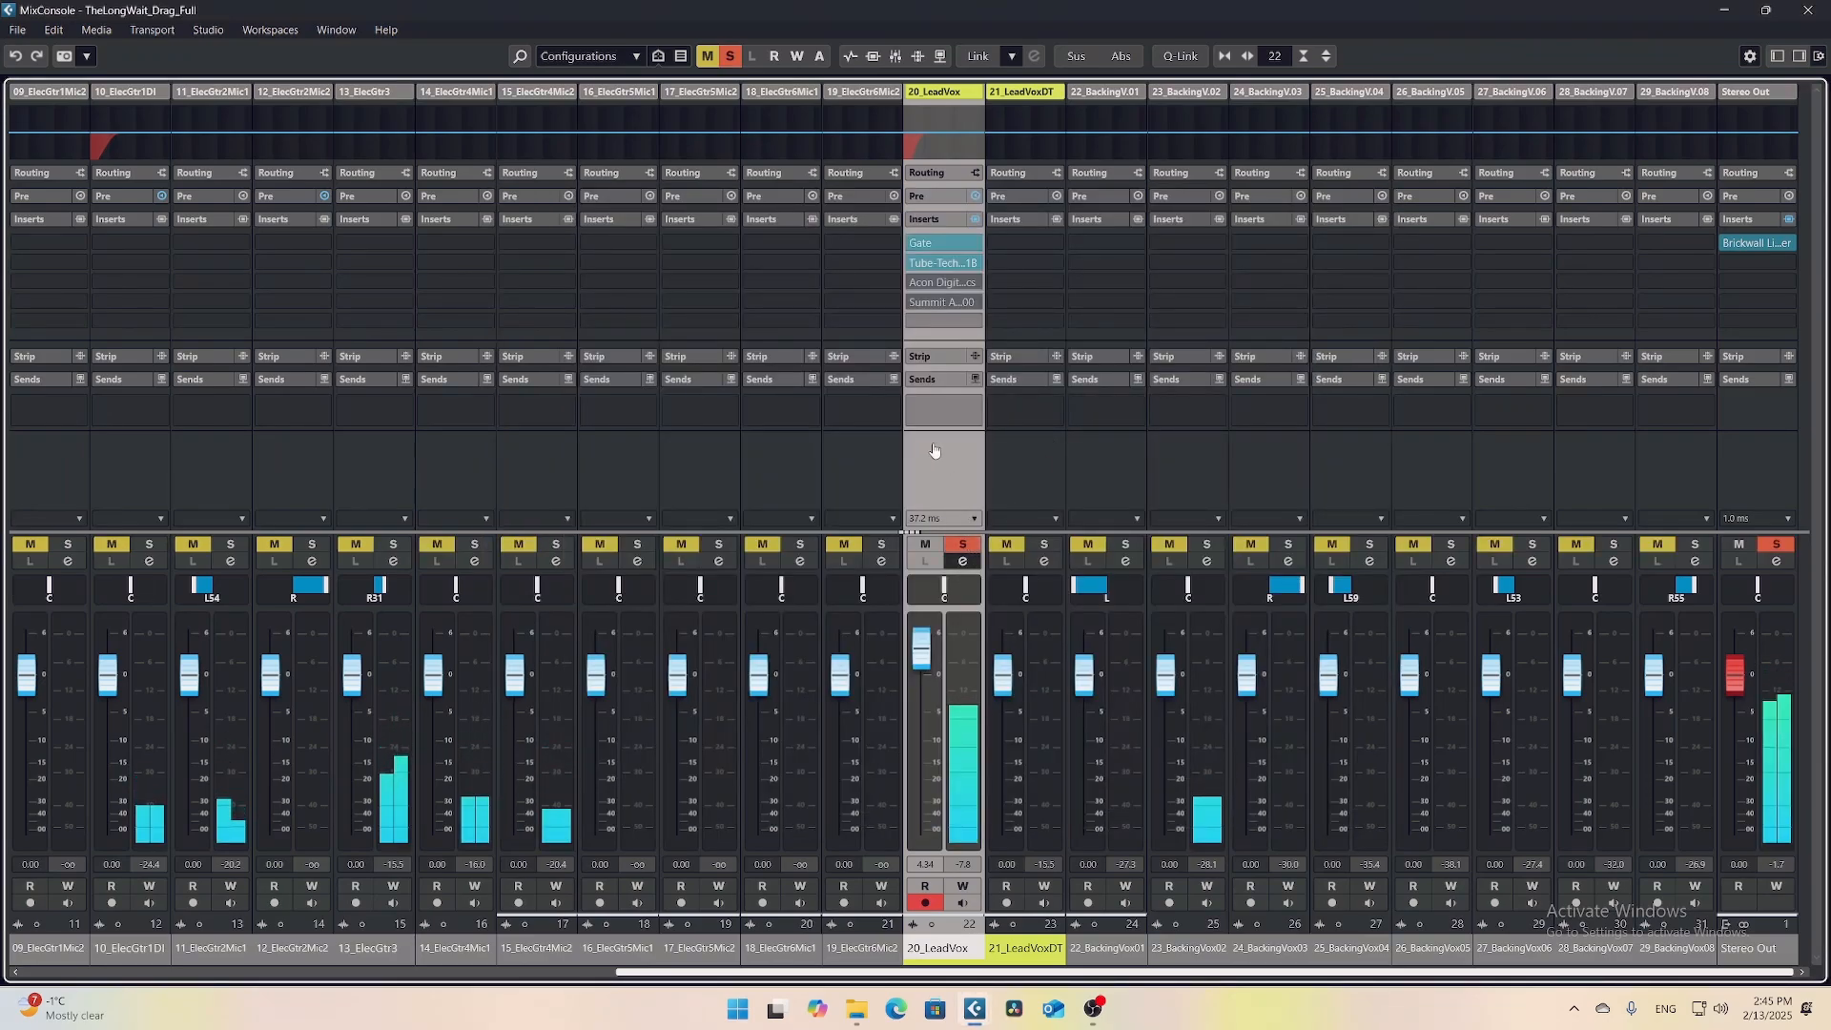
# - Inspect the Tube-Tech CL 1B compressor insert on the 20_LeadVox channel, then close its editor
pyautogui.moveTo(912, 286)
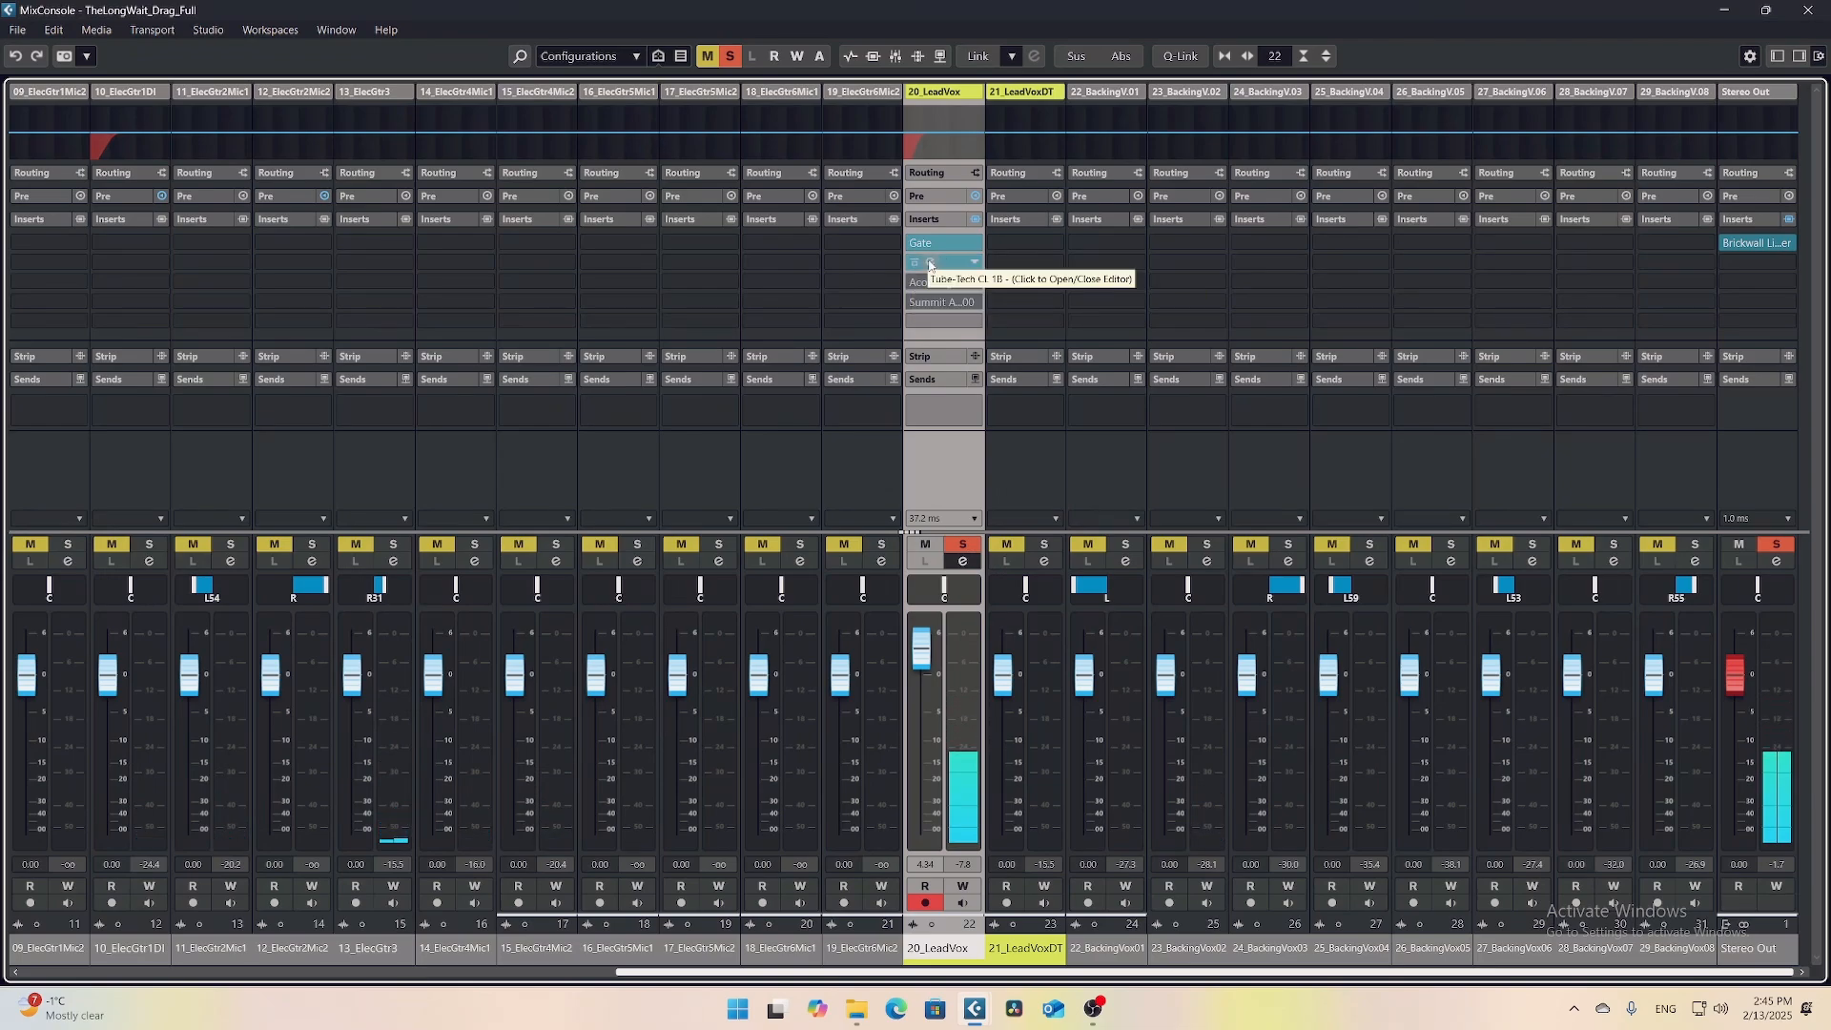
pyautogui.click(931, 263)
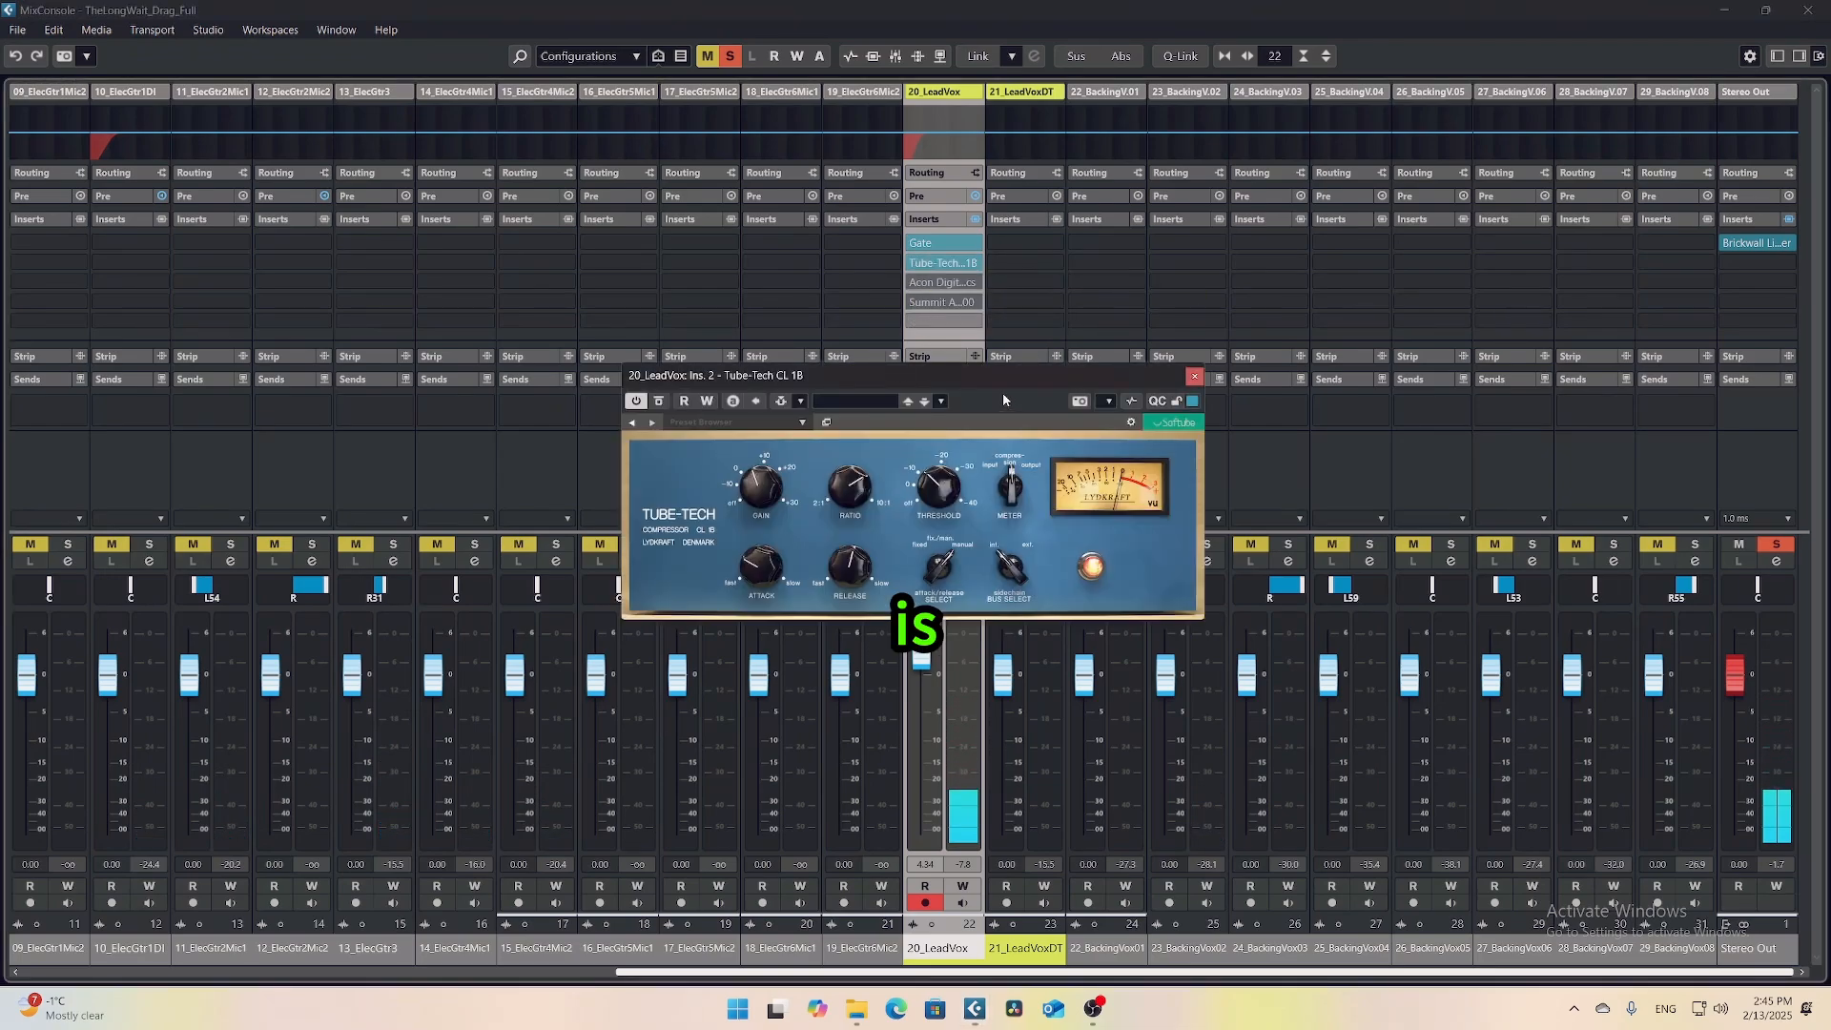
pyautogui.click(1194, 376)
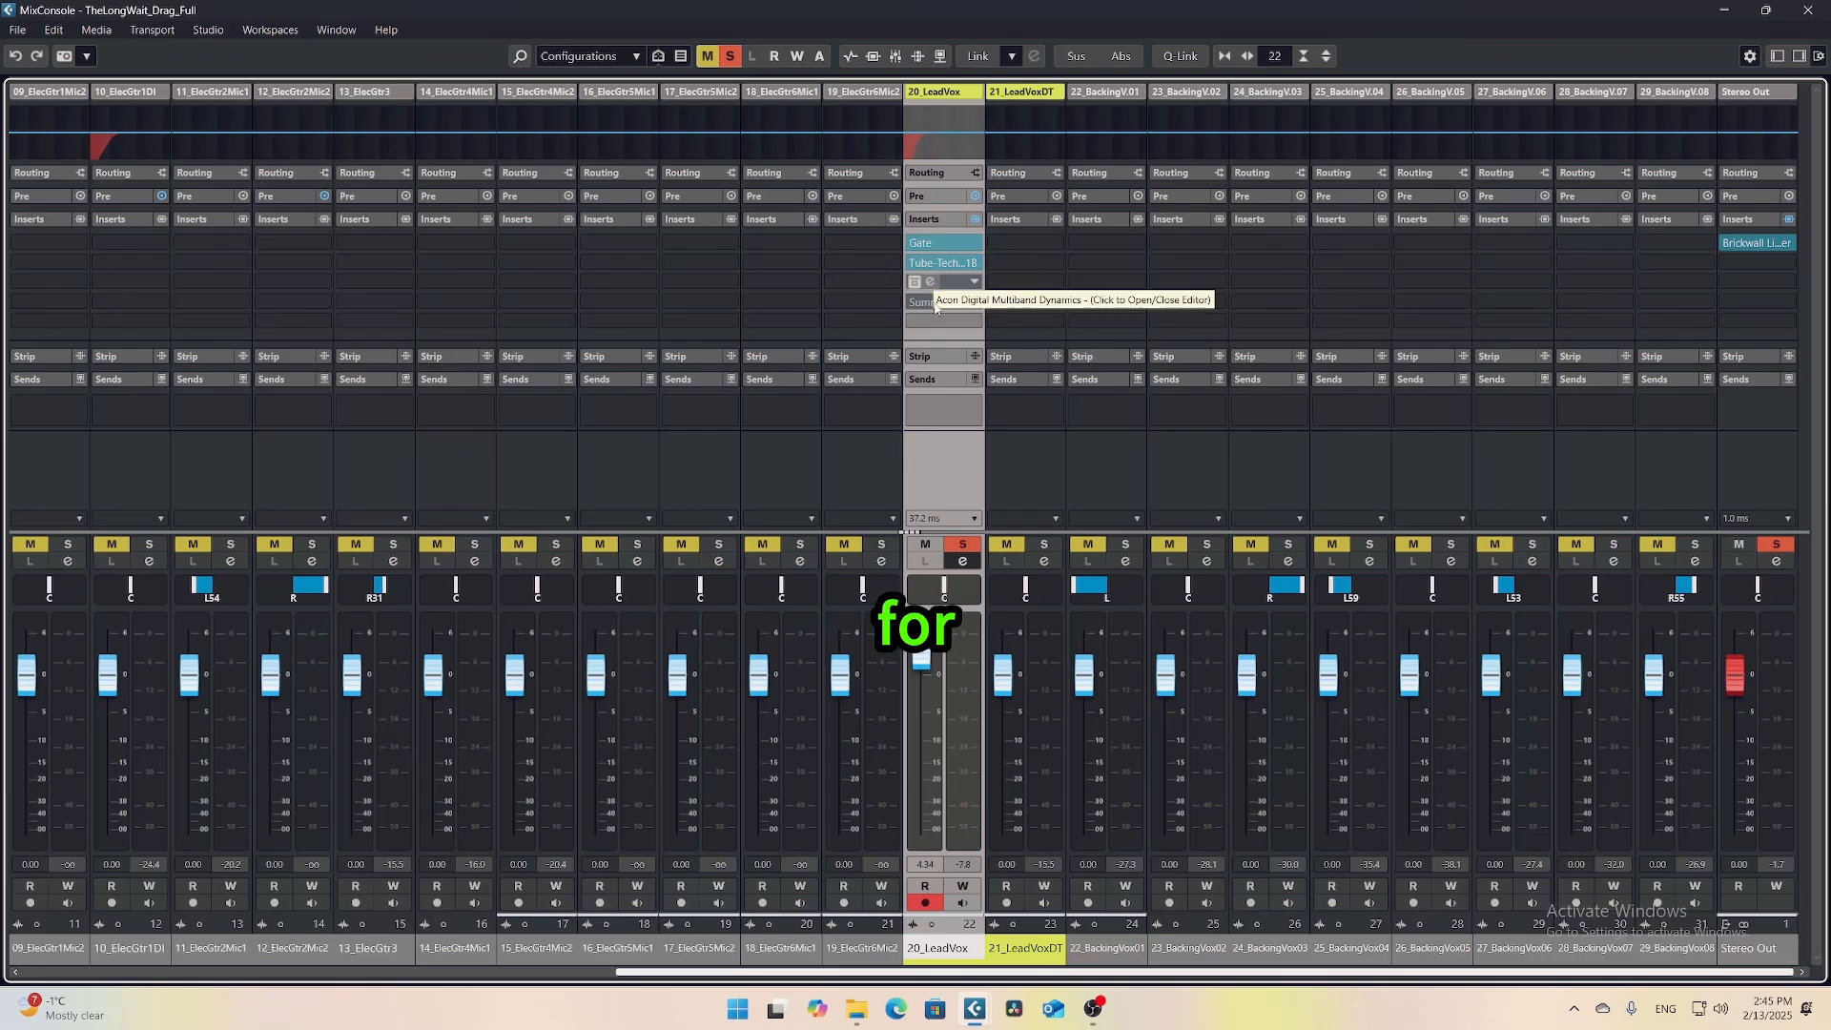
# - Reopen the Acon Digital Multiband Dynamics insert on 20_LeadVox and raise the Low Band's level to about 0 dB during playback
pyautogui.click(944, 283)
pyautogui.moveTo(908, 210); pyautogui.dragTo(930, 234)
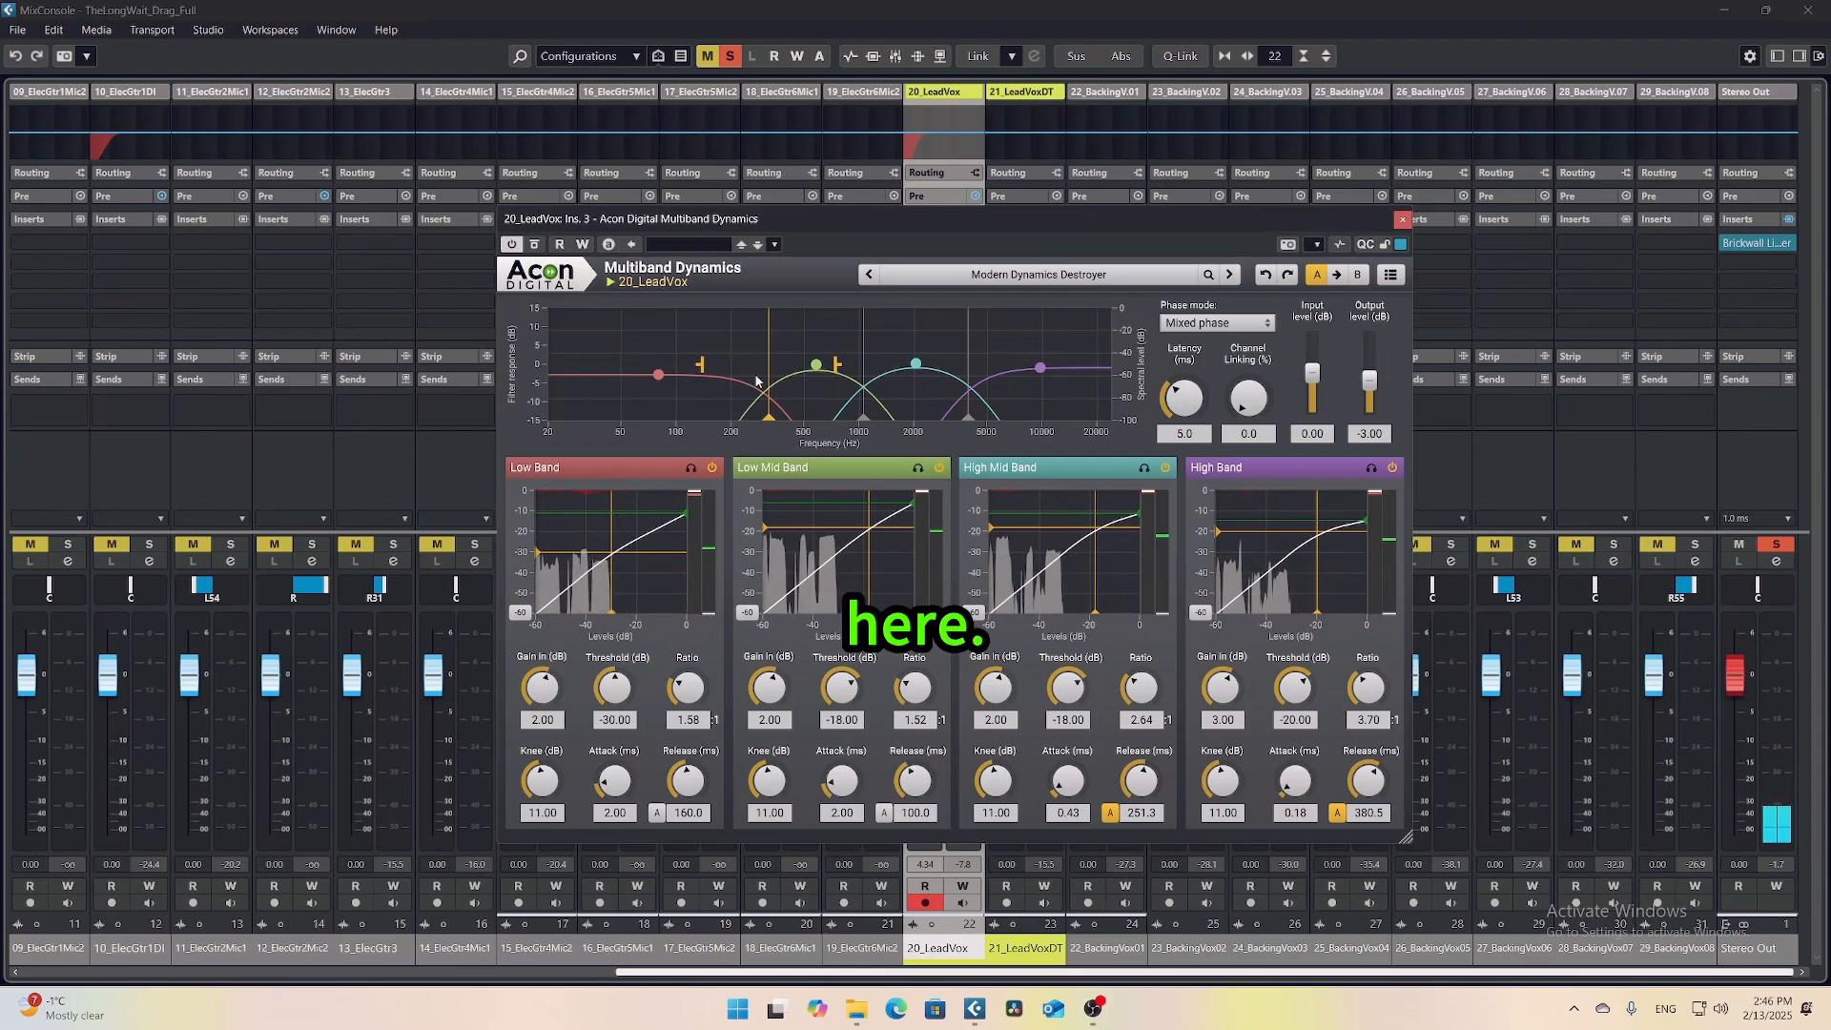
pyautogui.moveTo(658, 376); pyautogui.dragTo(657, 369)
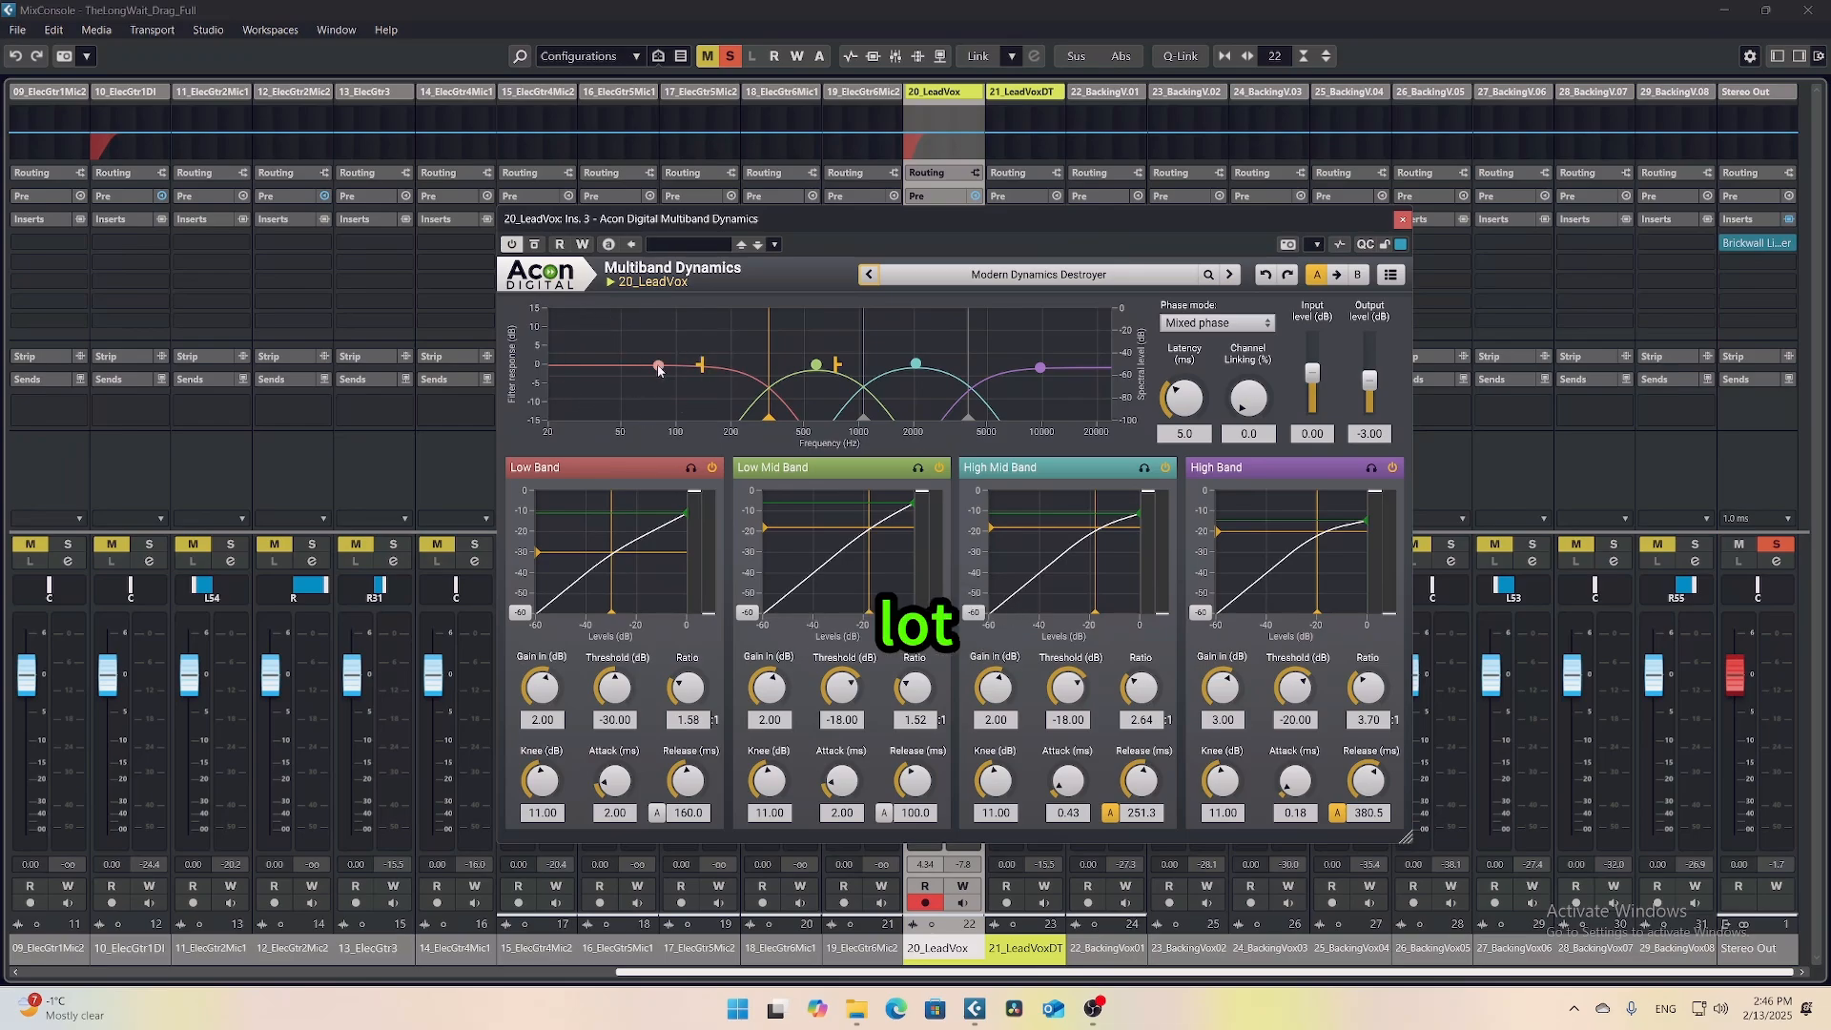
pyautogui.press('space')
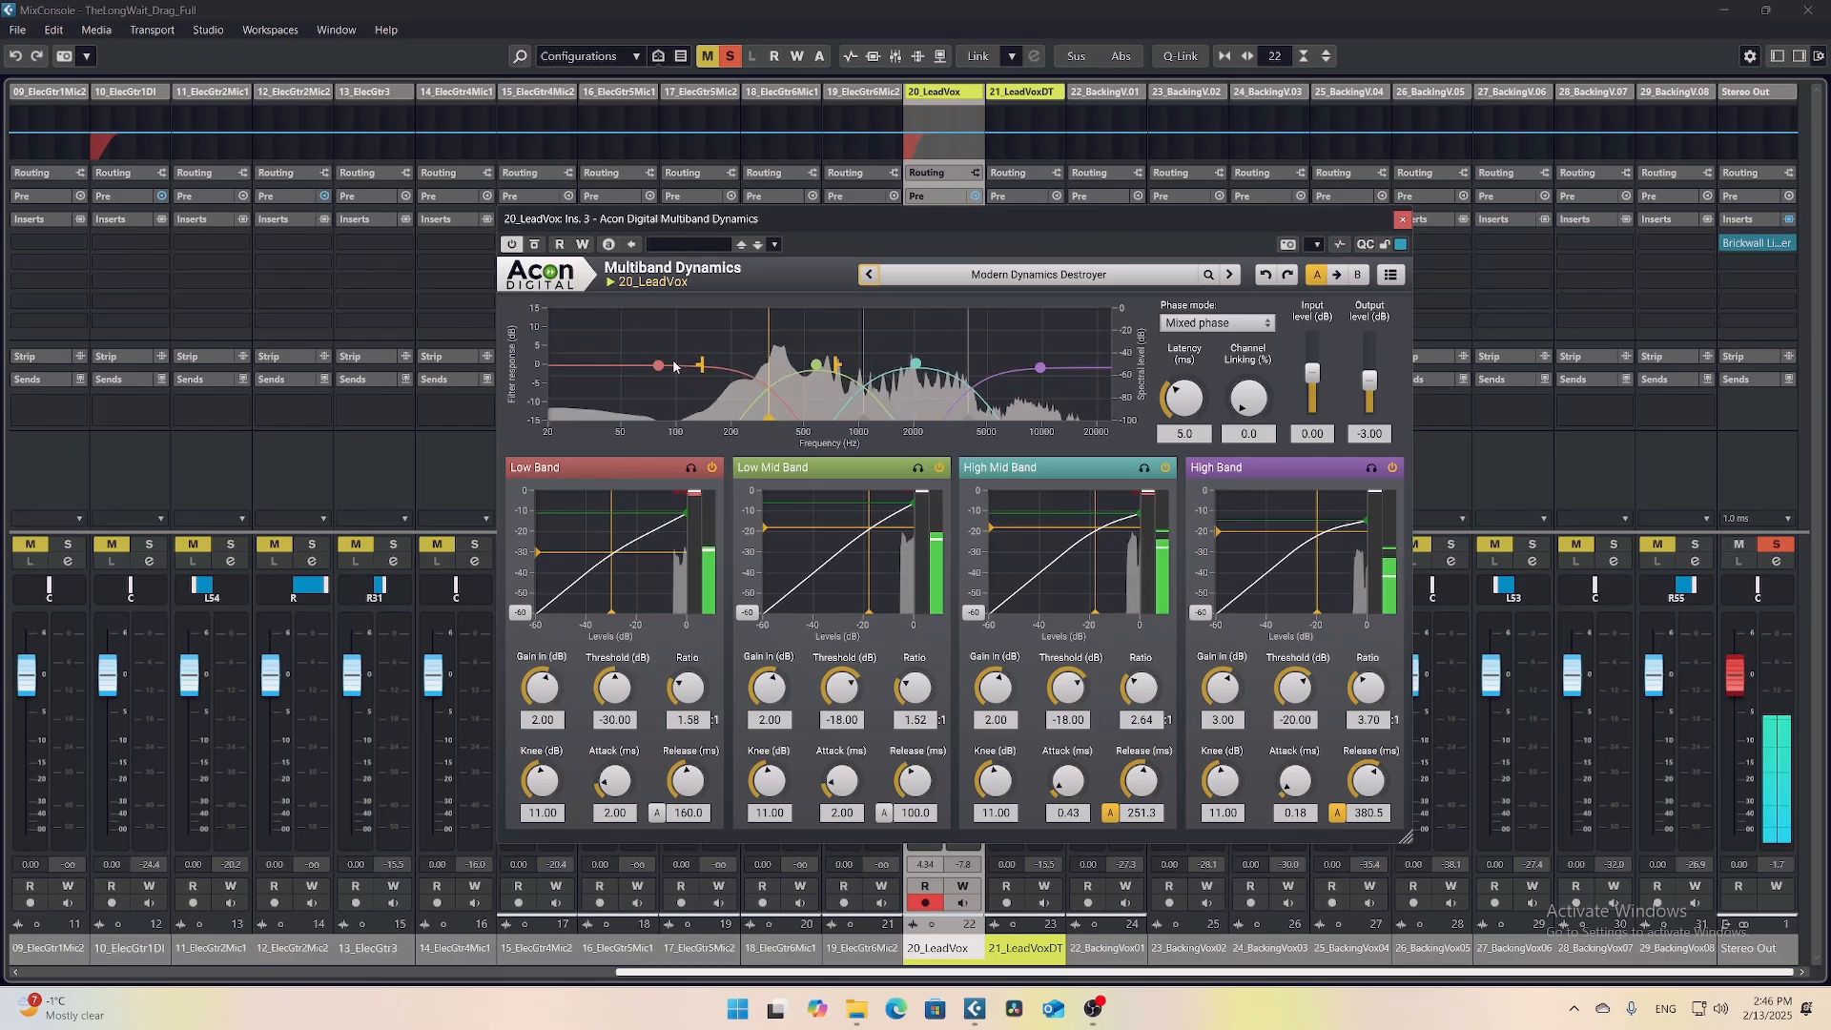
pyautogui.moveTo(659, 367)
pyautogui.moveTo(660, 372); pyautogui.dragTo(659, 371)
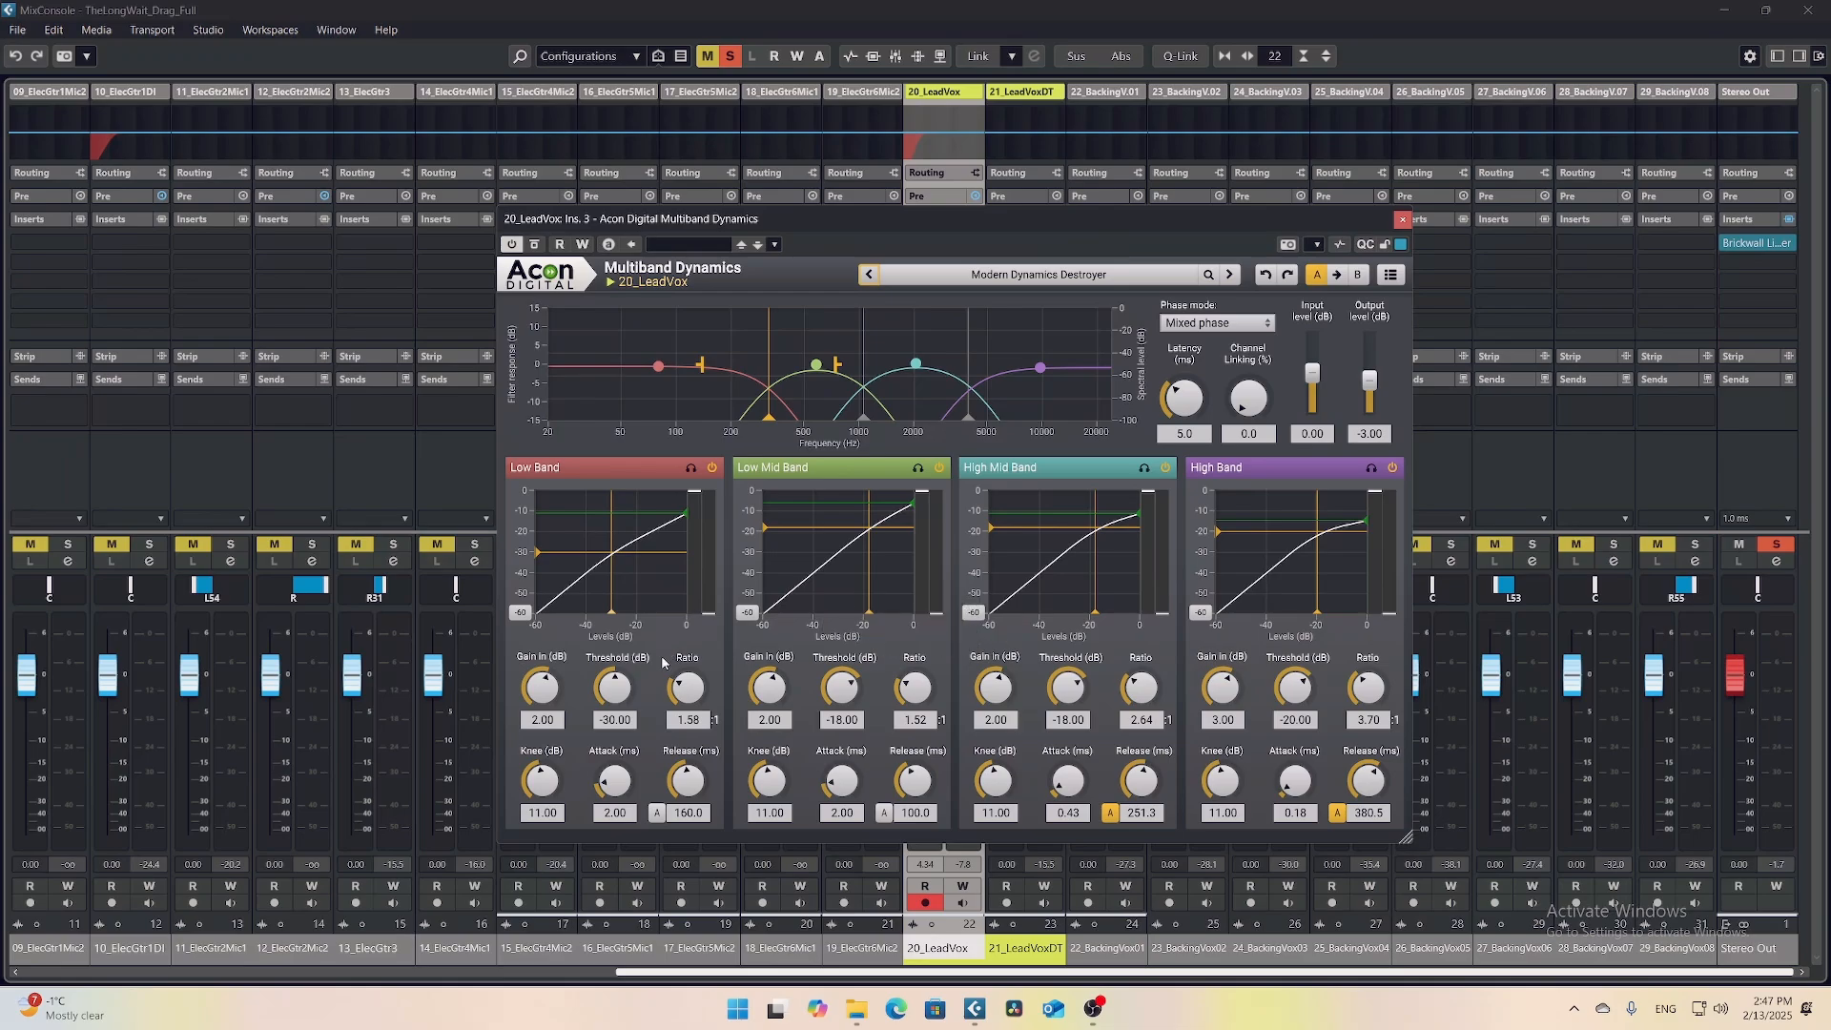
# - Set the Low Band's attack to 21.66 ms, knee to 14.07 dB, automatic release to 332.2 ms and ratio to 1.70
pyautogui.moveTo(629, 753); pyautogui.dragTo(645, 724)
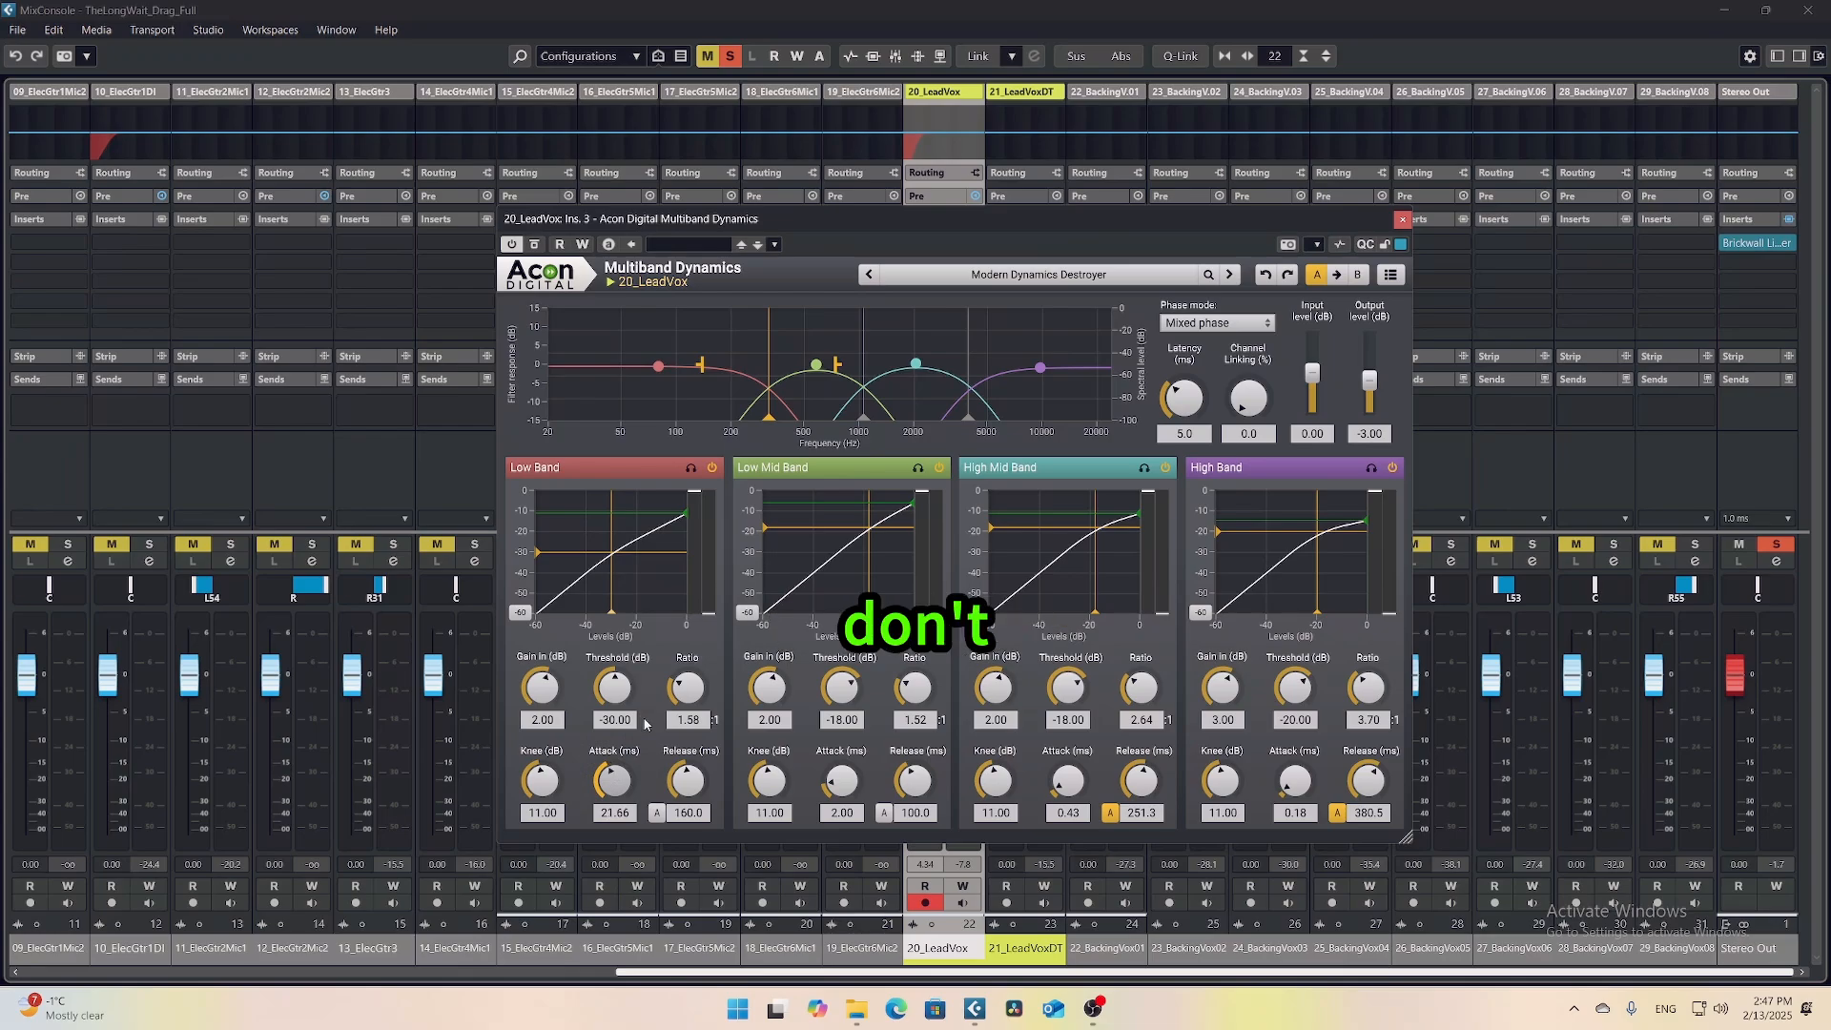
pyautogui.moveTo(565, 772); pyautogui.dragTo(549, 768)
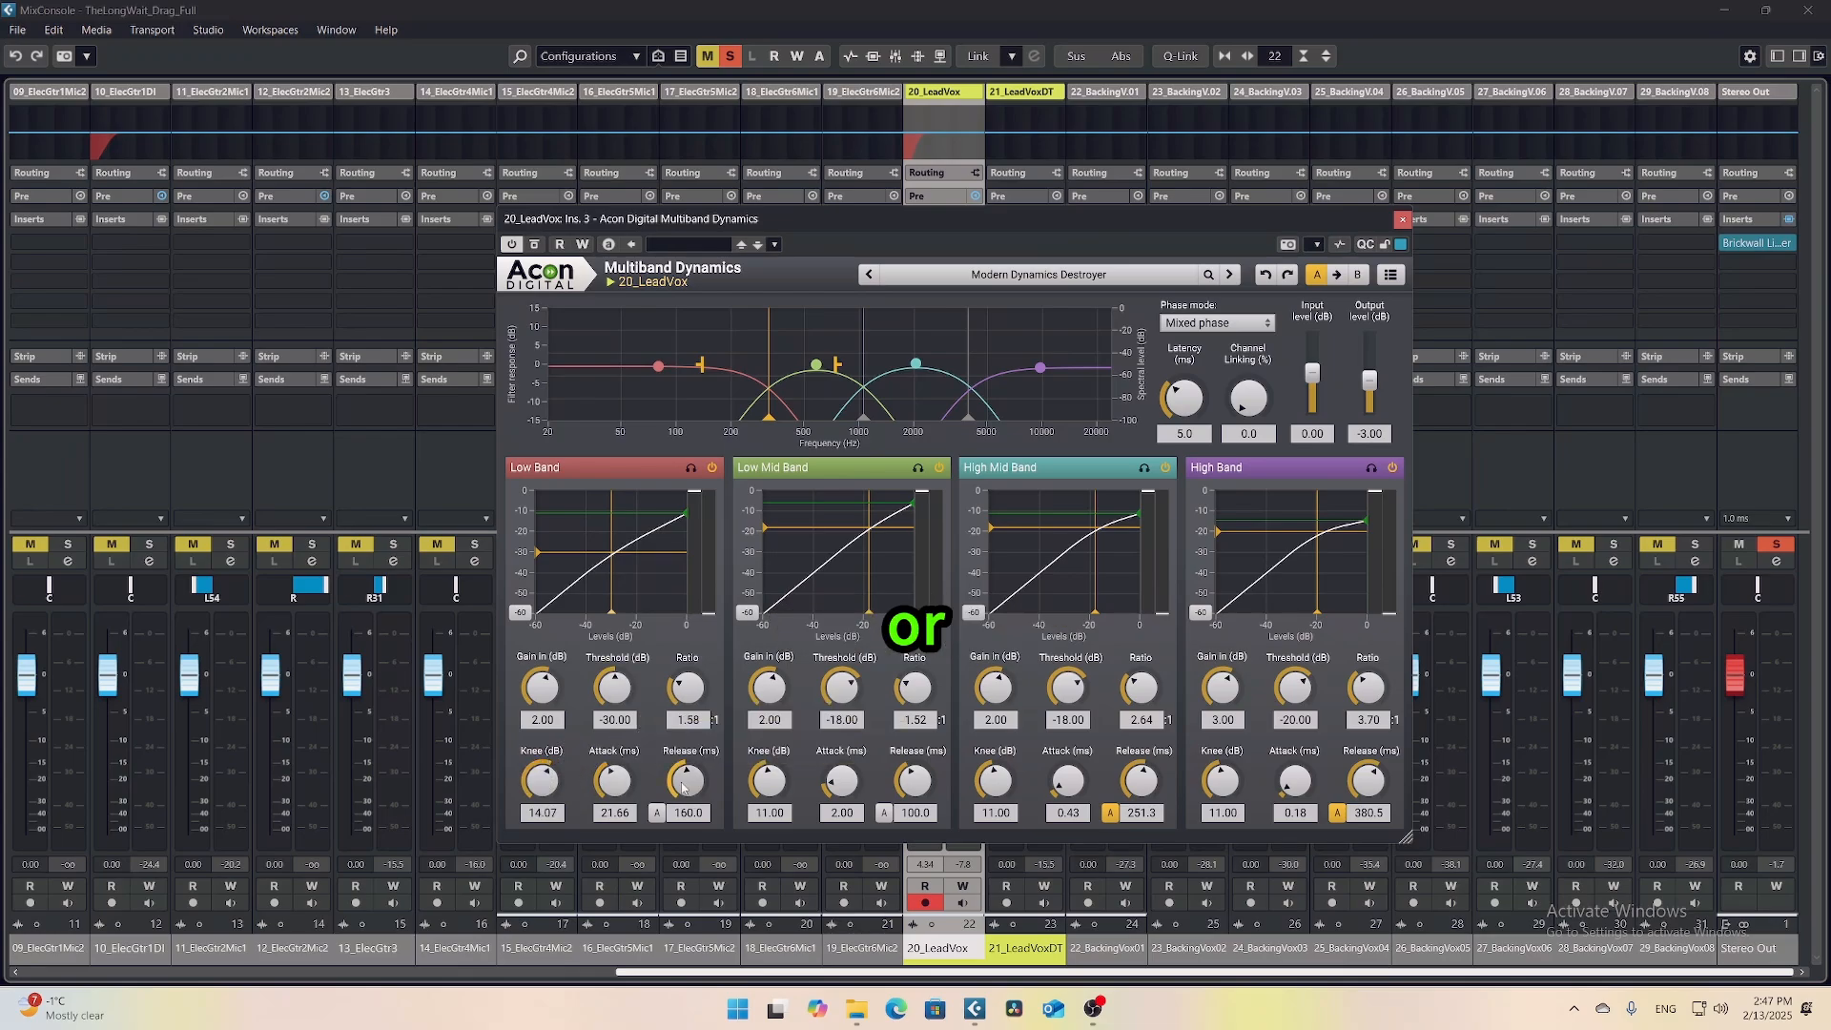
pyautogui.moveTo(689, 774); pyautogui.dragTo(680, 794)
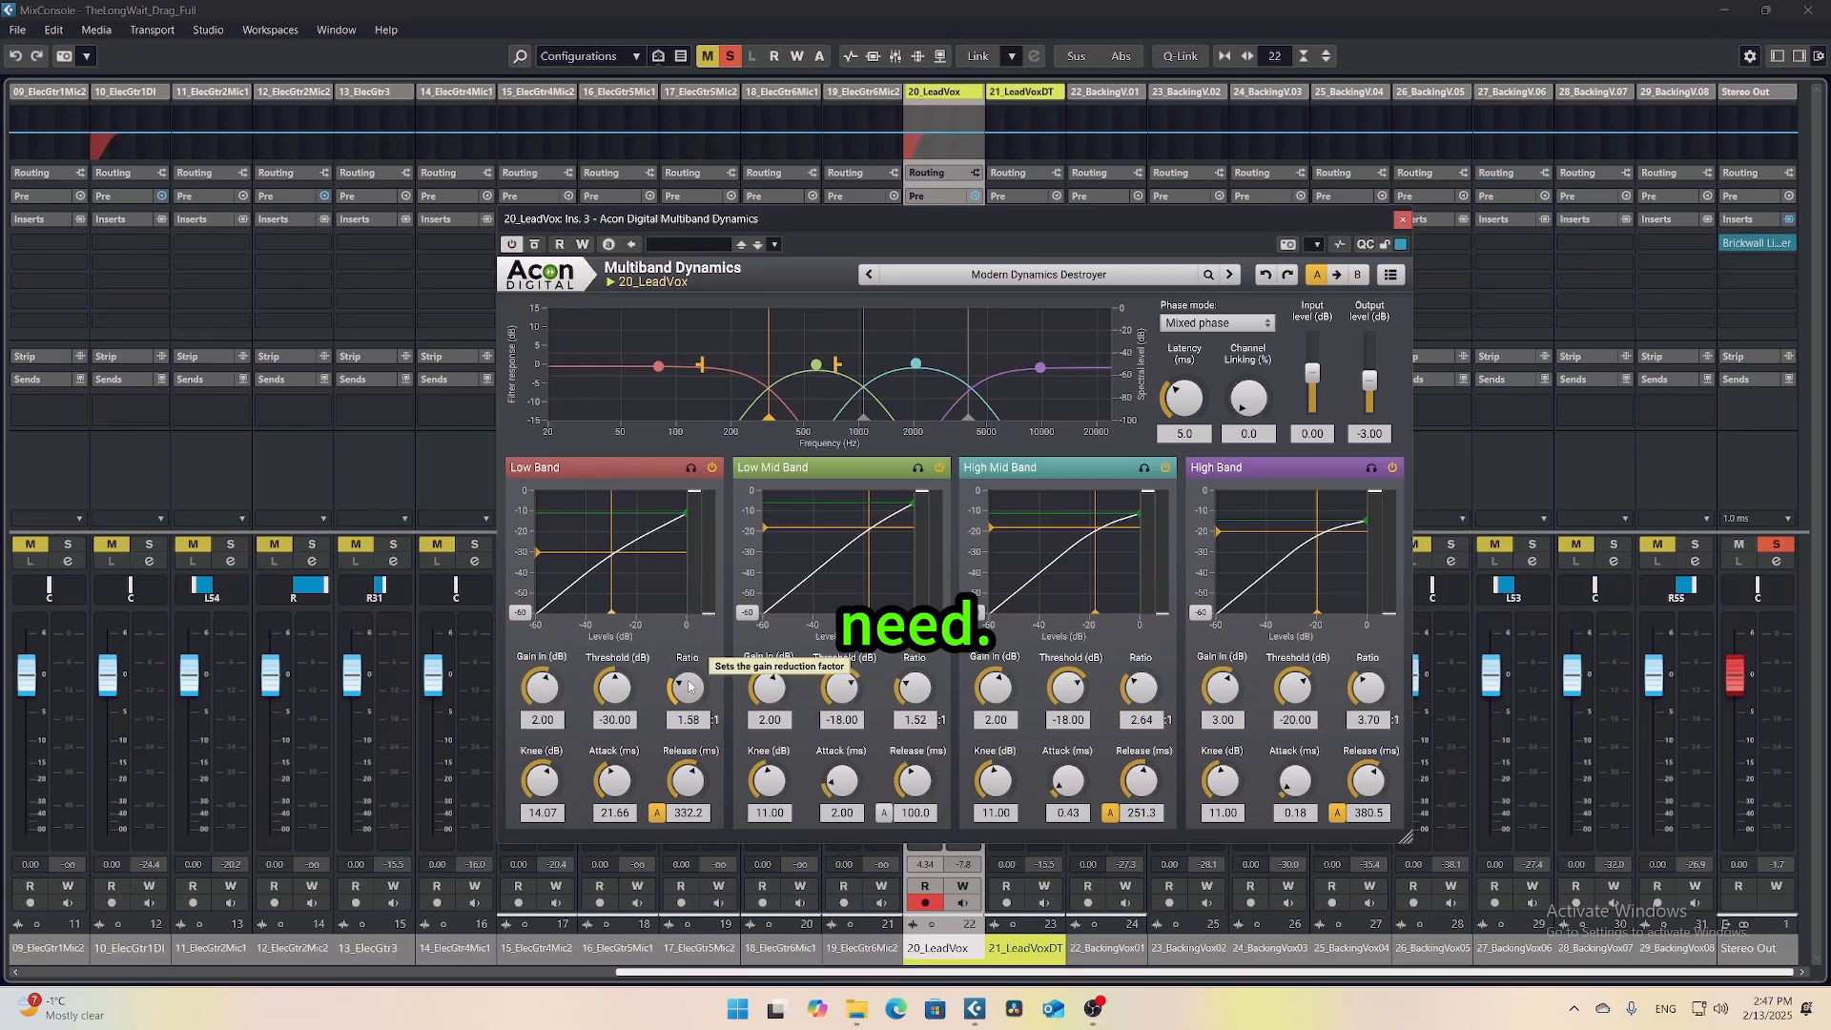
pyautogui.scroll(-1, 697, 685)
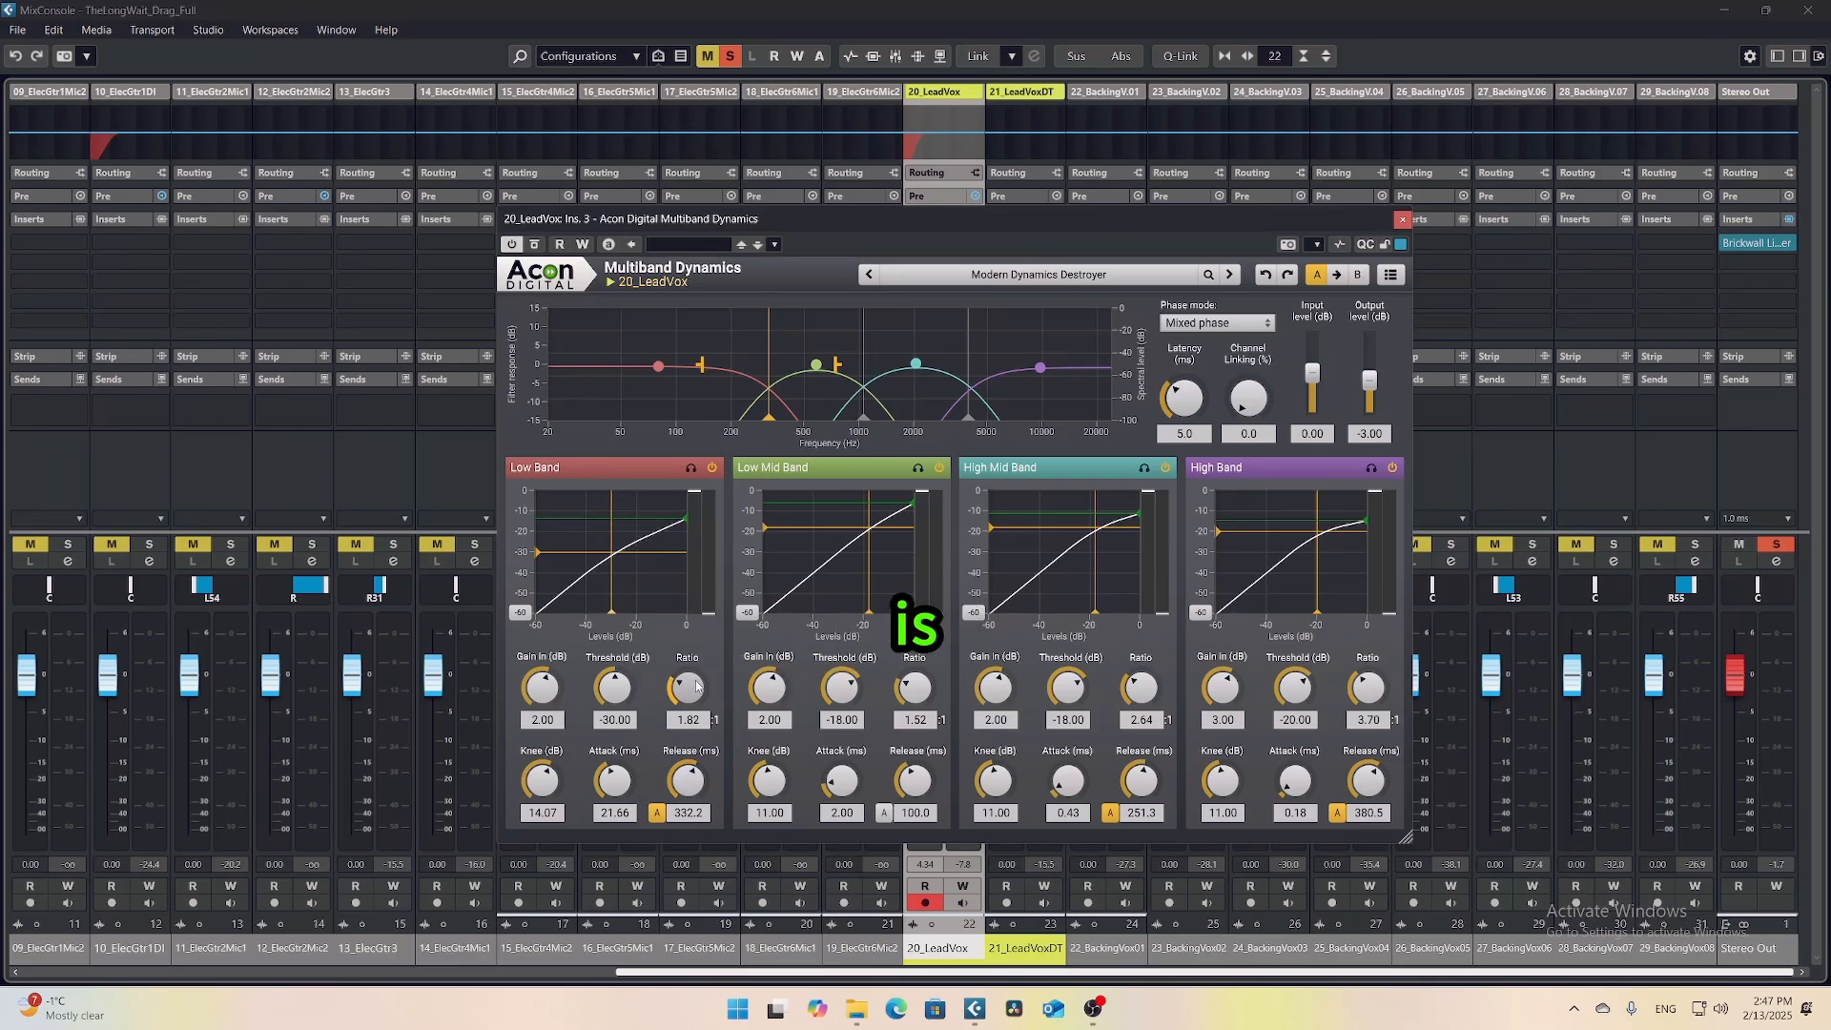
pyautogui.scroll(-2, 697, 685)
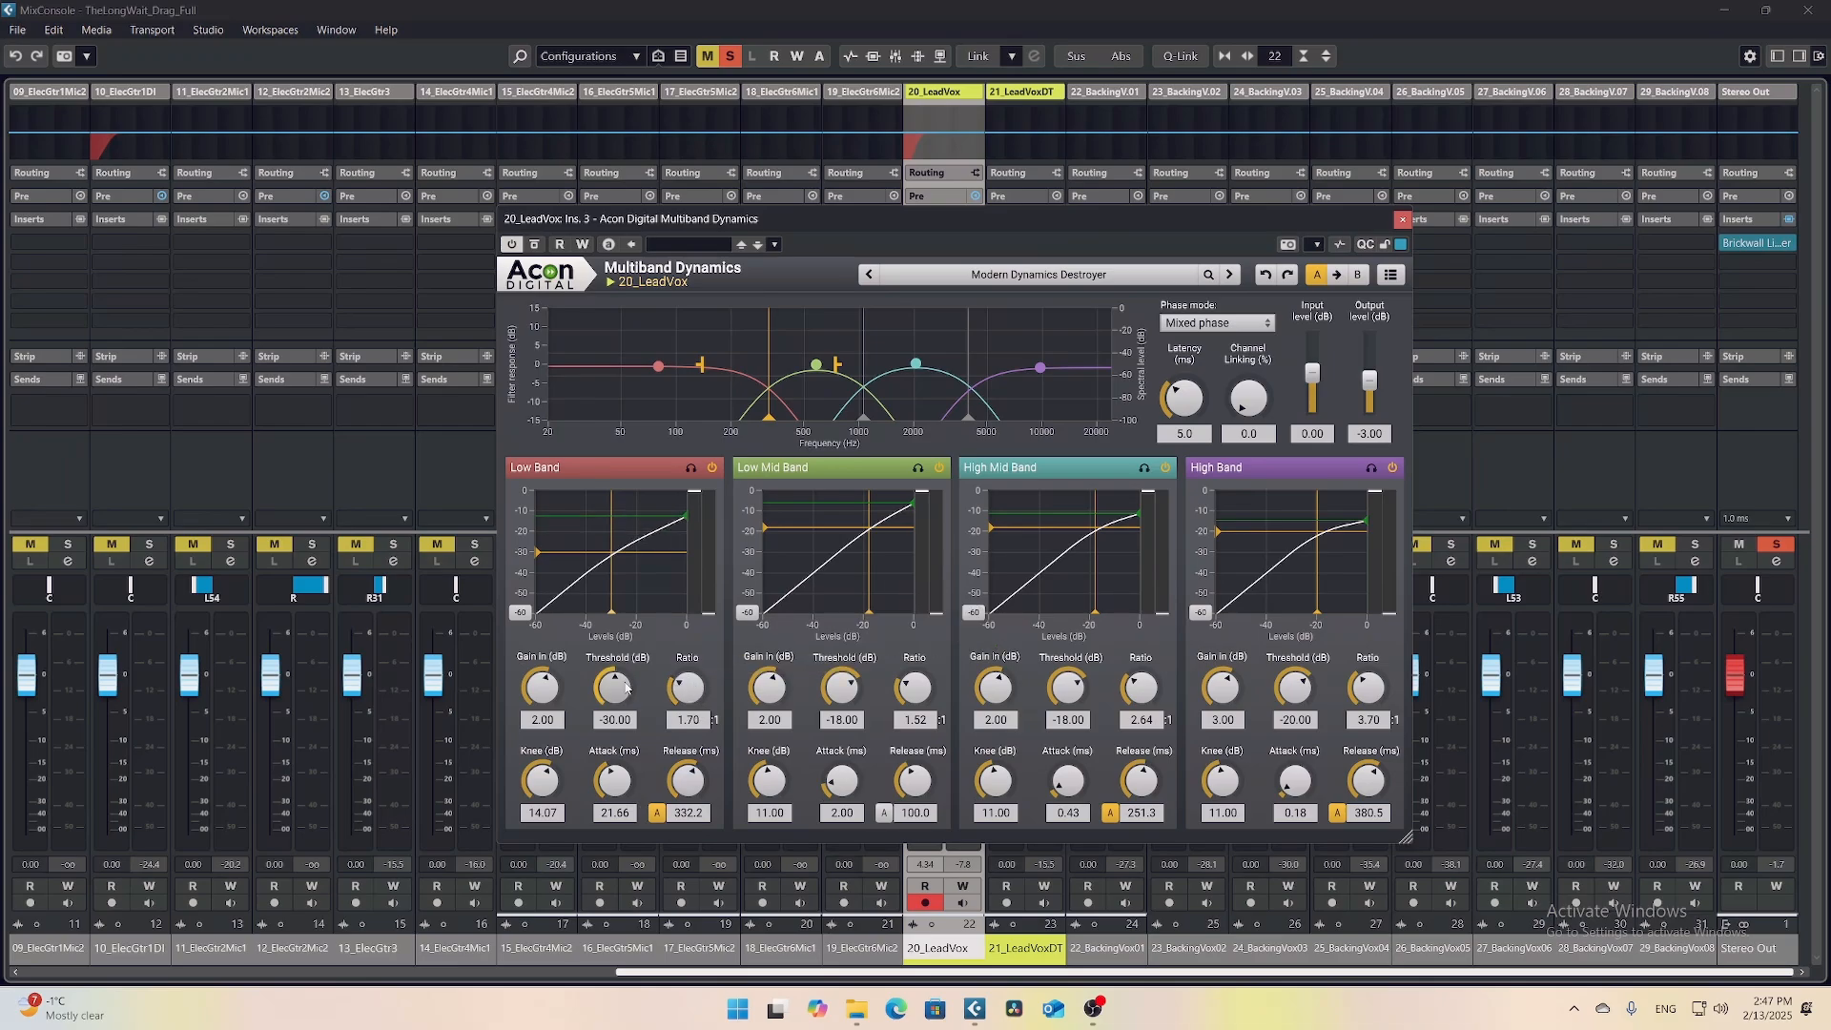
# - During playback, lower the Low Band's threshold to -49.20 dB and raise the band's level to about 4 dB
pyautogui.press('space')
pyautogui.moveTo(627, 686); pyautogui.dragTo(601, 756)
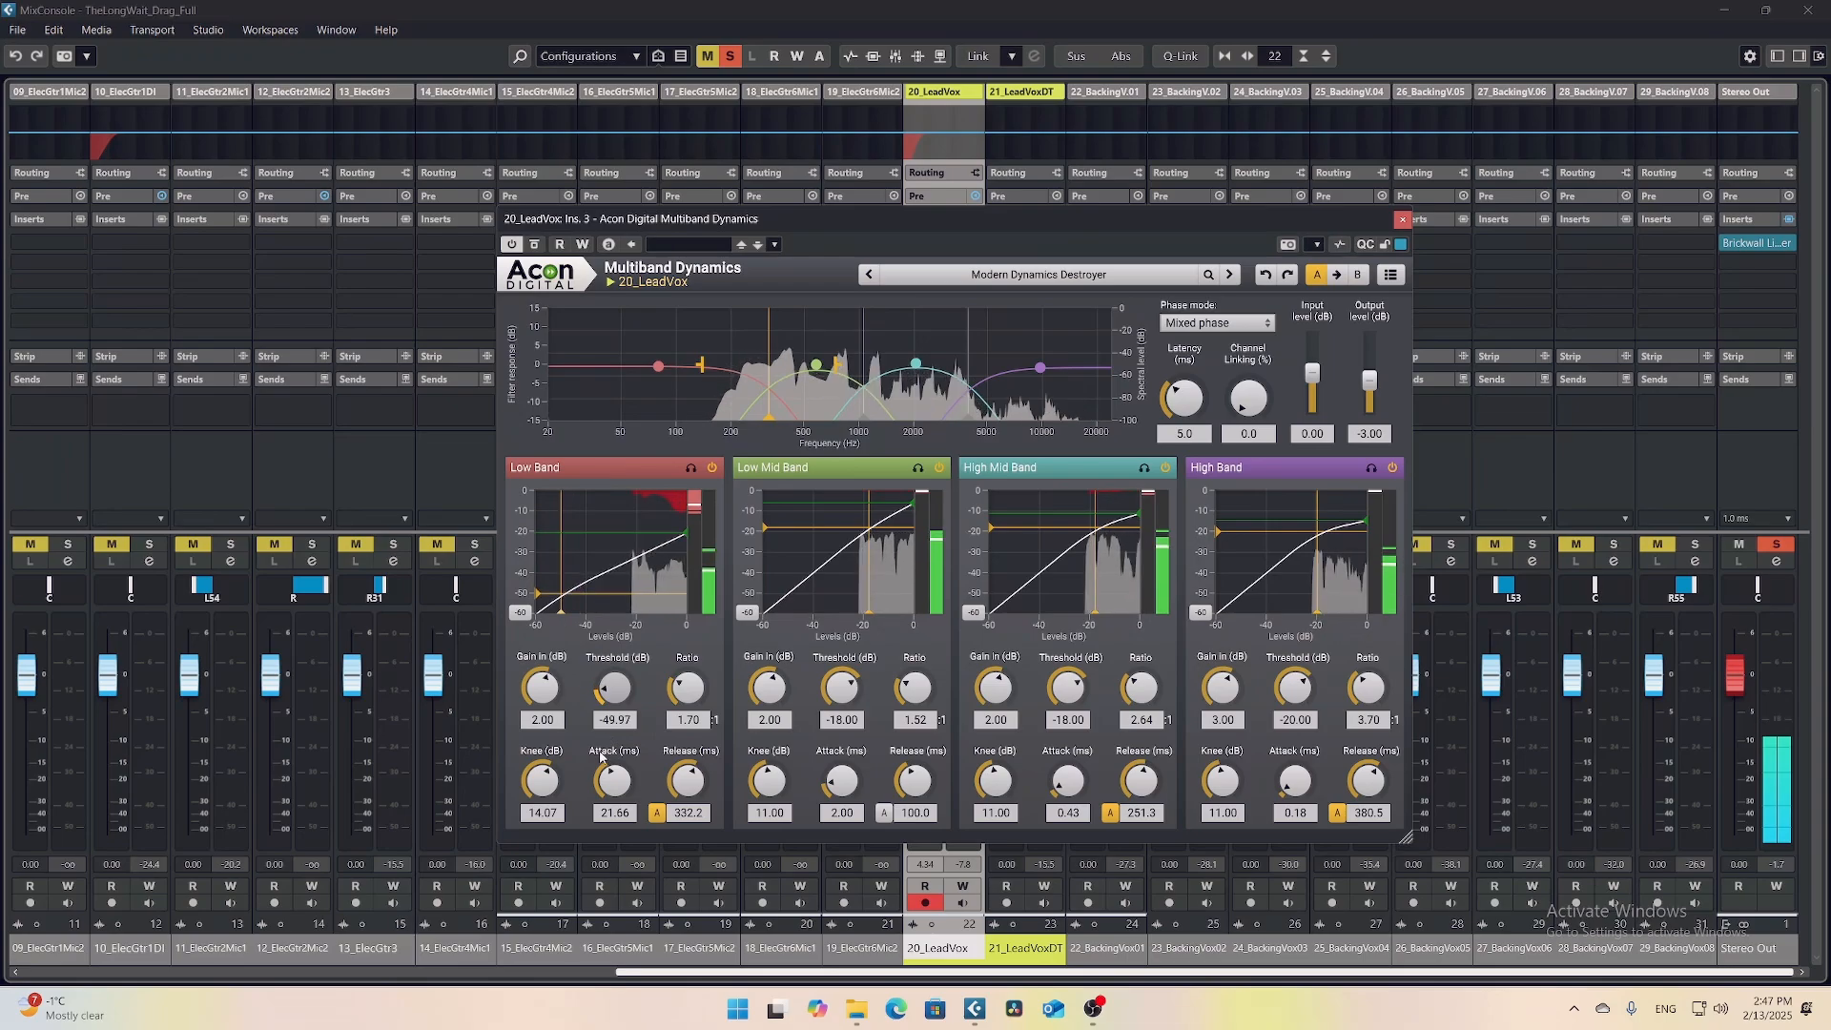
pyautogui.scroll(1, 542, 690)
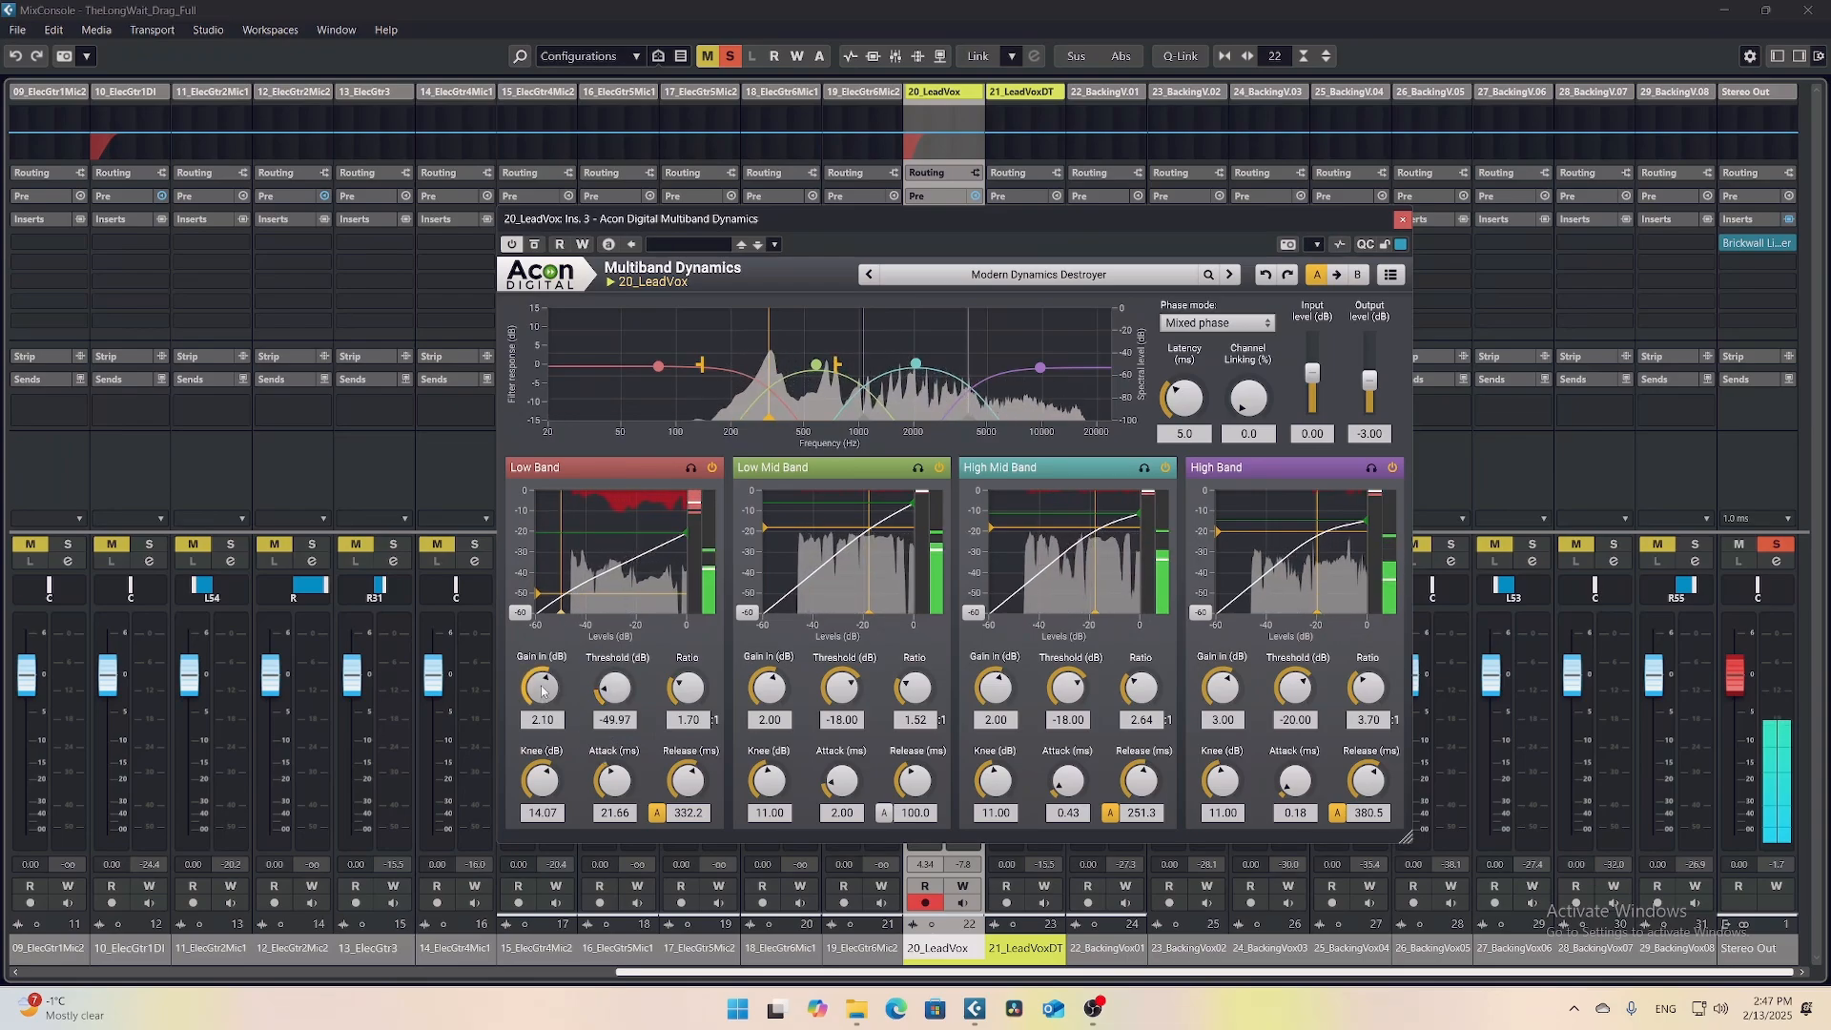
pyautogui.scroll(-1, 543, 690)
pyautogui.scroll(1, 621, 686)
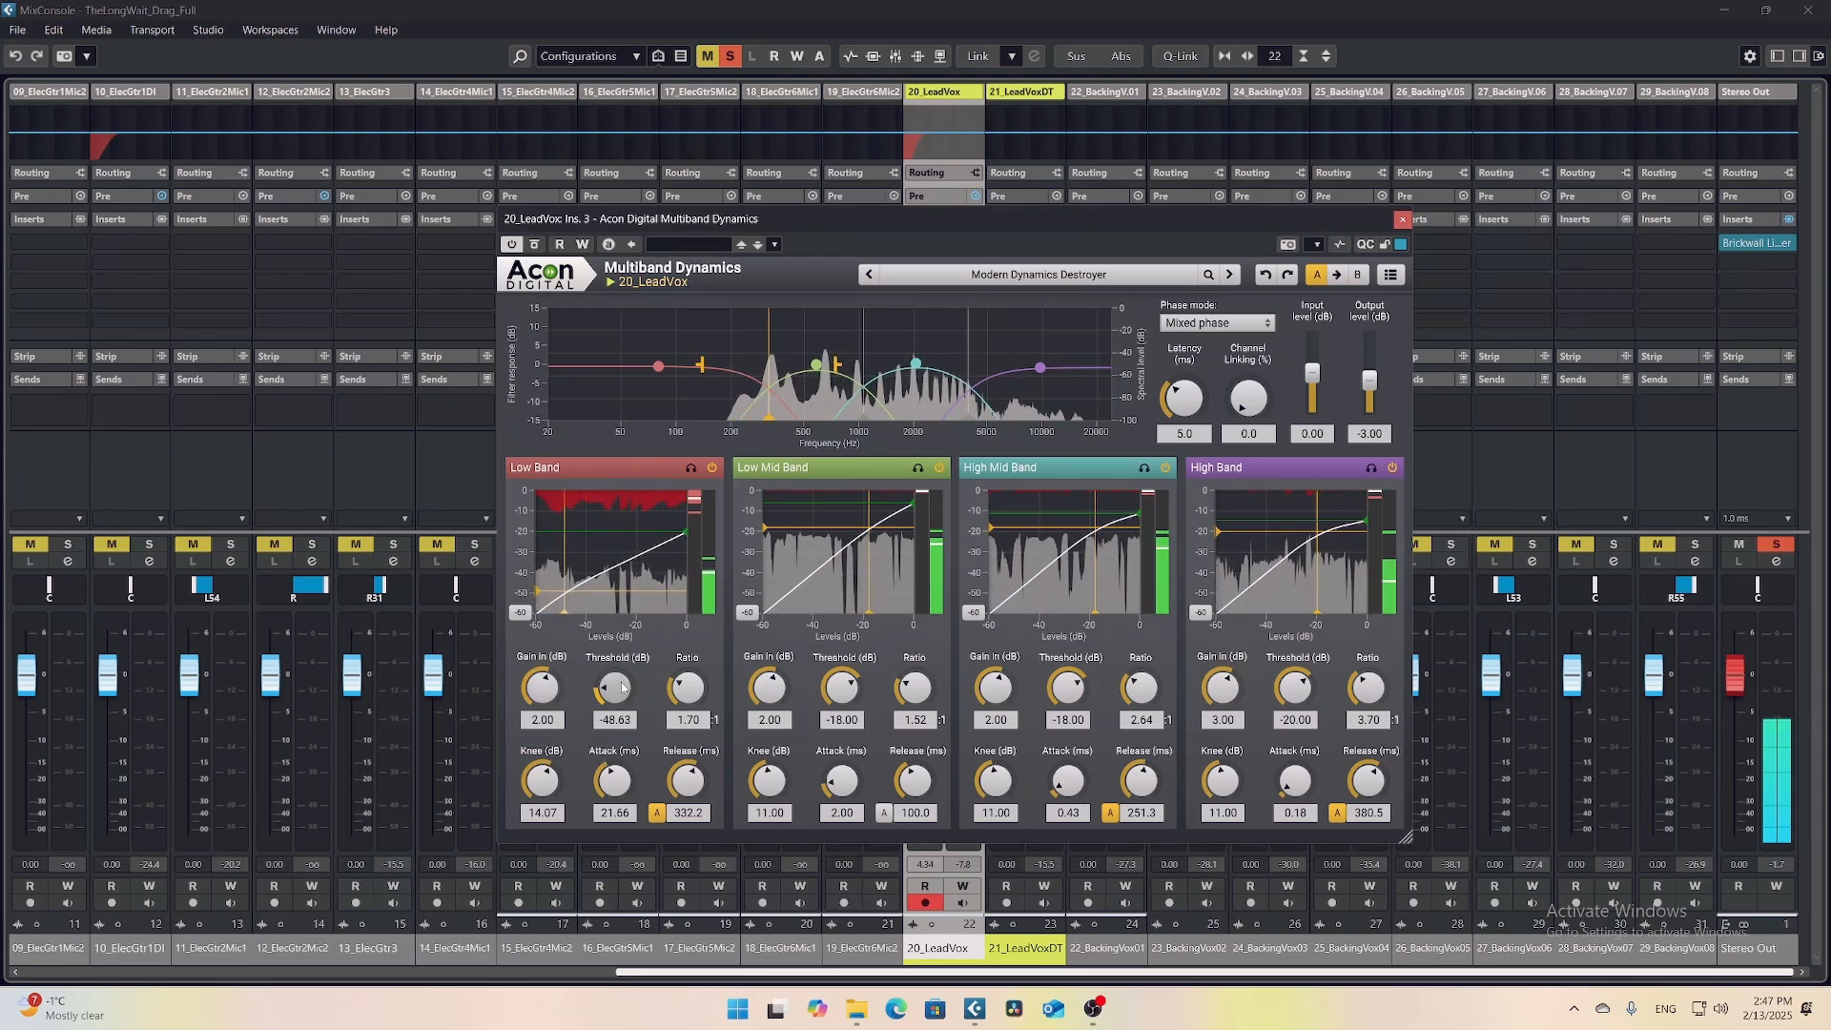
pyautogui.scroll(-1, 621, 686)
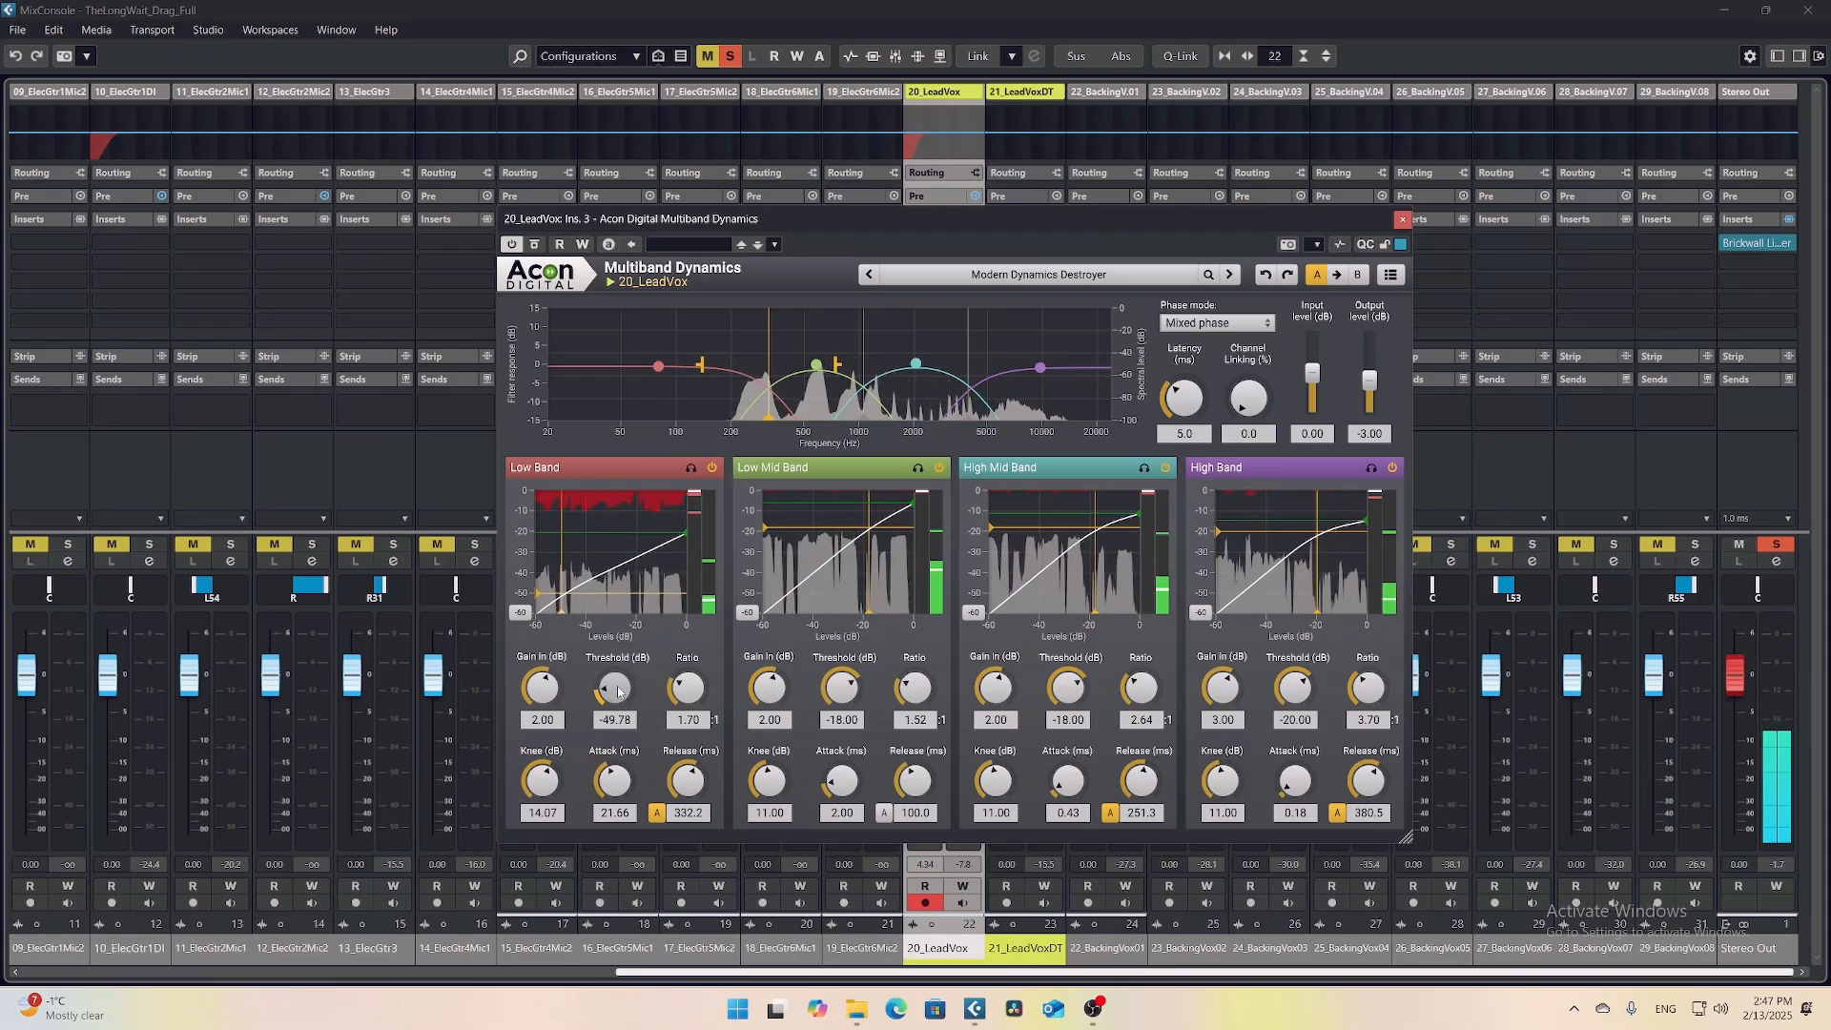
pyautogui.scroll(1, 619, 691)
pyautogui.moveTo(657, 365); pyautogui.dragTo(661, 353)
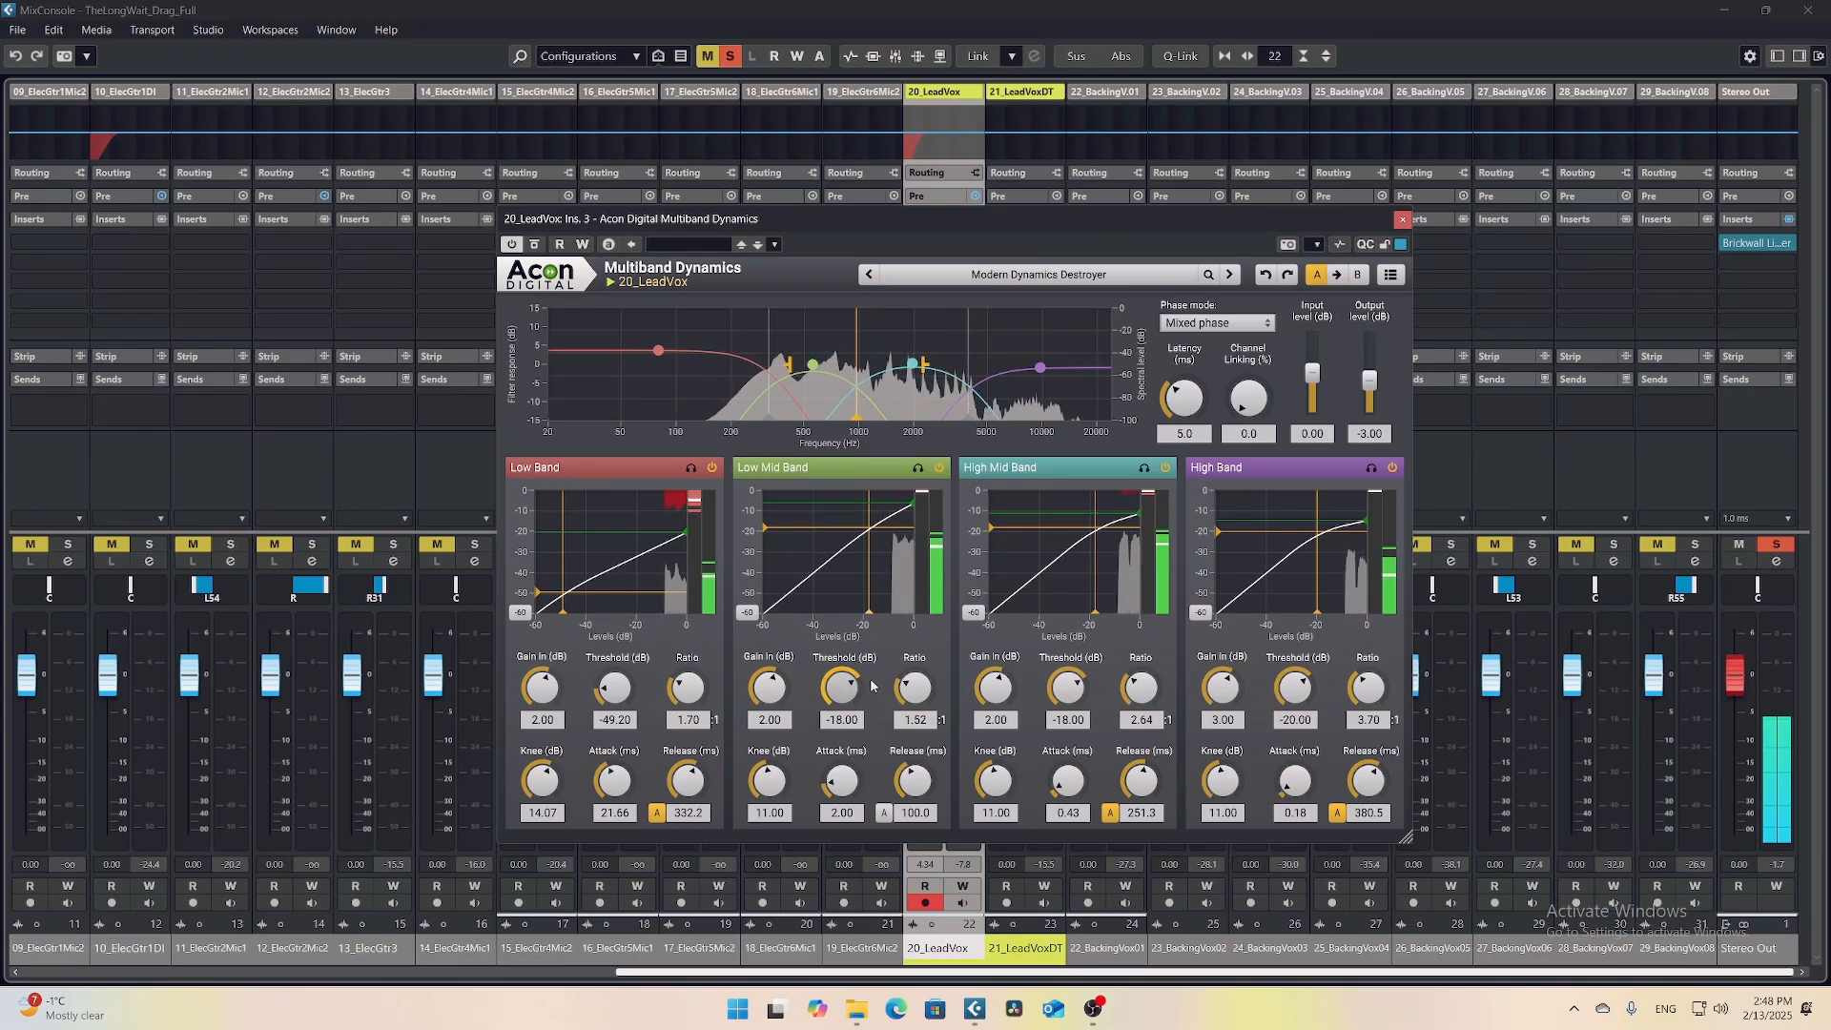
# - Set the Low Mid Band's ratio to 1.70, attack to 12.31 ms, automatic release to 323.9 ms and knee to 16.91 dB
pyautogui.moveTo(912, 685); pyautogui.dragTo(913, 679)
pyautogui.moveTo(841, 780)
pyautogui.mouseDown()
pyautogui.moveTo(865, 740)
pyautogui.moveTo(844, 776)
pyautogui.mouseUp()
pyautogui.click(884, 812)
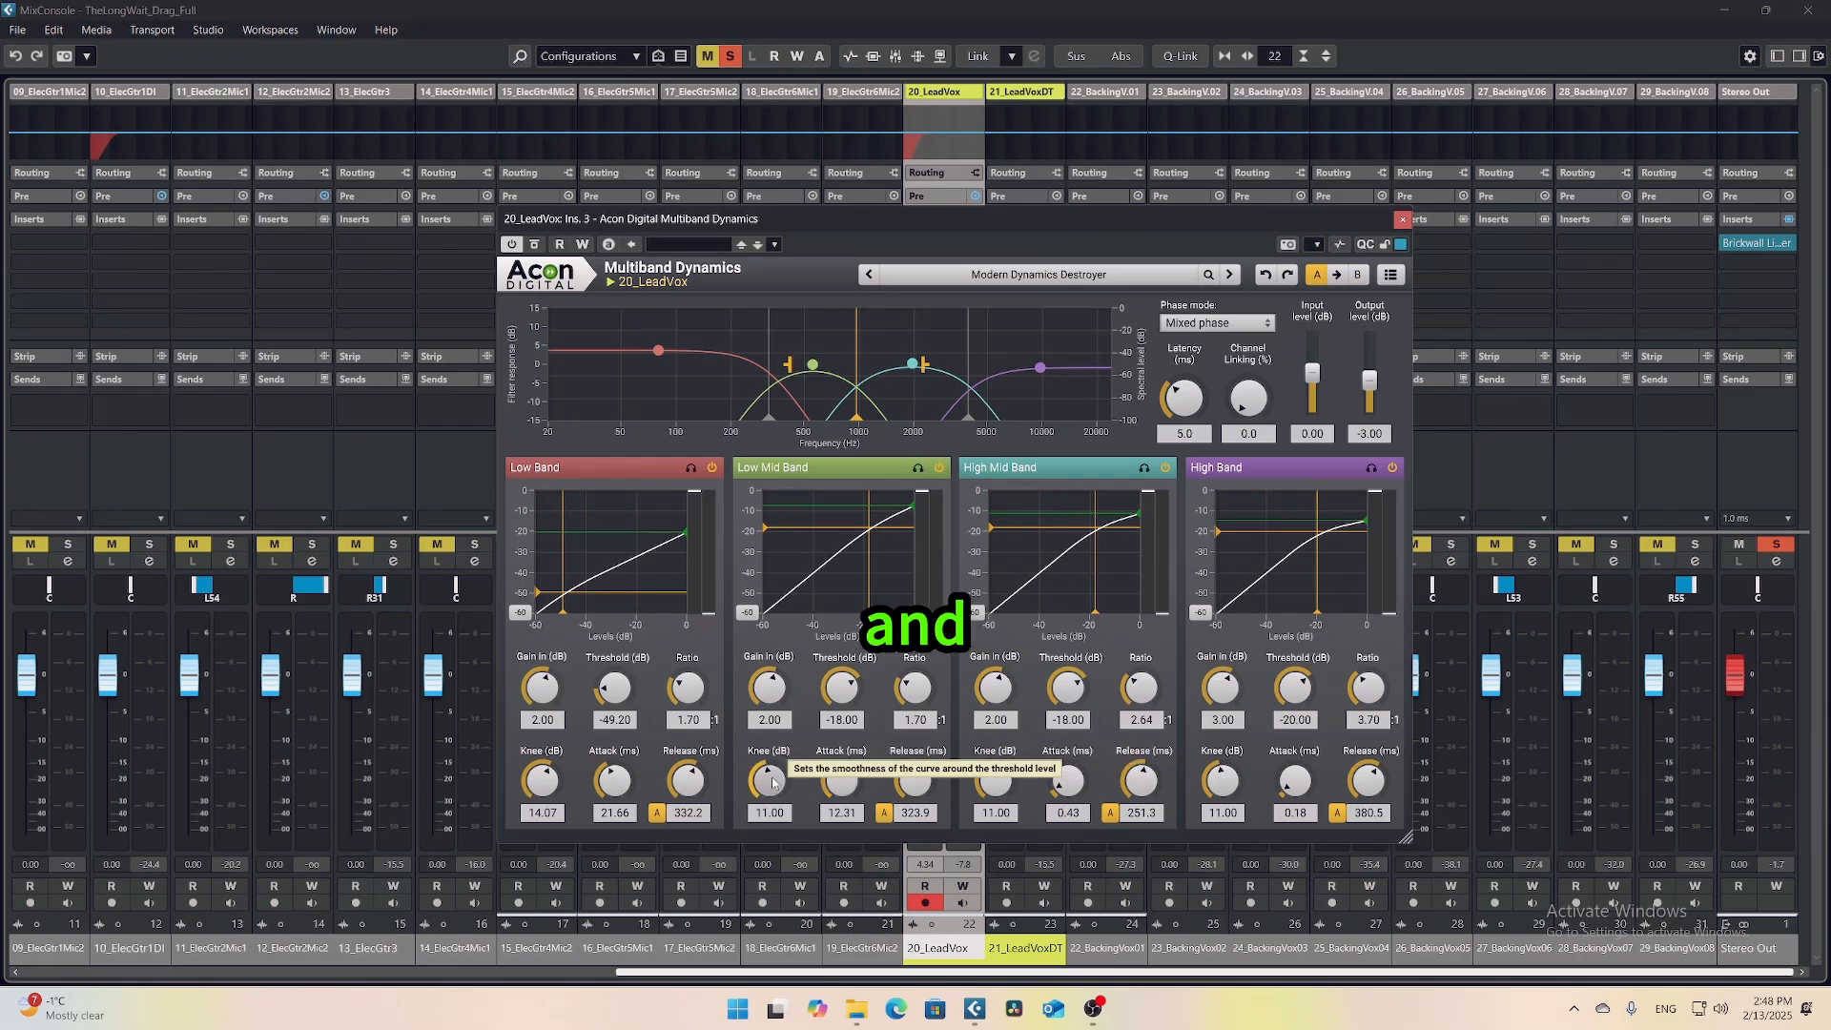
pyautogui.moveTo(772, 781); pyautogui.dragTo(802, 726)
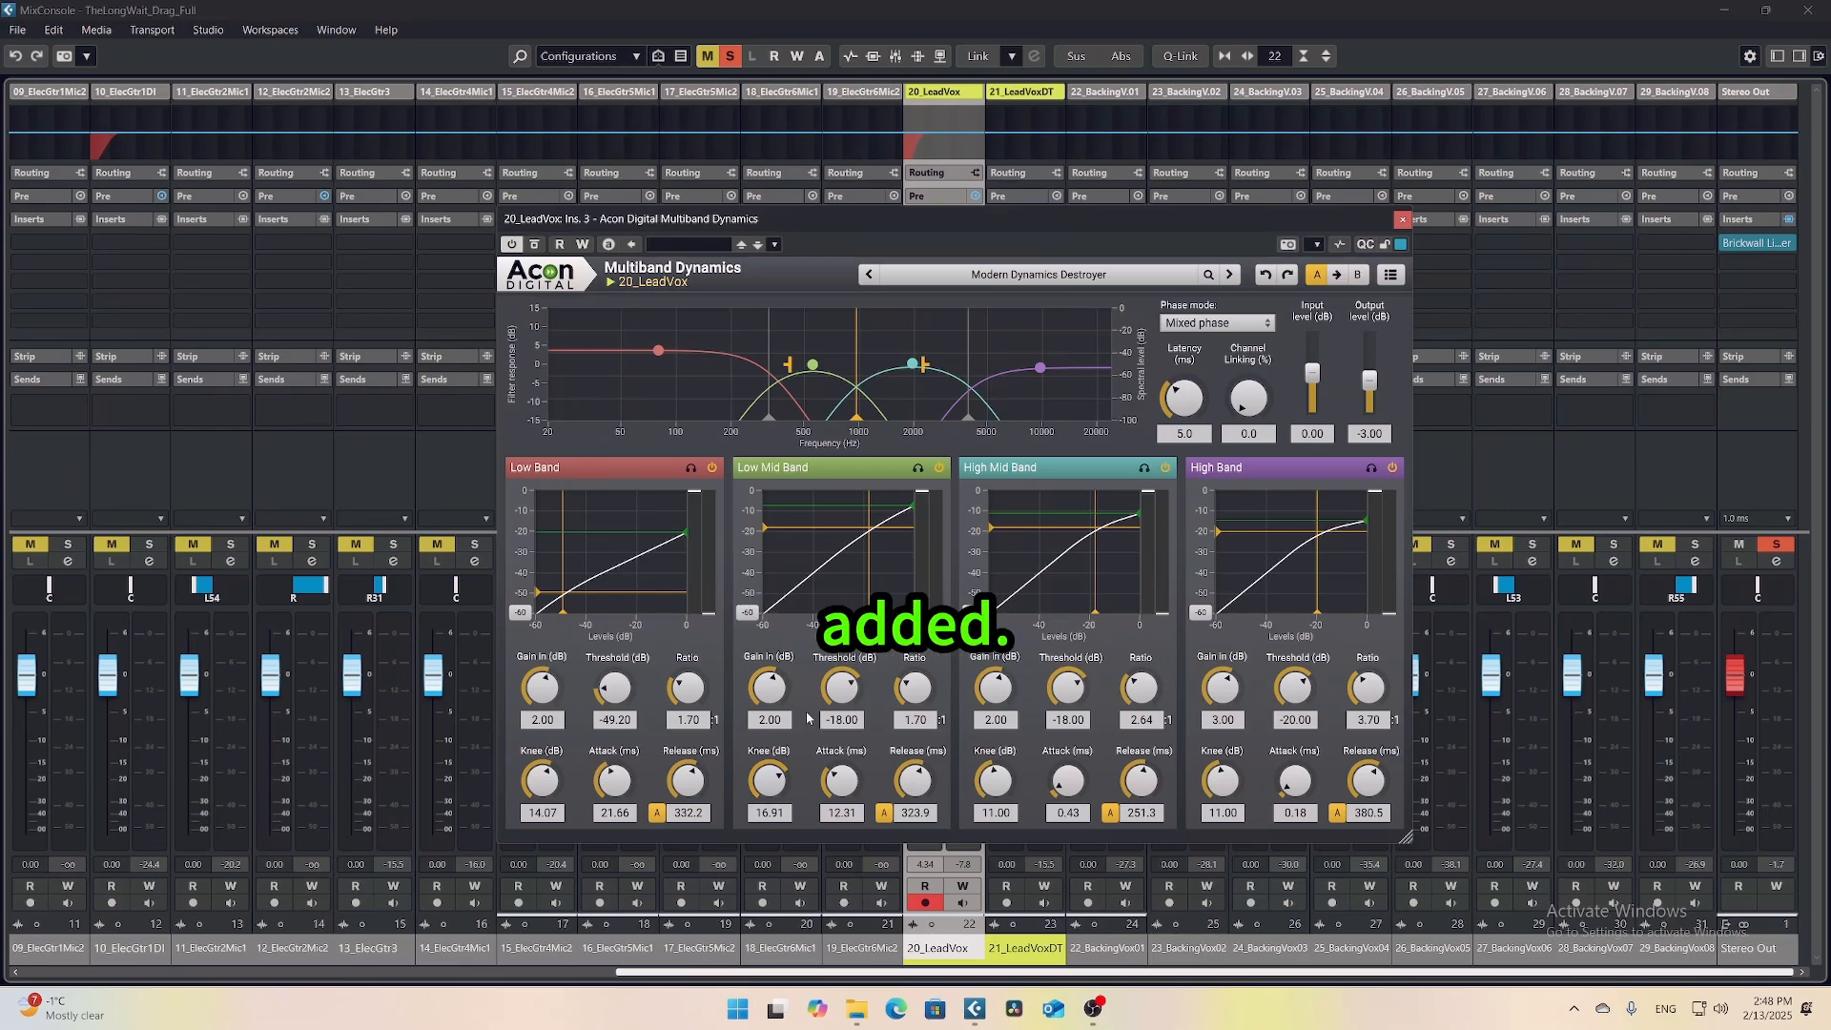
# - Play the vocal and lower the Low Mid Band's threshold to -35.85 dB
pyautogui.press('space')
pyautogui.moveTo(809, 718)
pyautogui.mouseDown()
pyautogui.moveTo(820, 740)
pyautogui.moveTo(842, 713)
pyautogui.mouseUp()
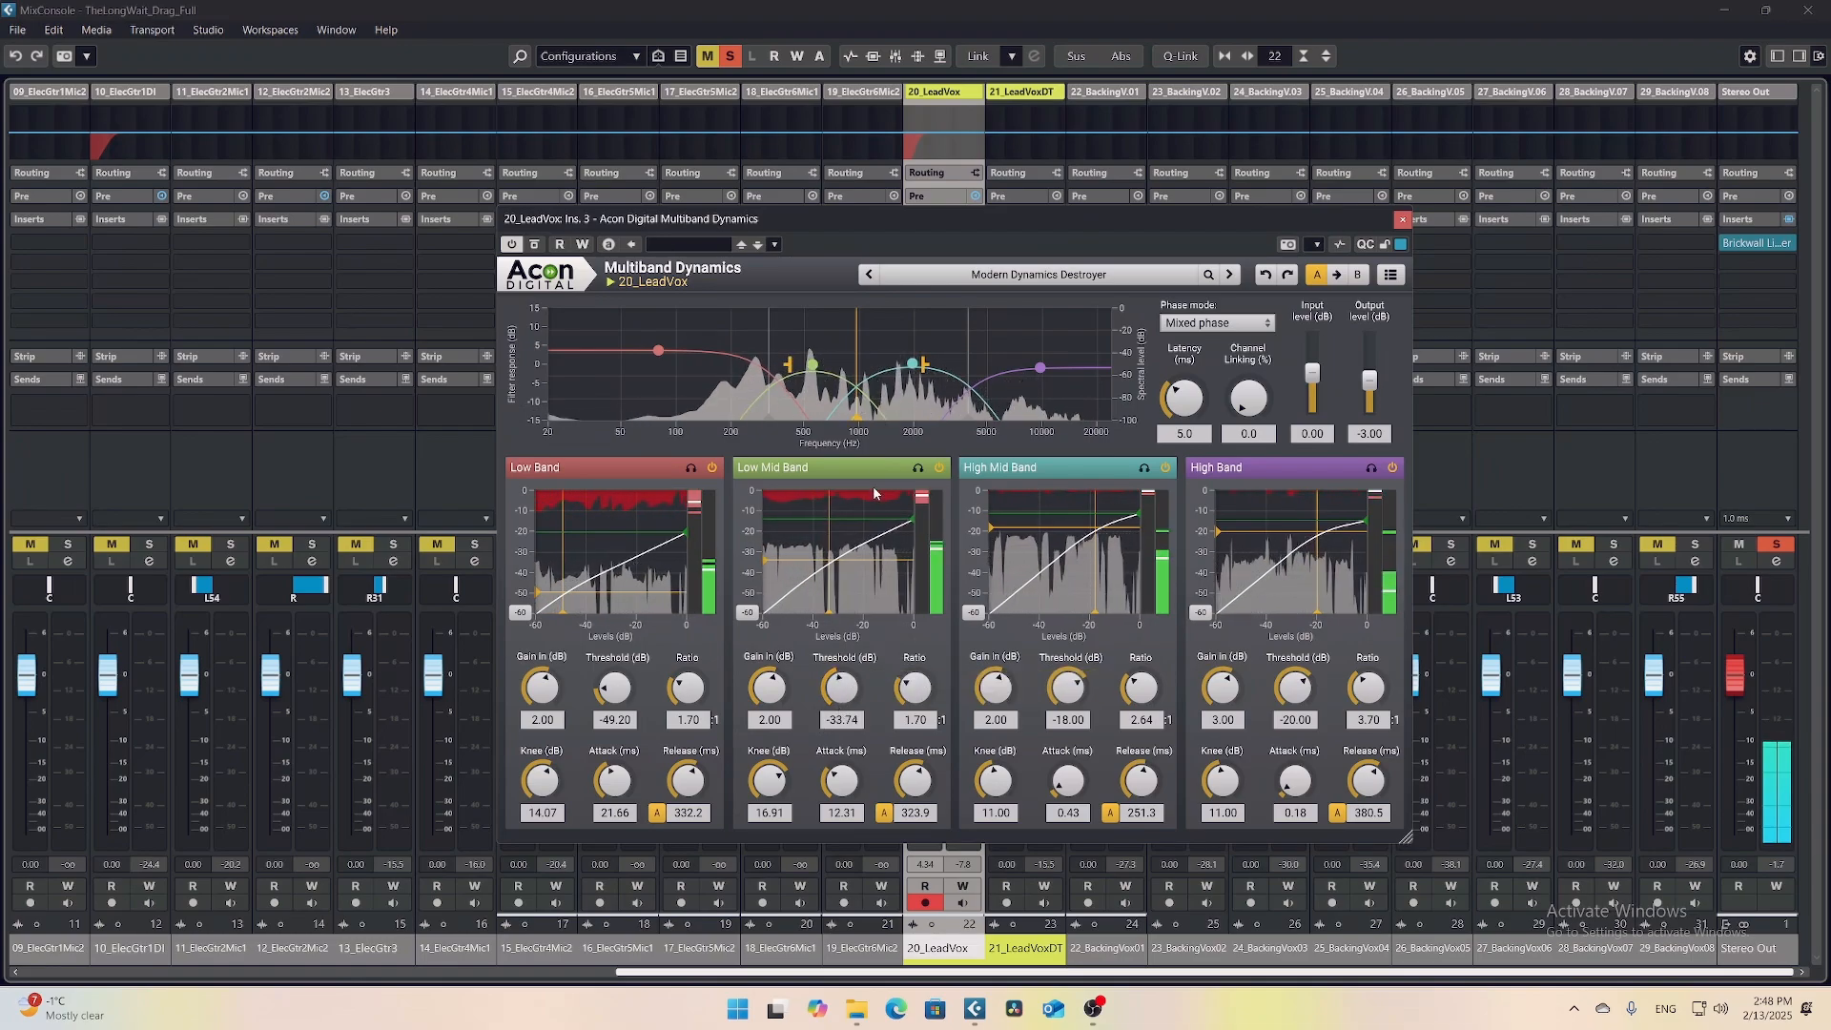
pyautogui.scroll(-2, 841, 688)
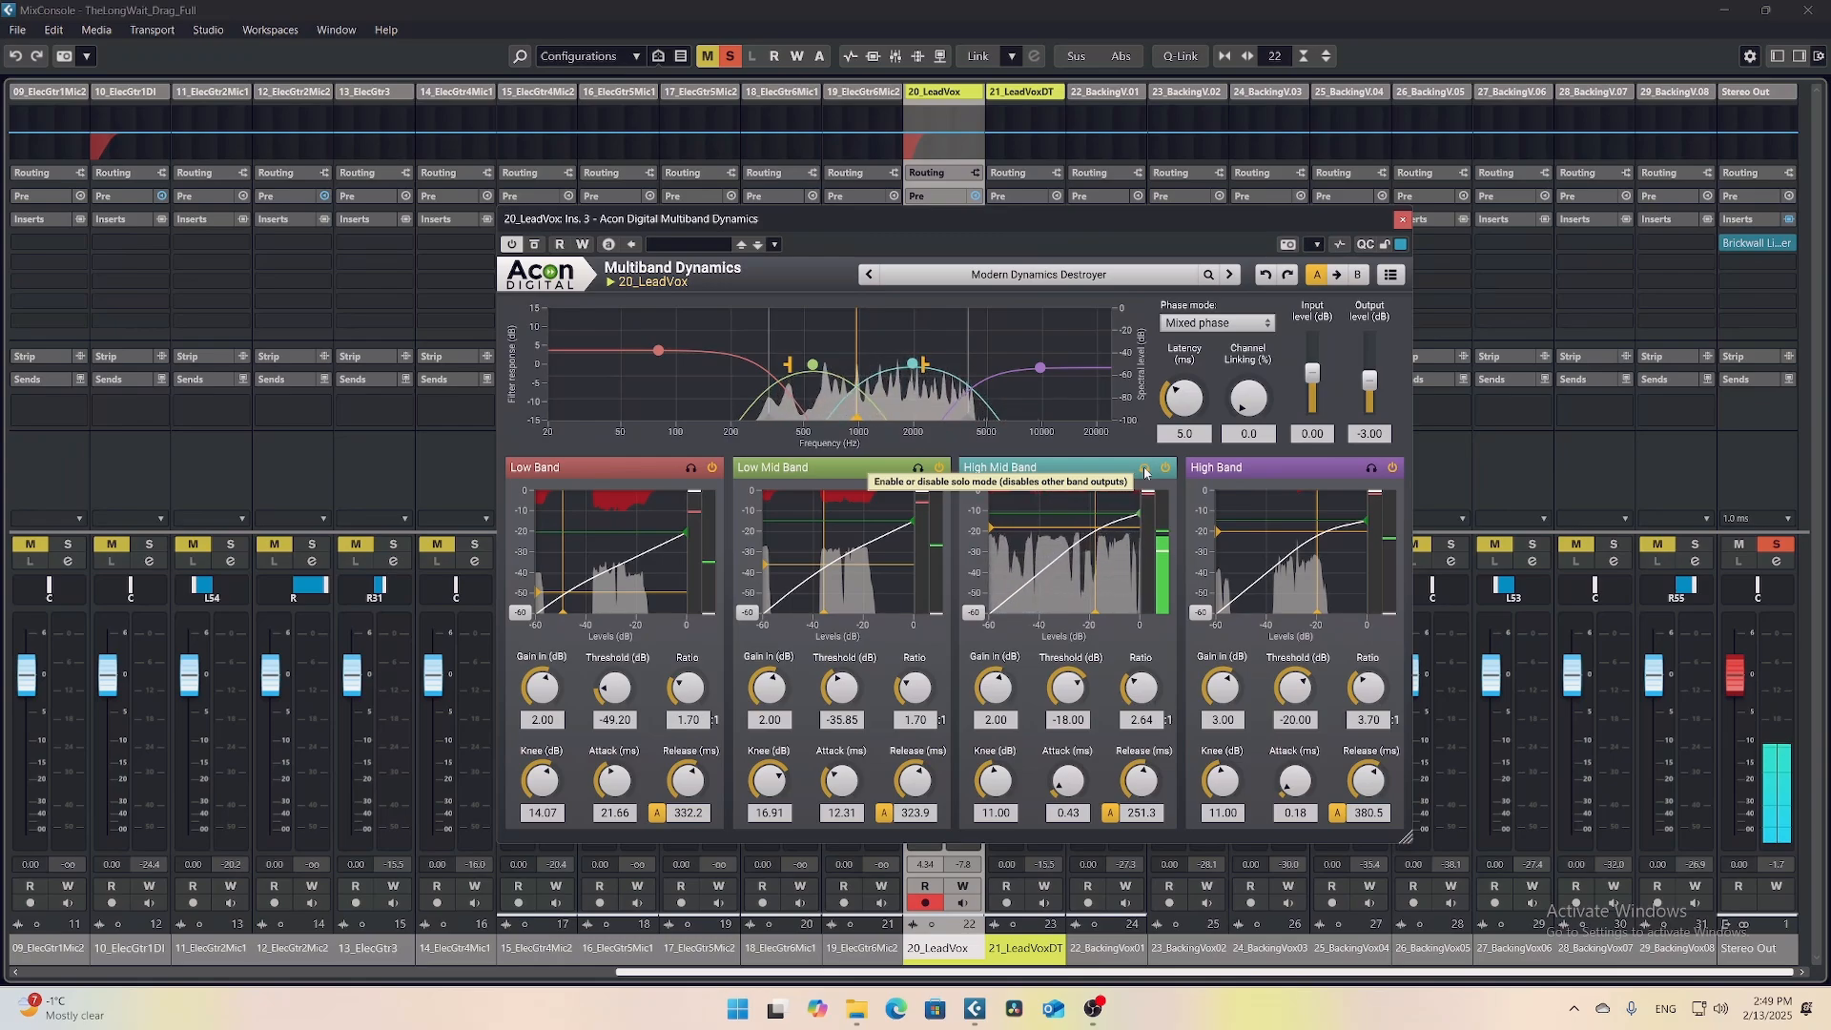
# - Fine-tune the High Mid Band's crossovers, moving the lower one slightly up and the upper one to about 3600 Hz
pyautogui.moveTo(859, 425); pyautogui.dragTo(862, 426)
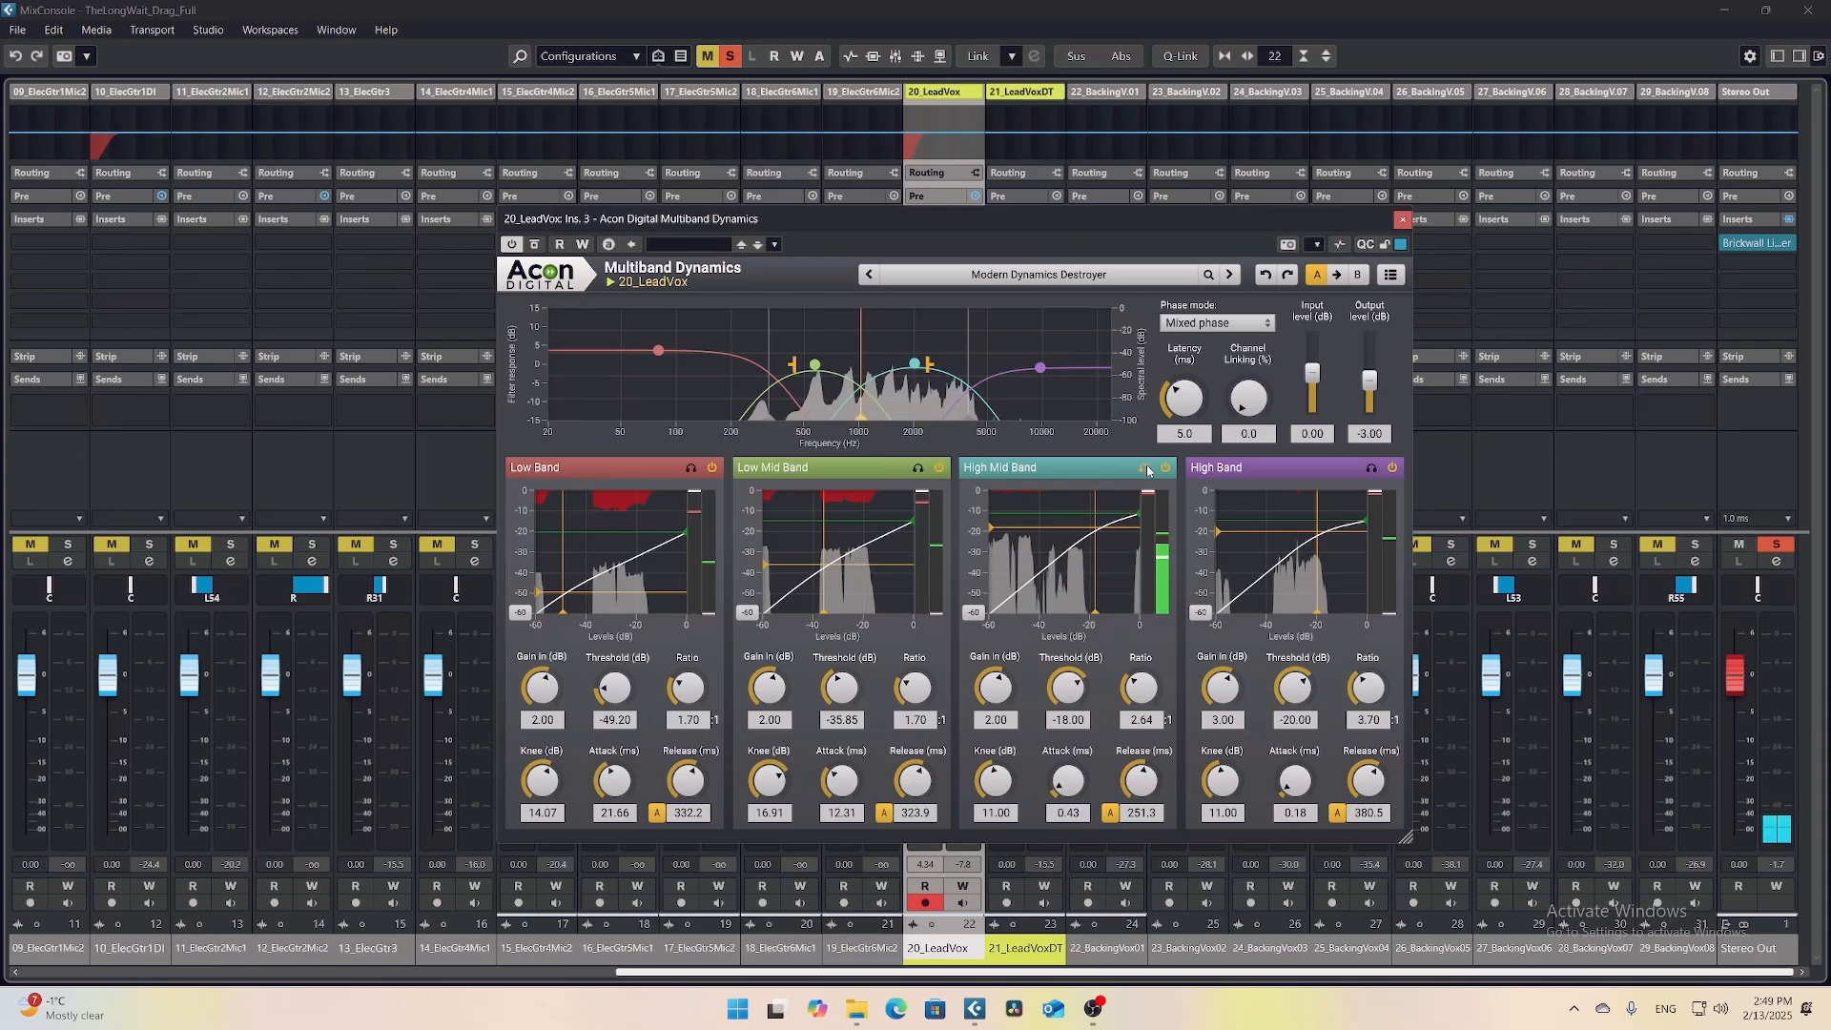
pyautogui.moveTo(963, 421)
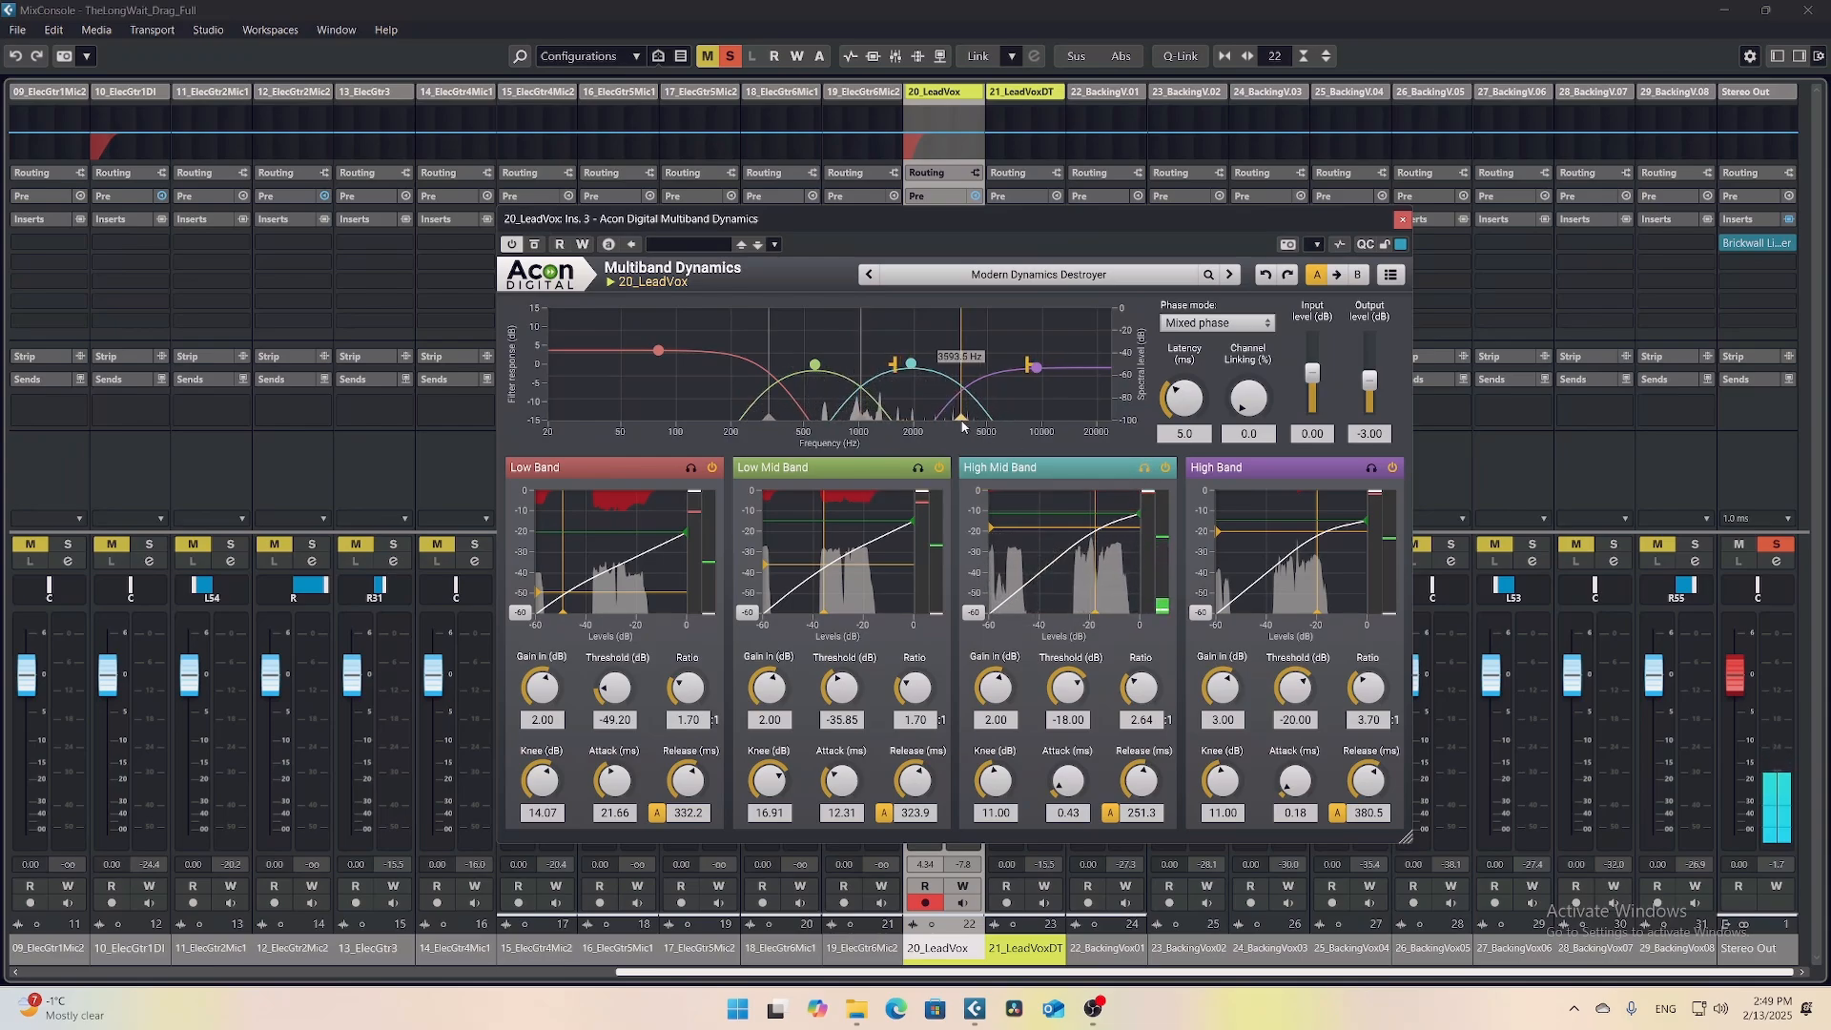
pyautogui.moveTo(962, 423); pyautogui.dragTo(960, 422)
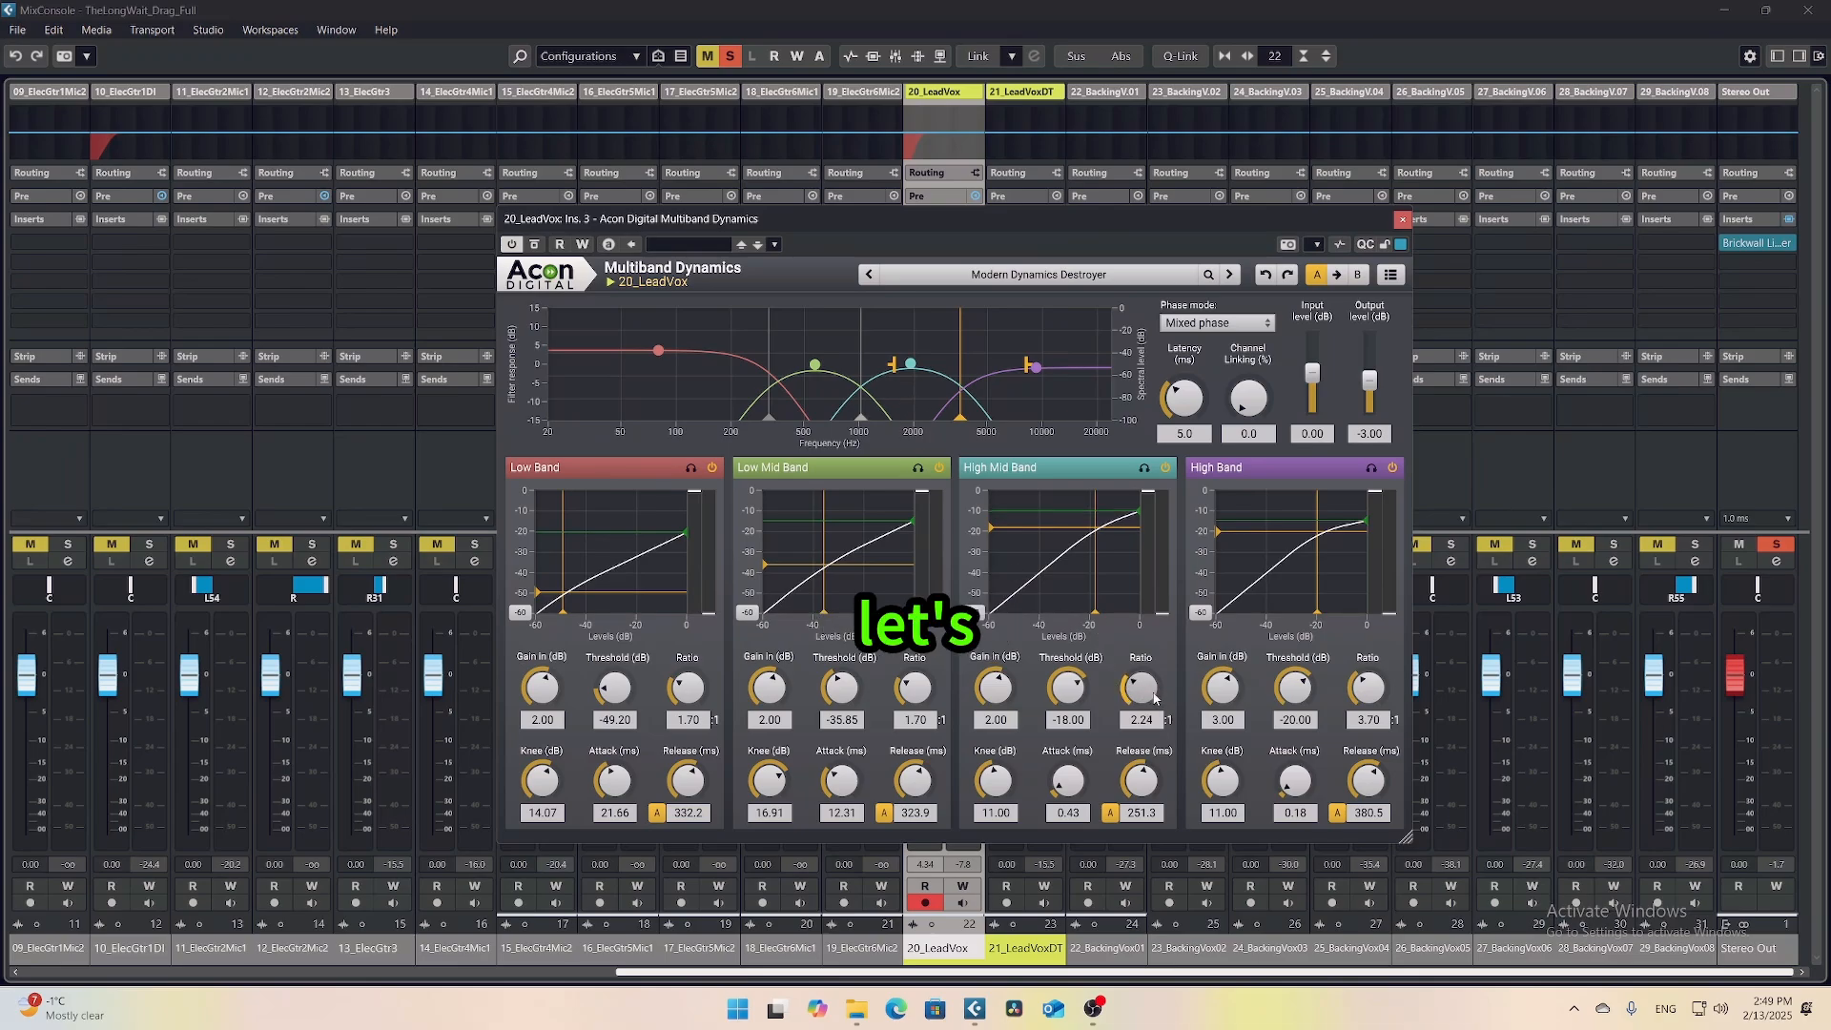
# - Set the High Mid Band's ratio to 2.24, knee to 17.07 dB, attack to 4.35 ms, release to 316.2 ms and threshold to -30.29 dB
pyautogui.moveTo(998, 784); pyautogui.dragTo(1075, 761)
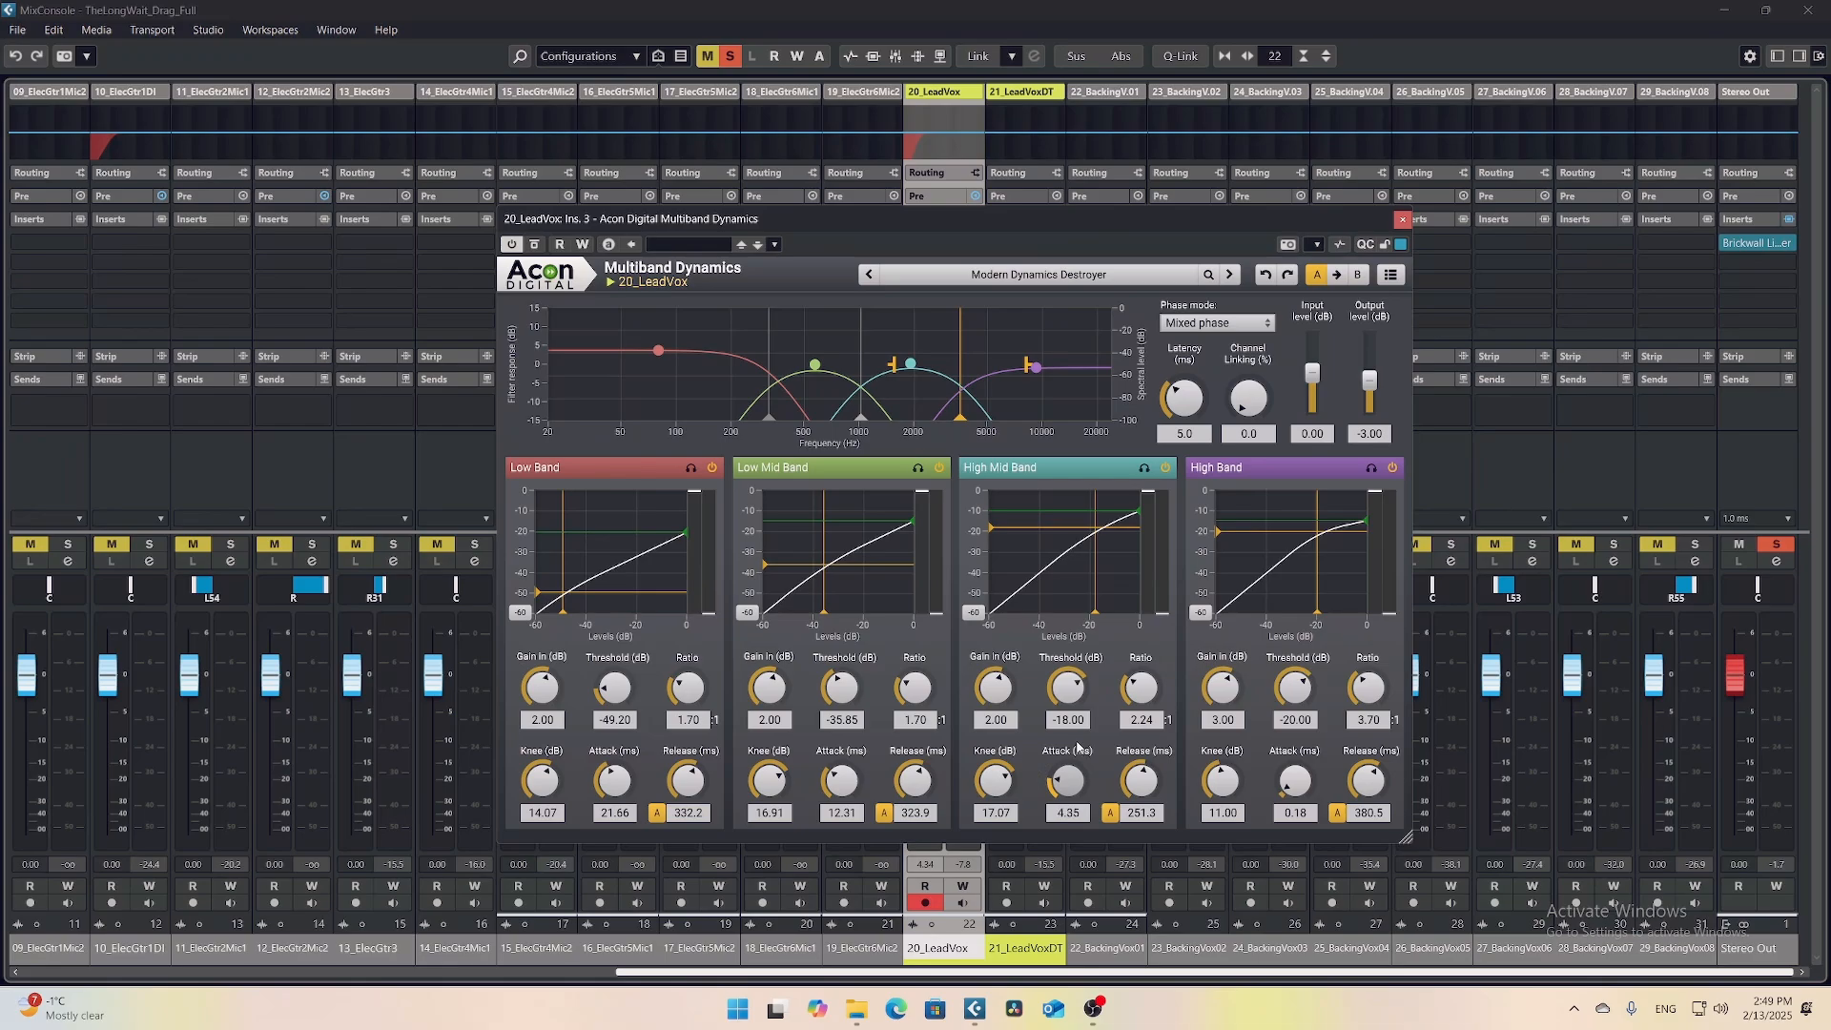
pyautogui.press('space')
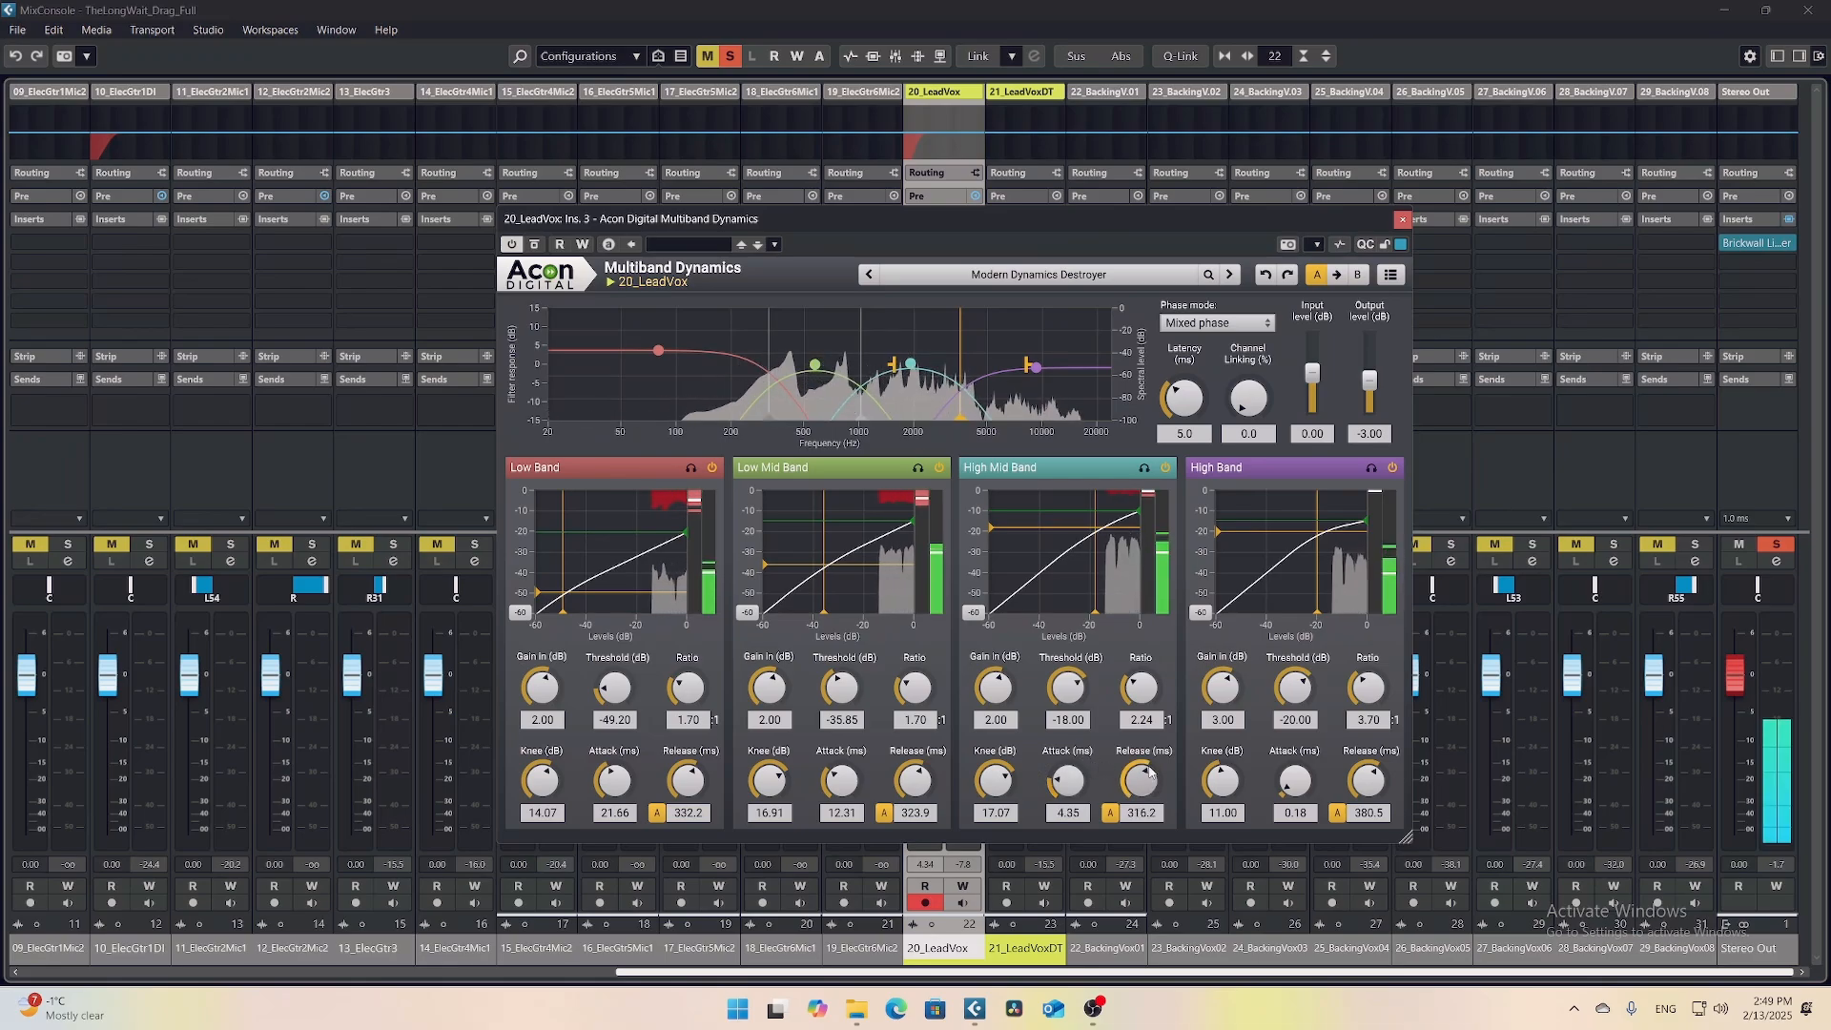
pyautogui.moveTo(1067, 688); pyautogui.dragTo(1068, 724)
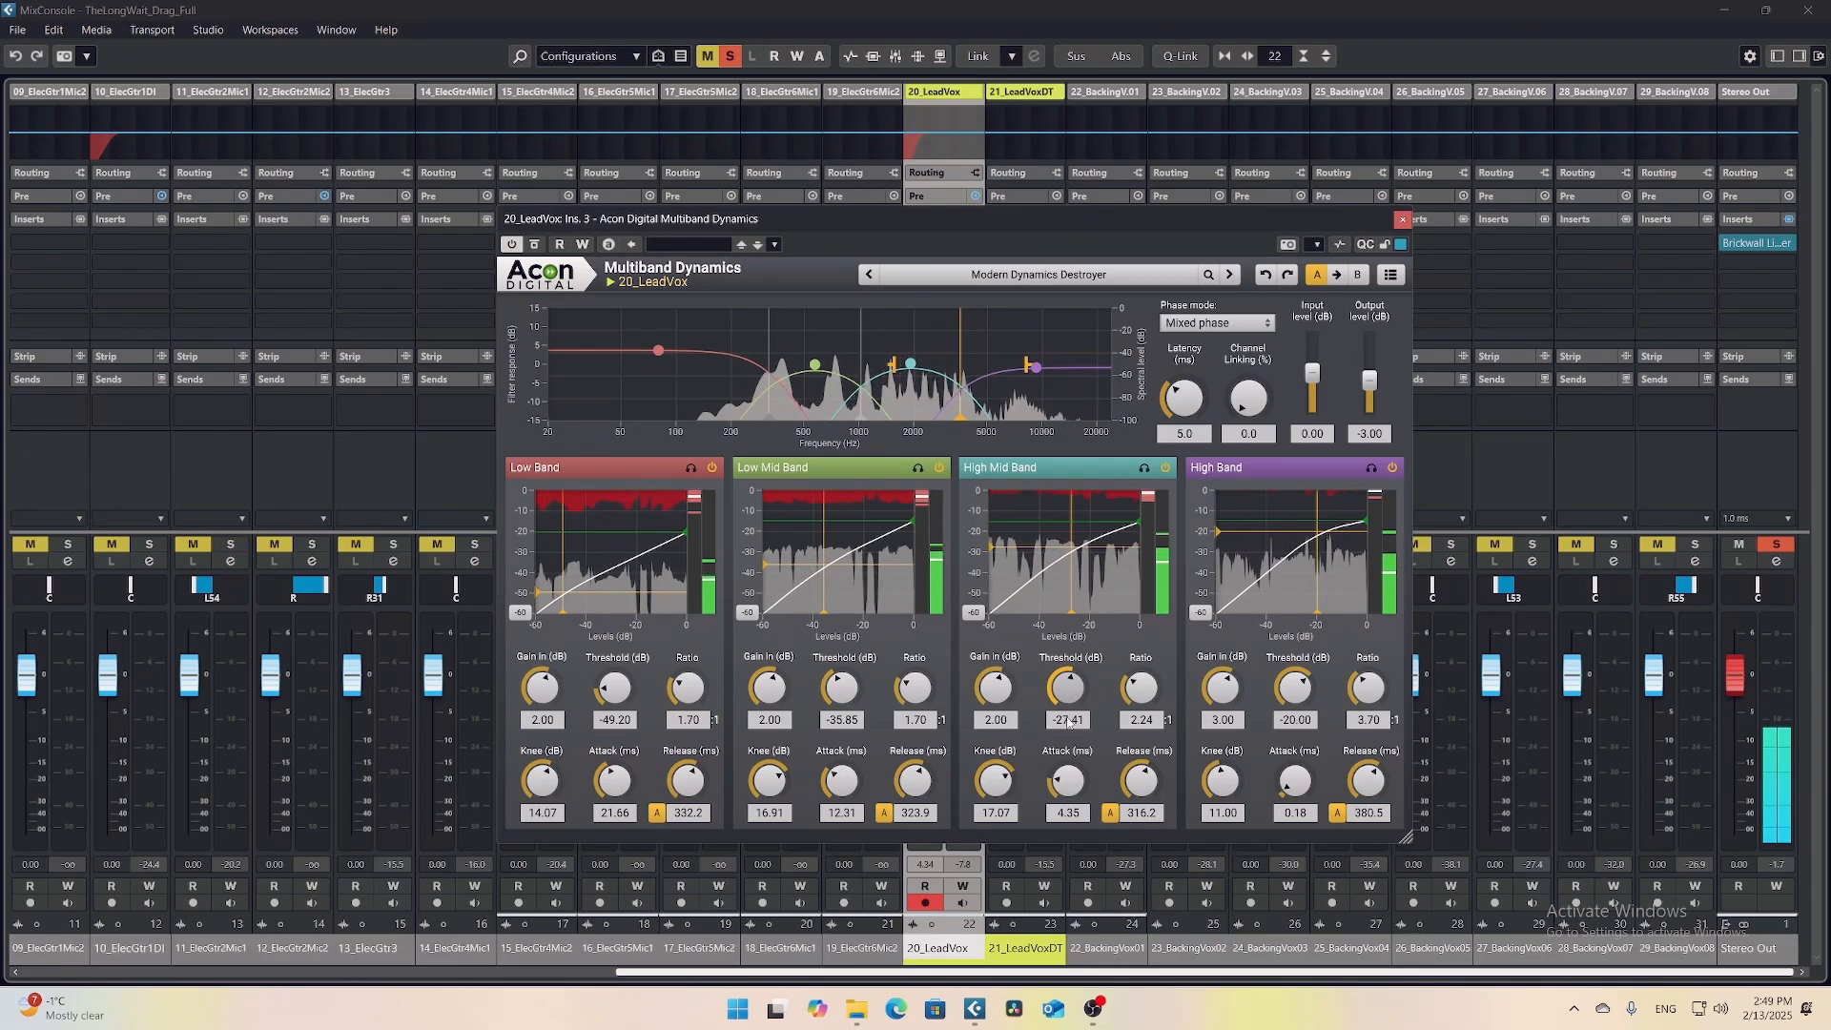
pyautogui.moveTo(989, 563); pyautogui.dragTo(989, 570)
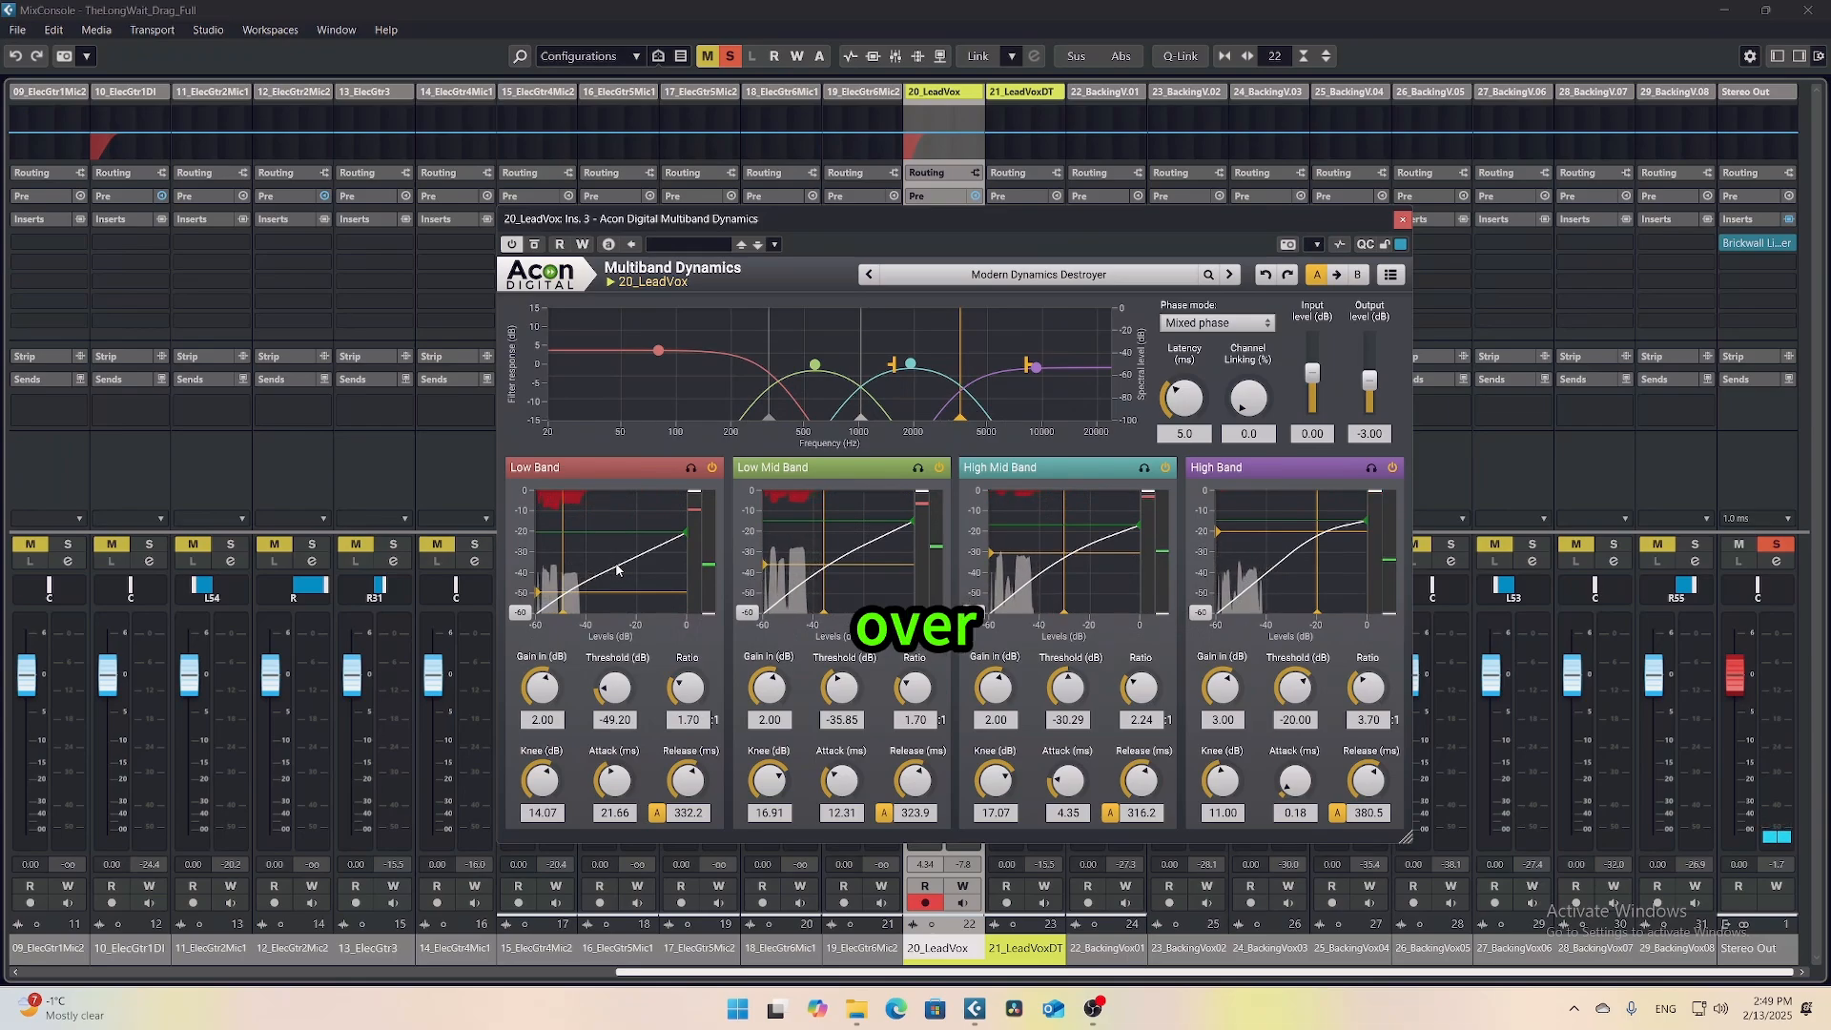
# - Set the lower limit of the level graphs in all bands to -20 dB for a closer view of gain reduction
pyautogui.click(520, 612)
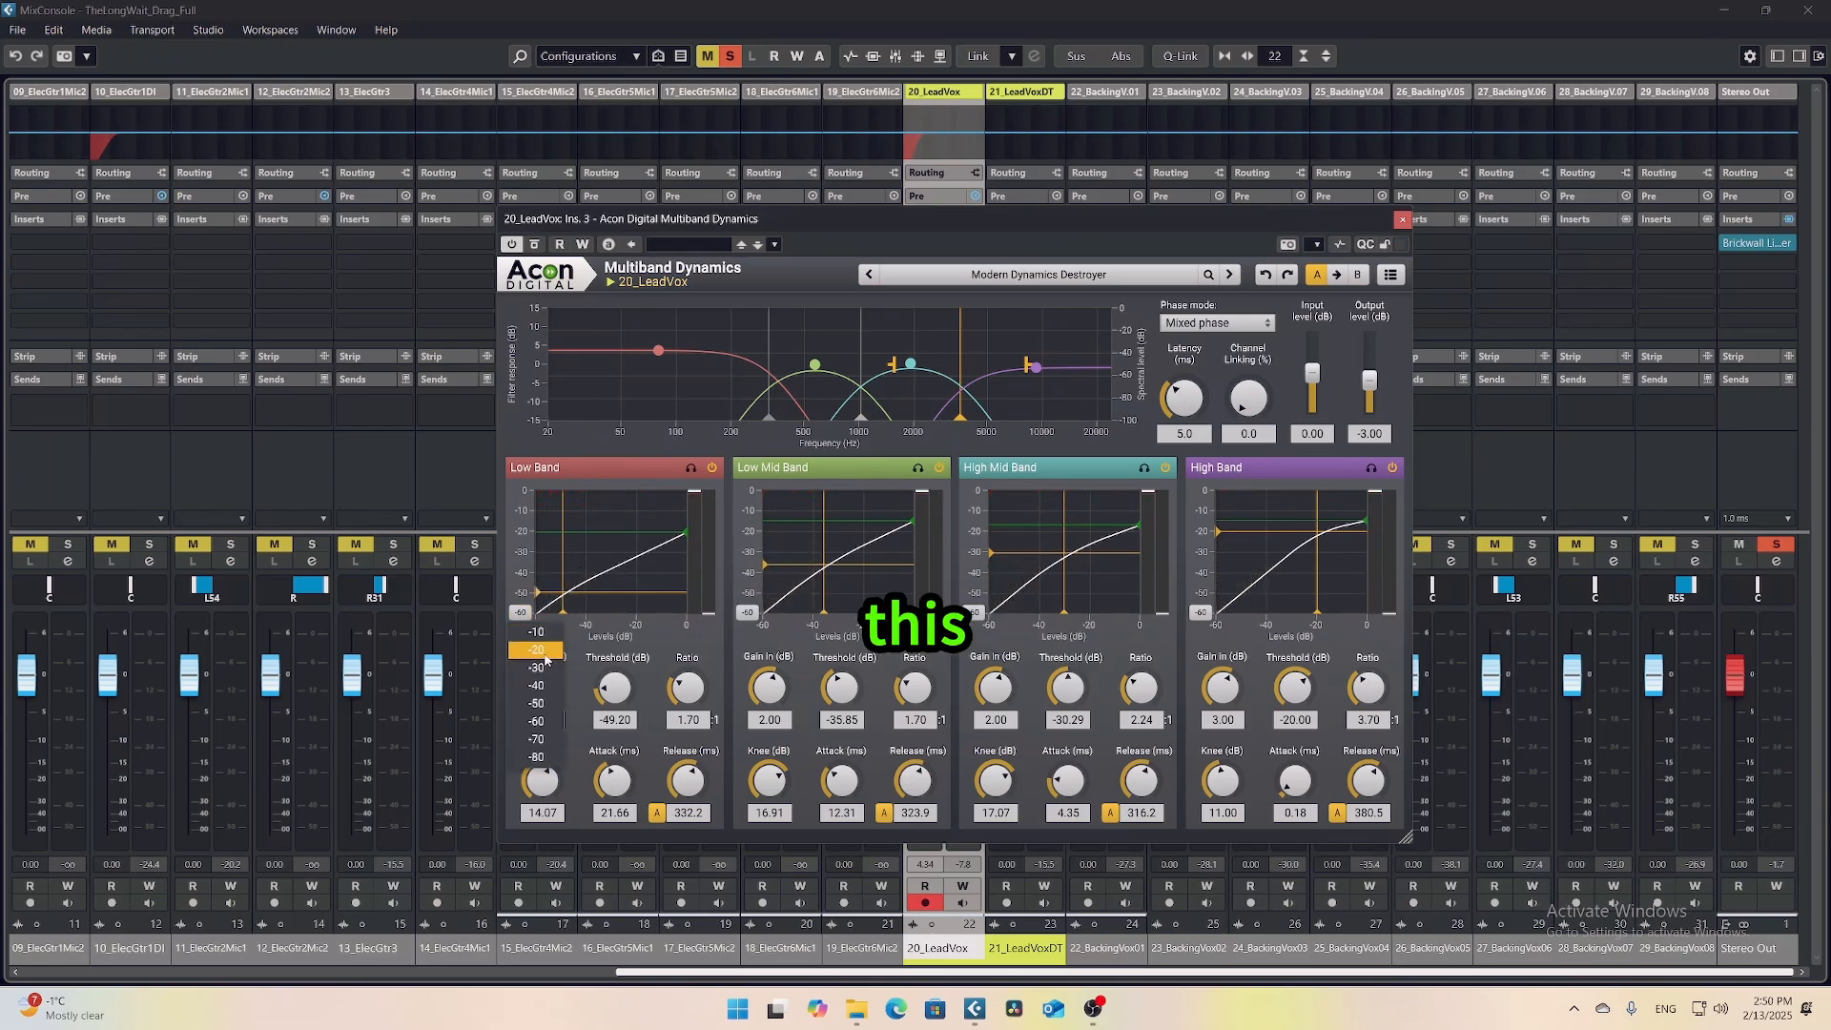
pyautogui.click(545, 654)
pyautogui.click(520, 613)
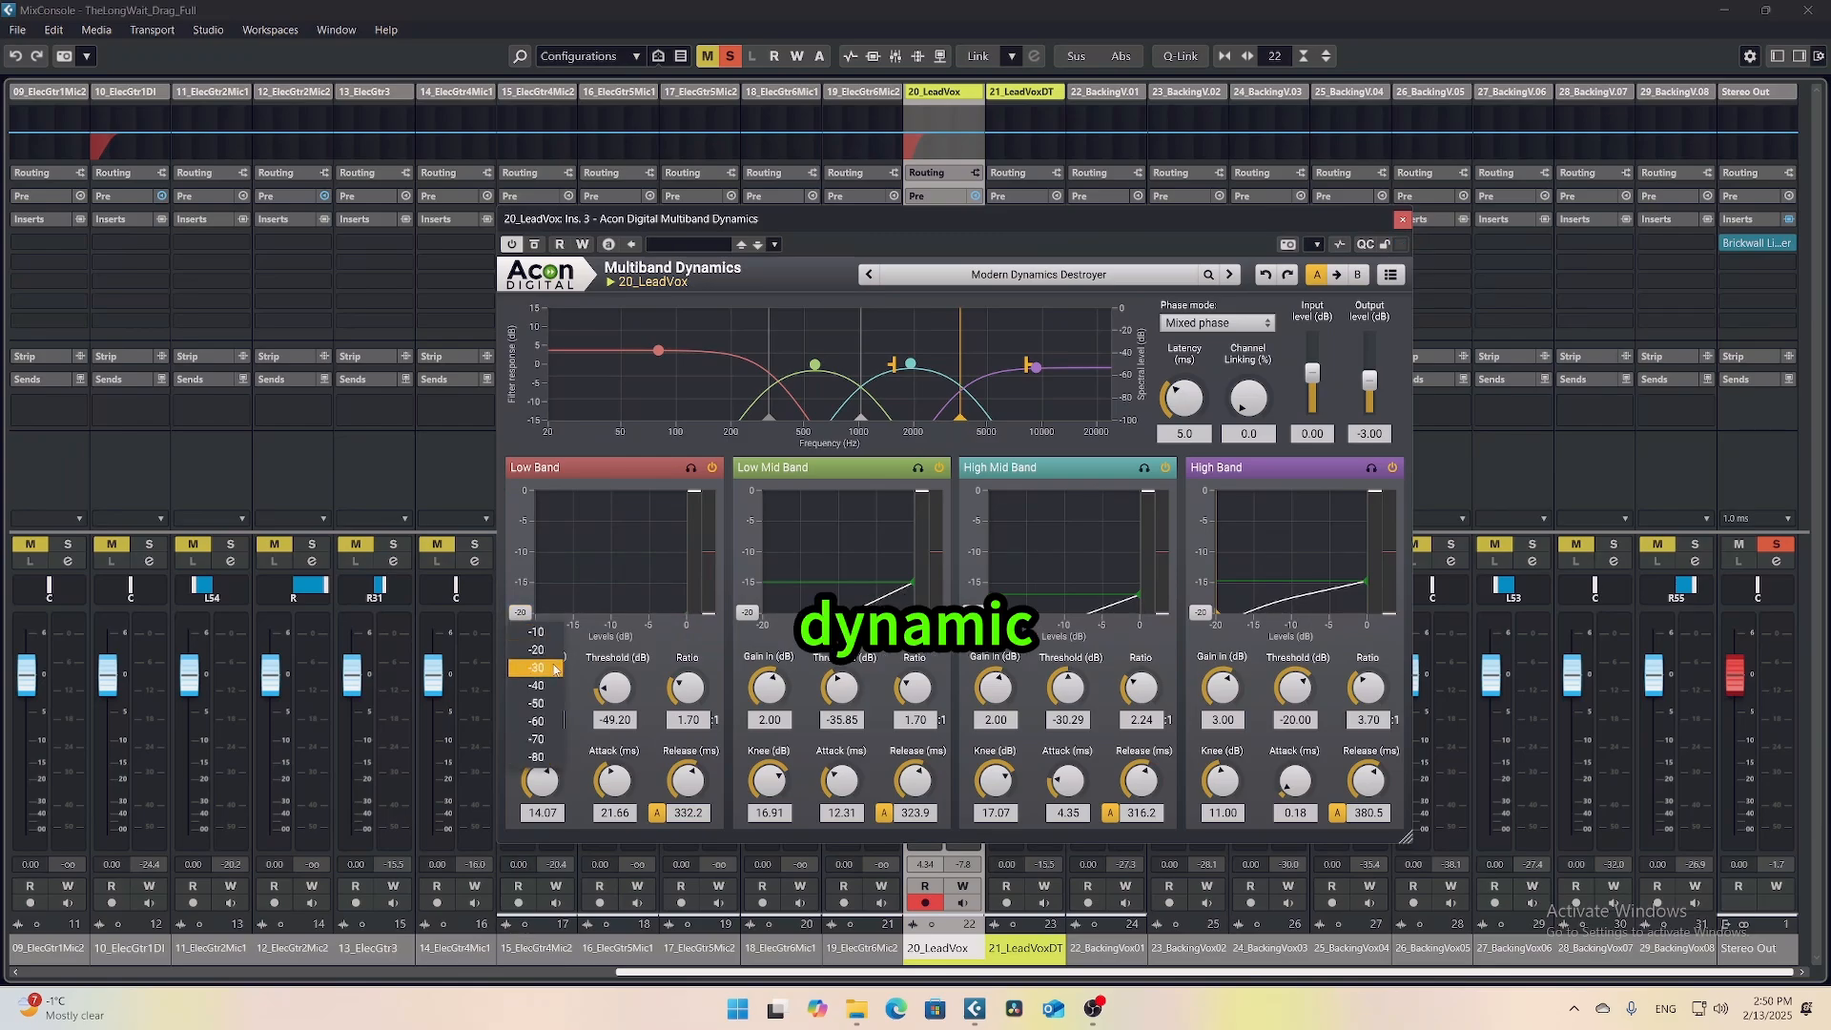
pyautogui.click(524, 570)
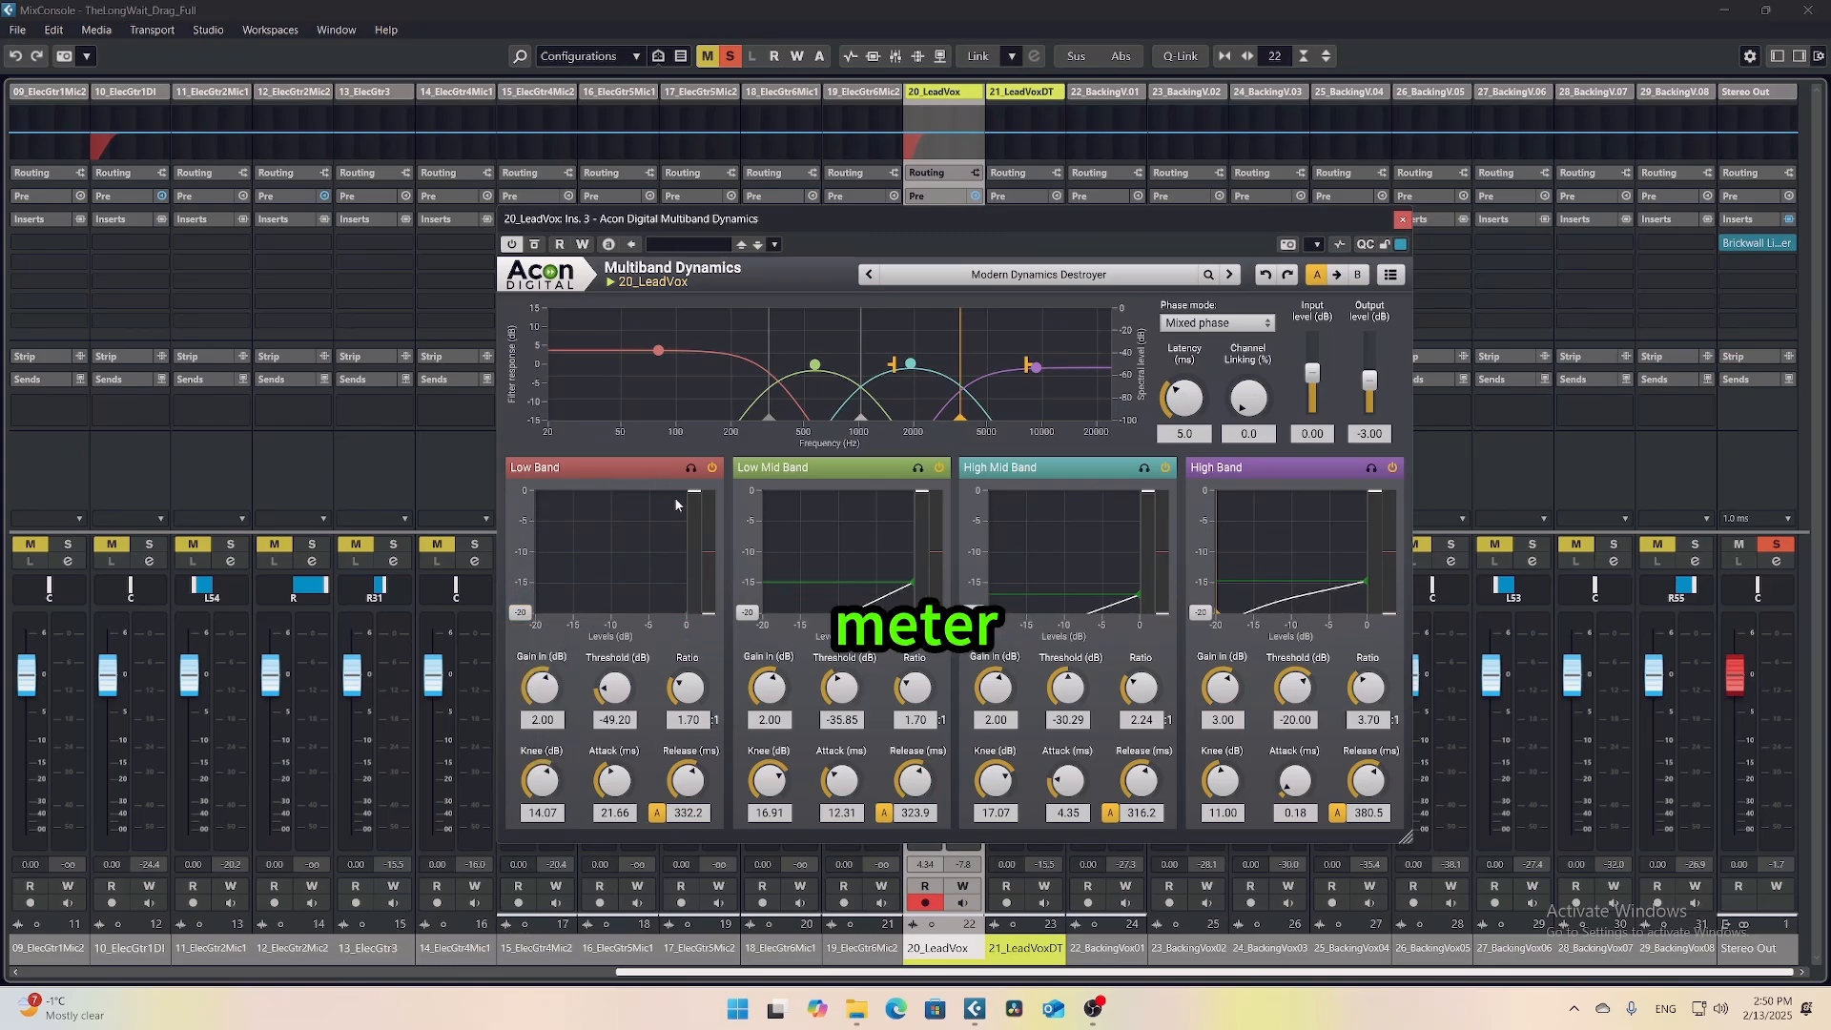
# - Play the vocal and raise the Low Band's threshold to -39.22 dB and the Low Mid Band's to -32.01 dB
pyautogui.press('space')
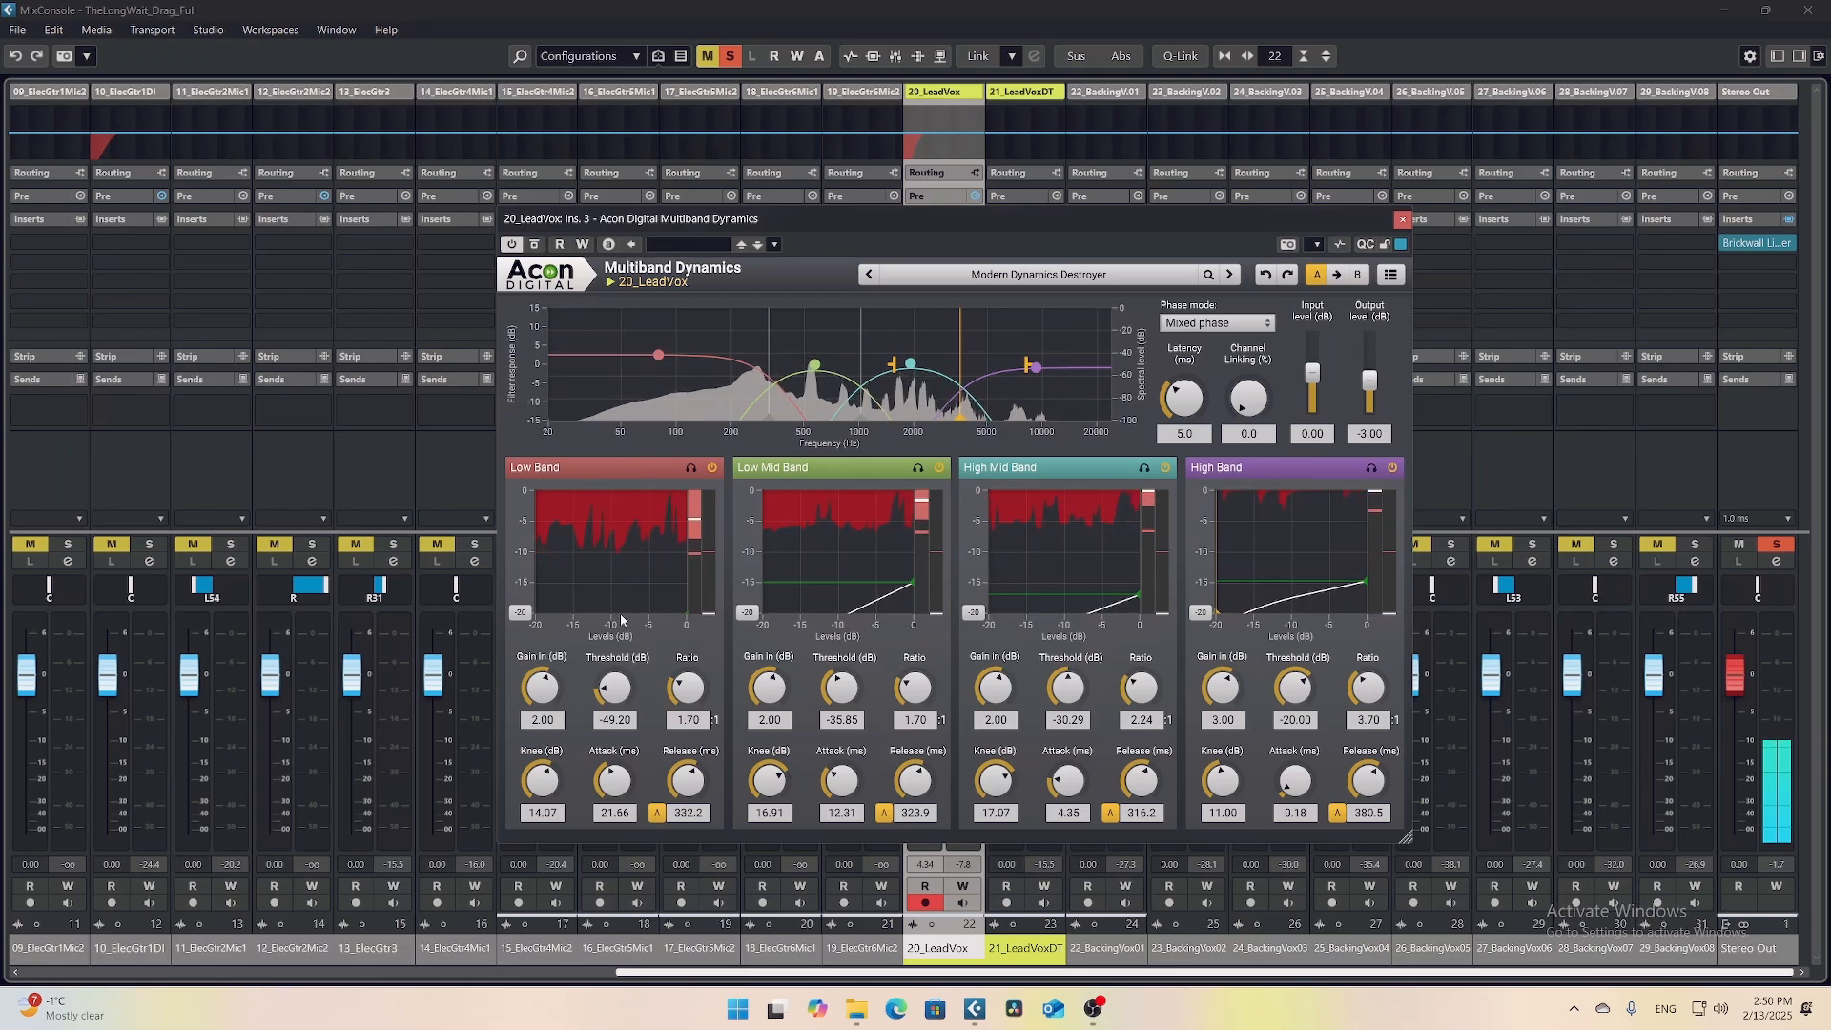
pyautogui.moveTo(614, 691); pyautogui.dragTo(617, 673)
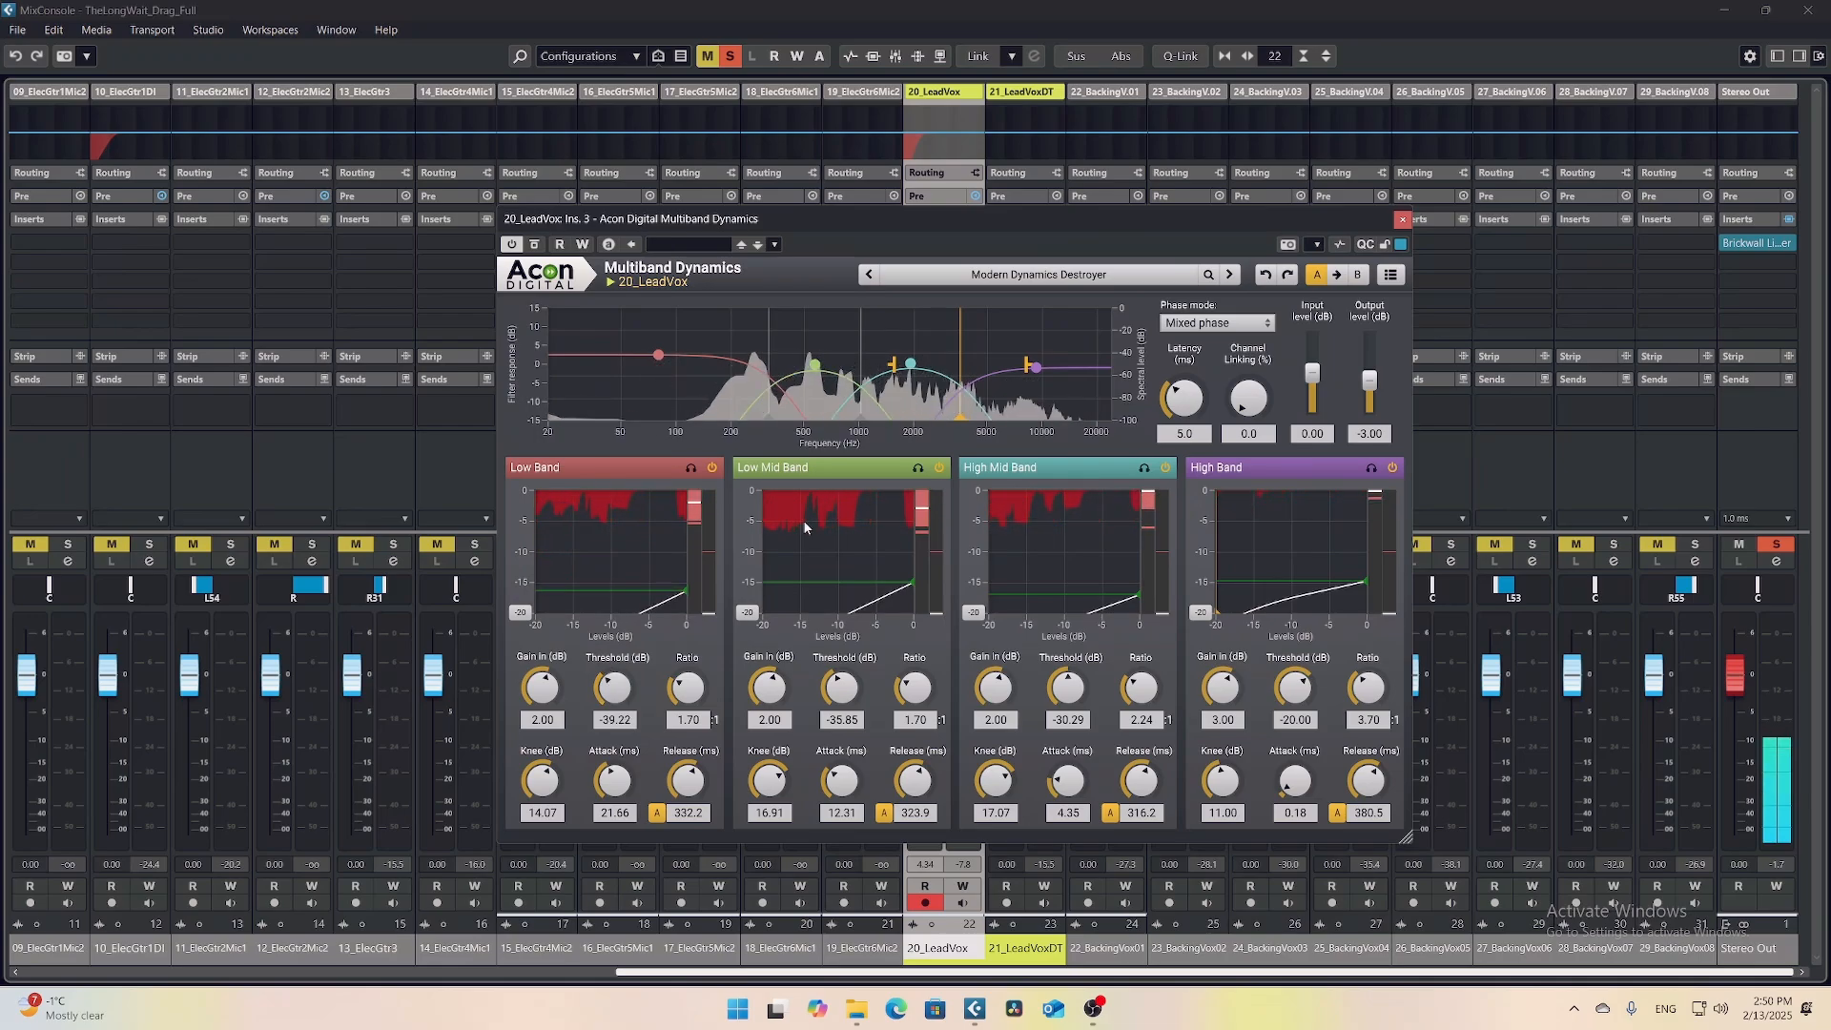
pyautogui.moveTo(842, 681); pyautogui.dragTo(859, 670)
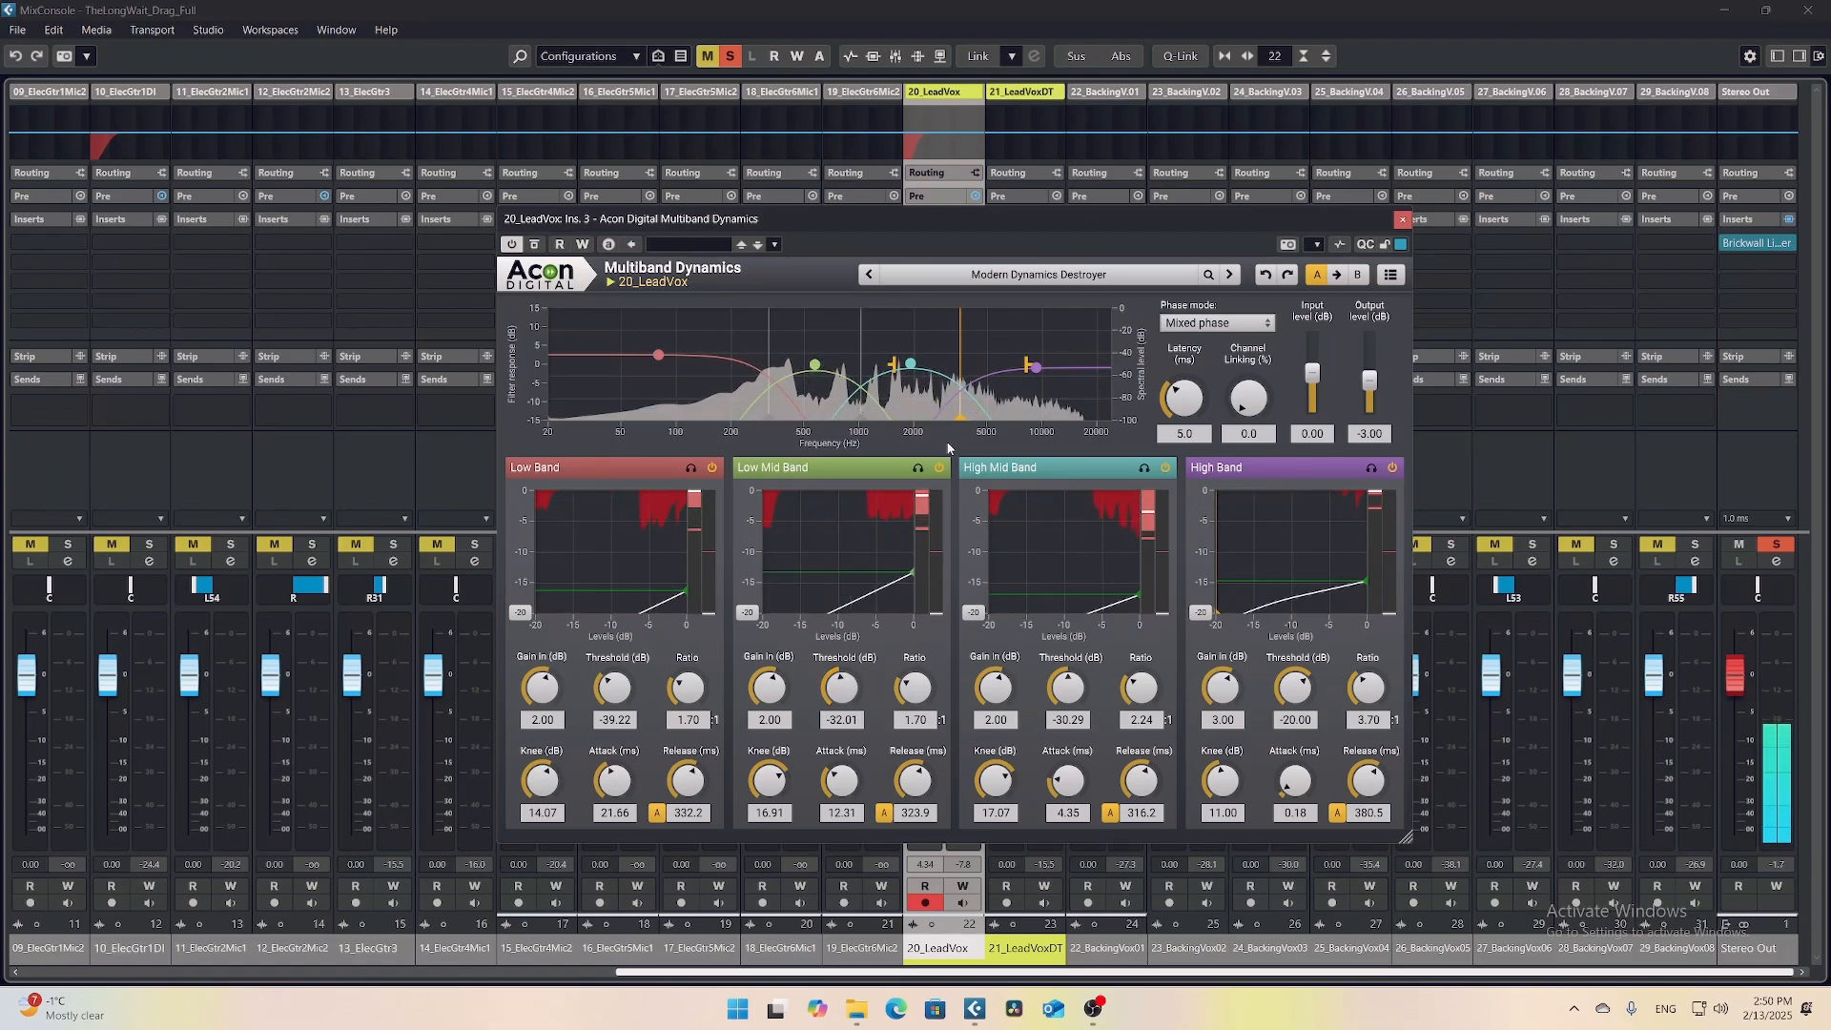
# - Raise the High Mid Band's gain to about 3 dB and High Band's to about 6 dB, with High Band knee 18.30 dB and threshold -29.22 dB
pyautogui.moveTo(911, 363); pyautogui.dragTo(912, 352)
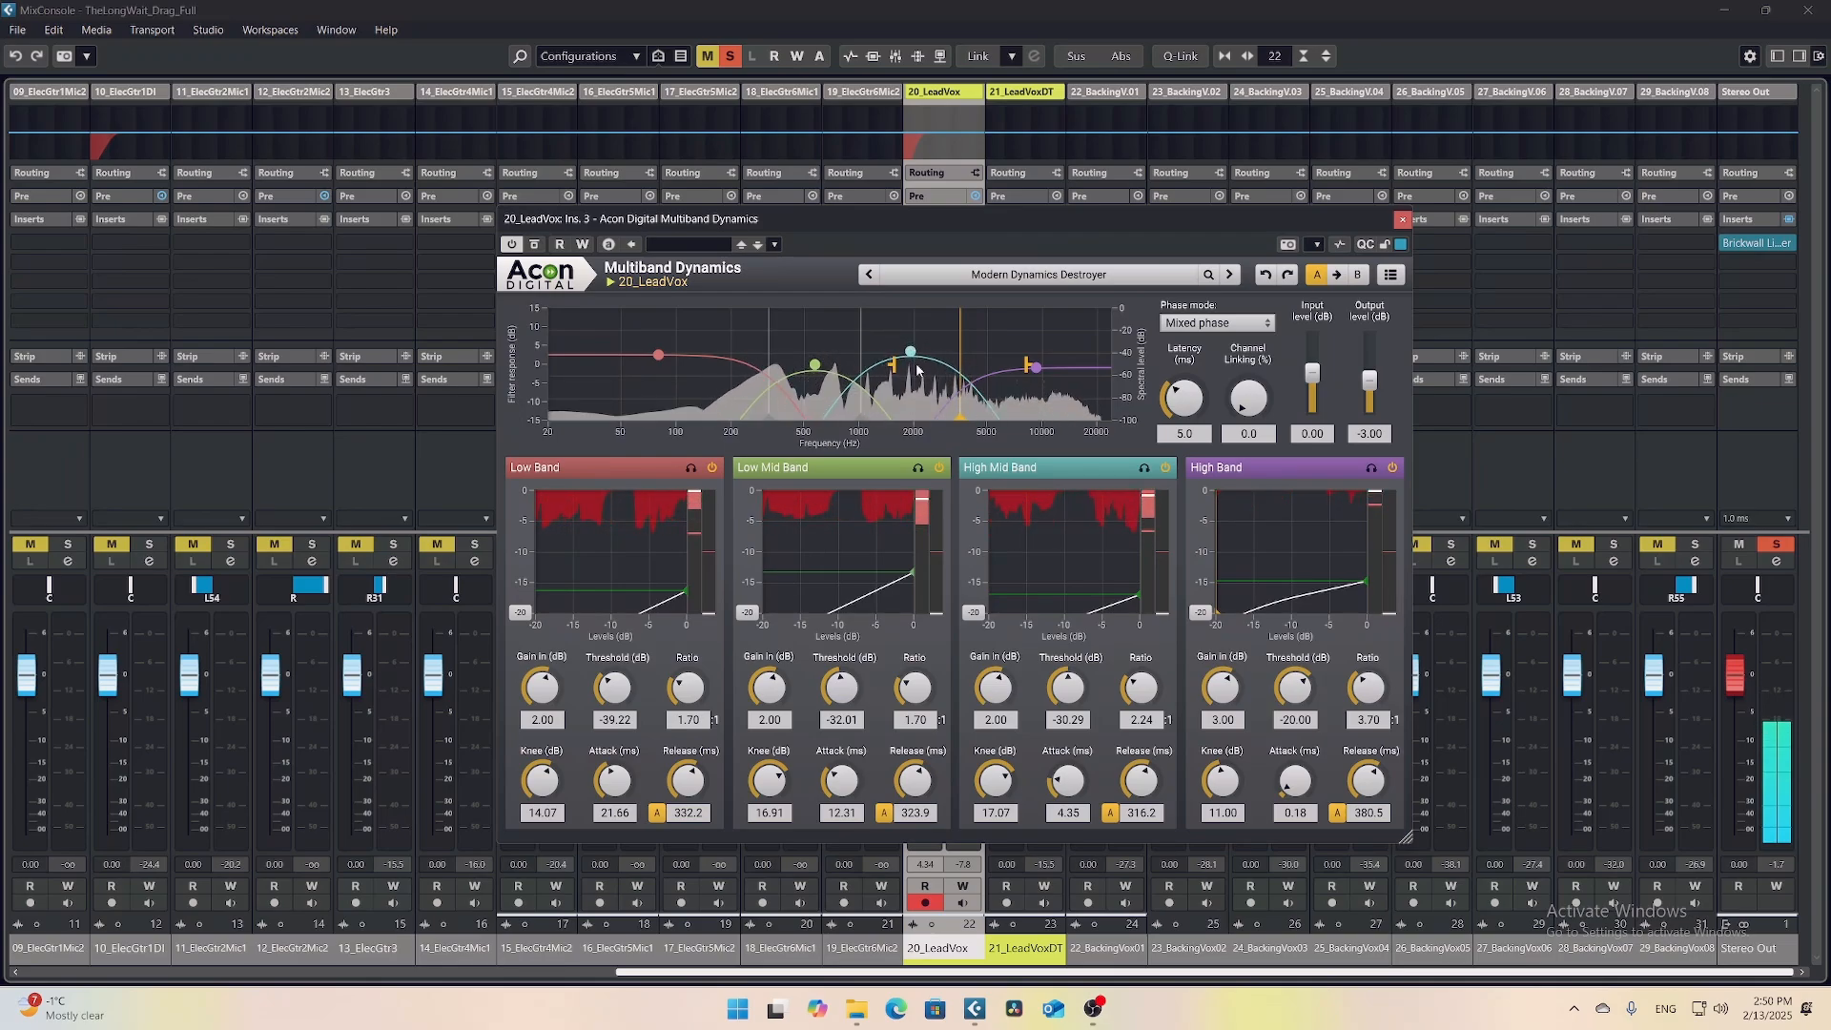
pyautogui.moveTo(1036, 367); pyautogui.dragTo(1045, 348)
pyautogui.press('space')
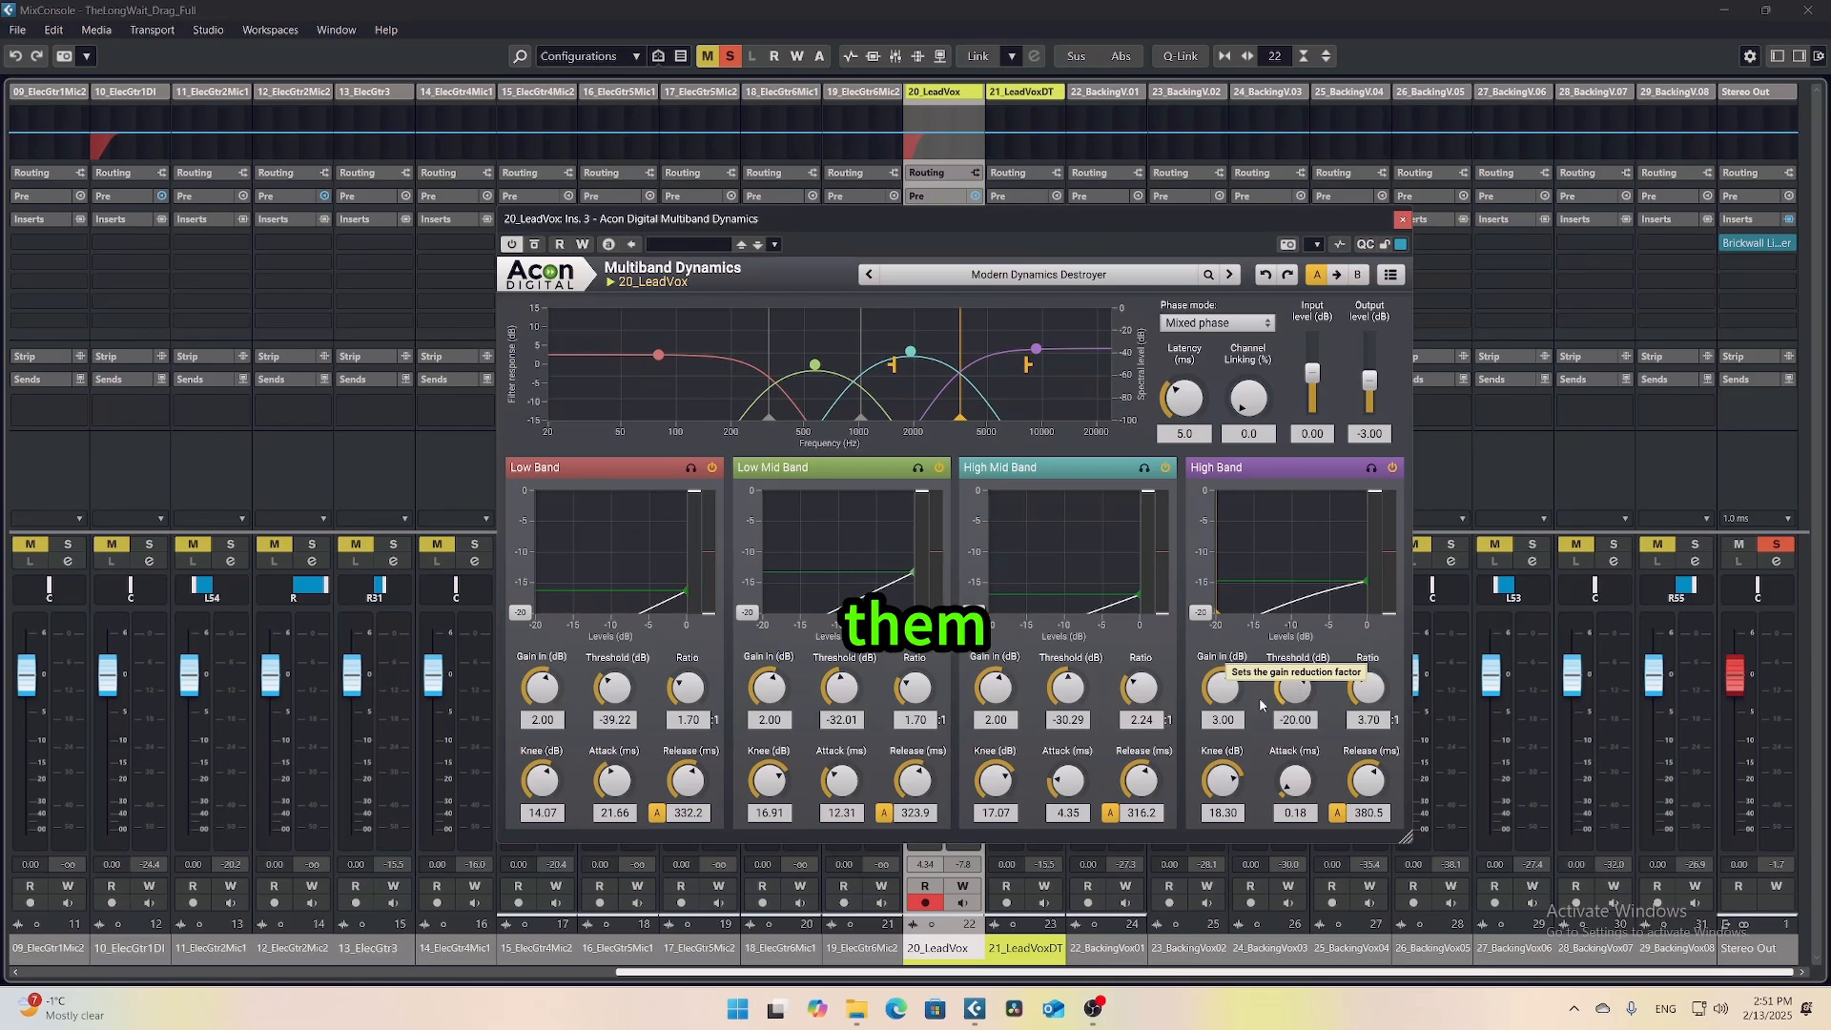
pyautogui.moveTo(1294, 689); pyautogui.dragTo(1280, 722)
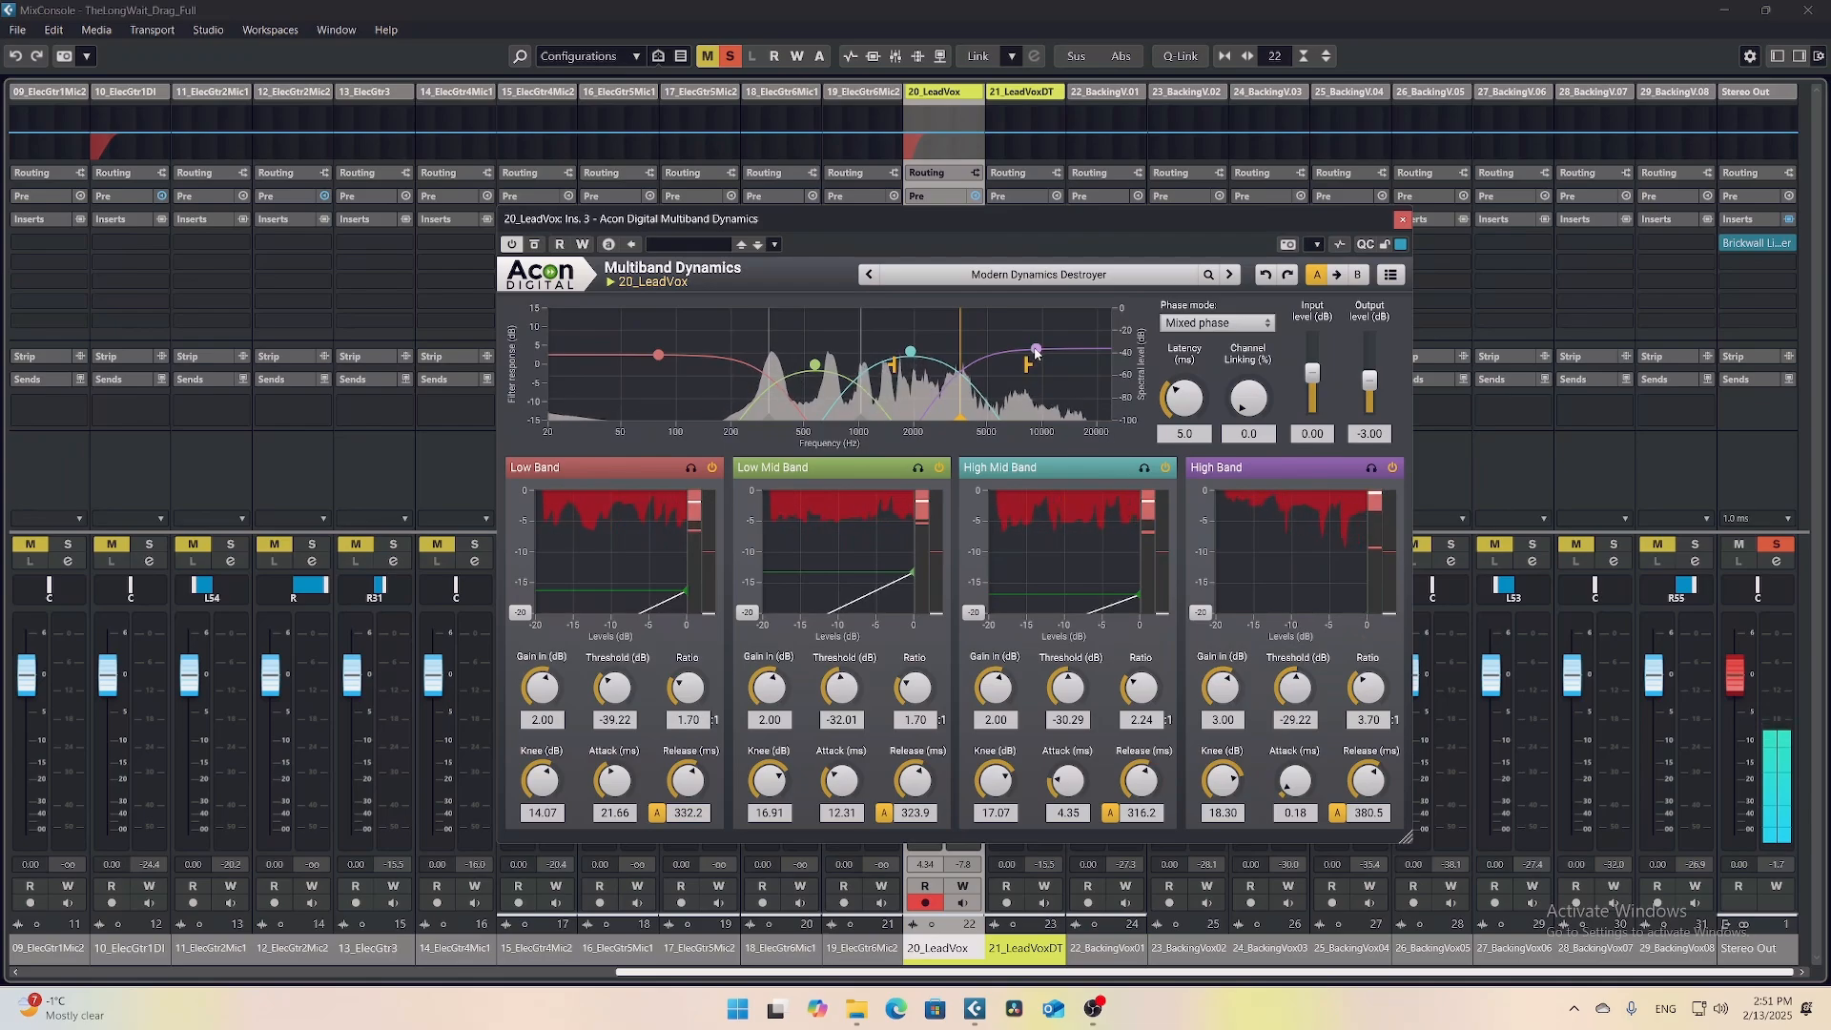
pyautogui.moveTo(1036, 350); pyautogui.dragTo(1042, 345)
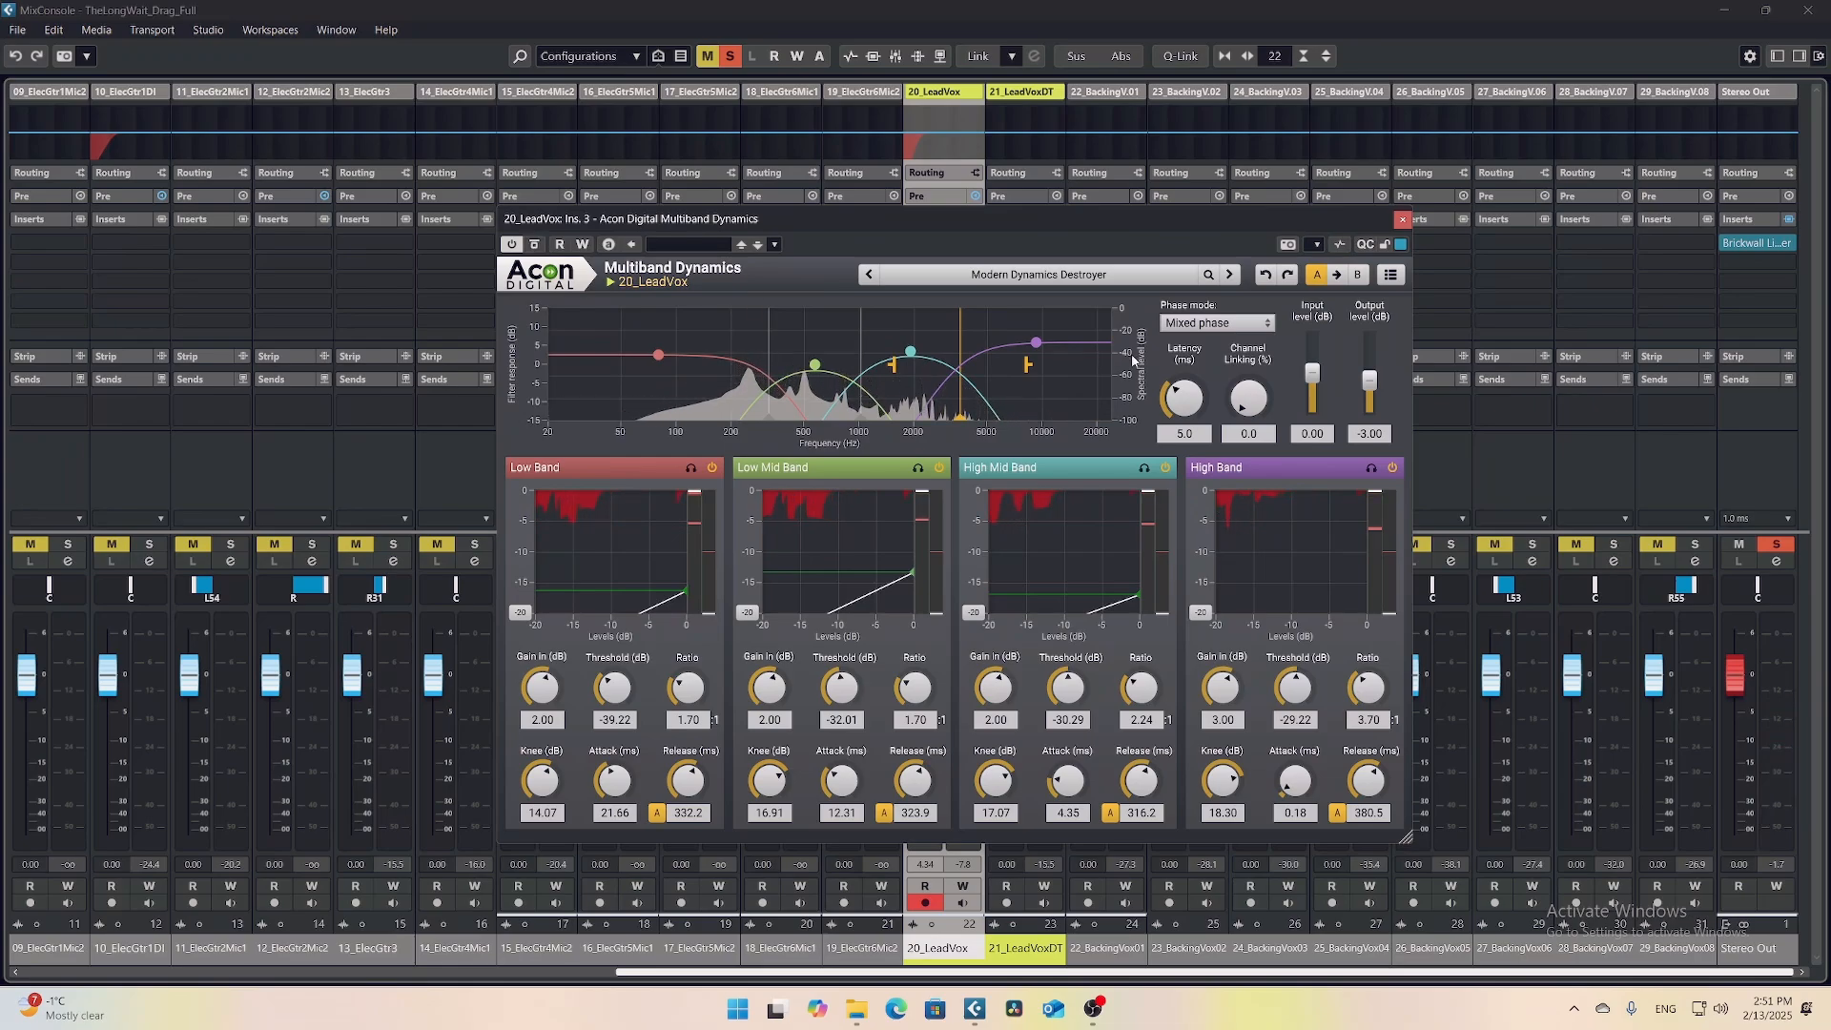
# - Set the output level to -0.73 dB and the latency to 10.3 ms, and close the plug-in
pyautogui.moveTo(1376, 376); pyautogui.dragTo(1376, 380)
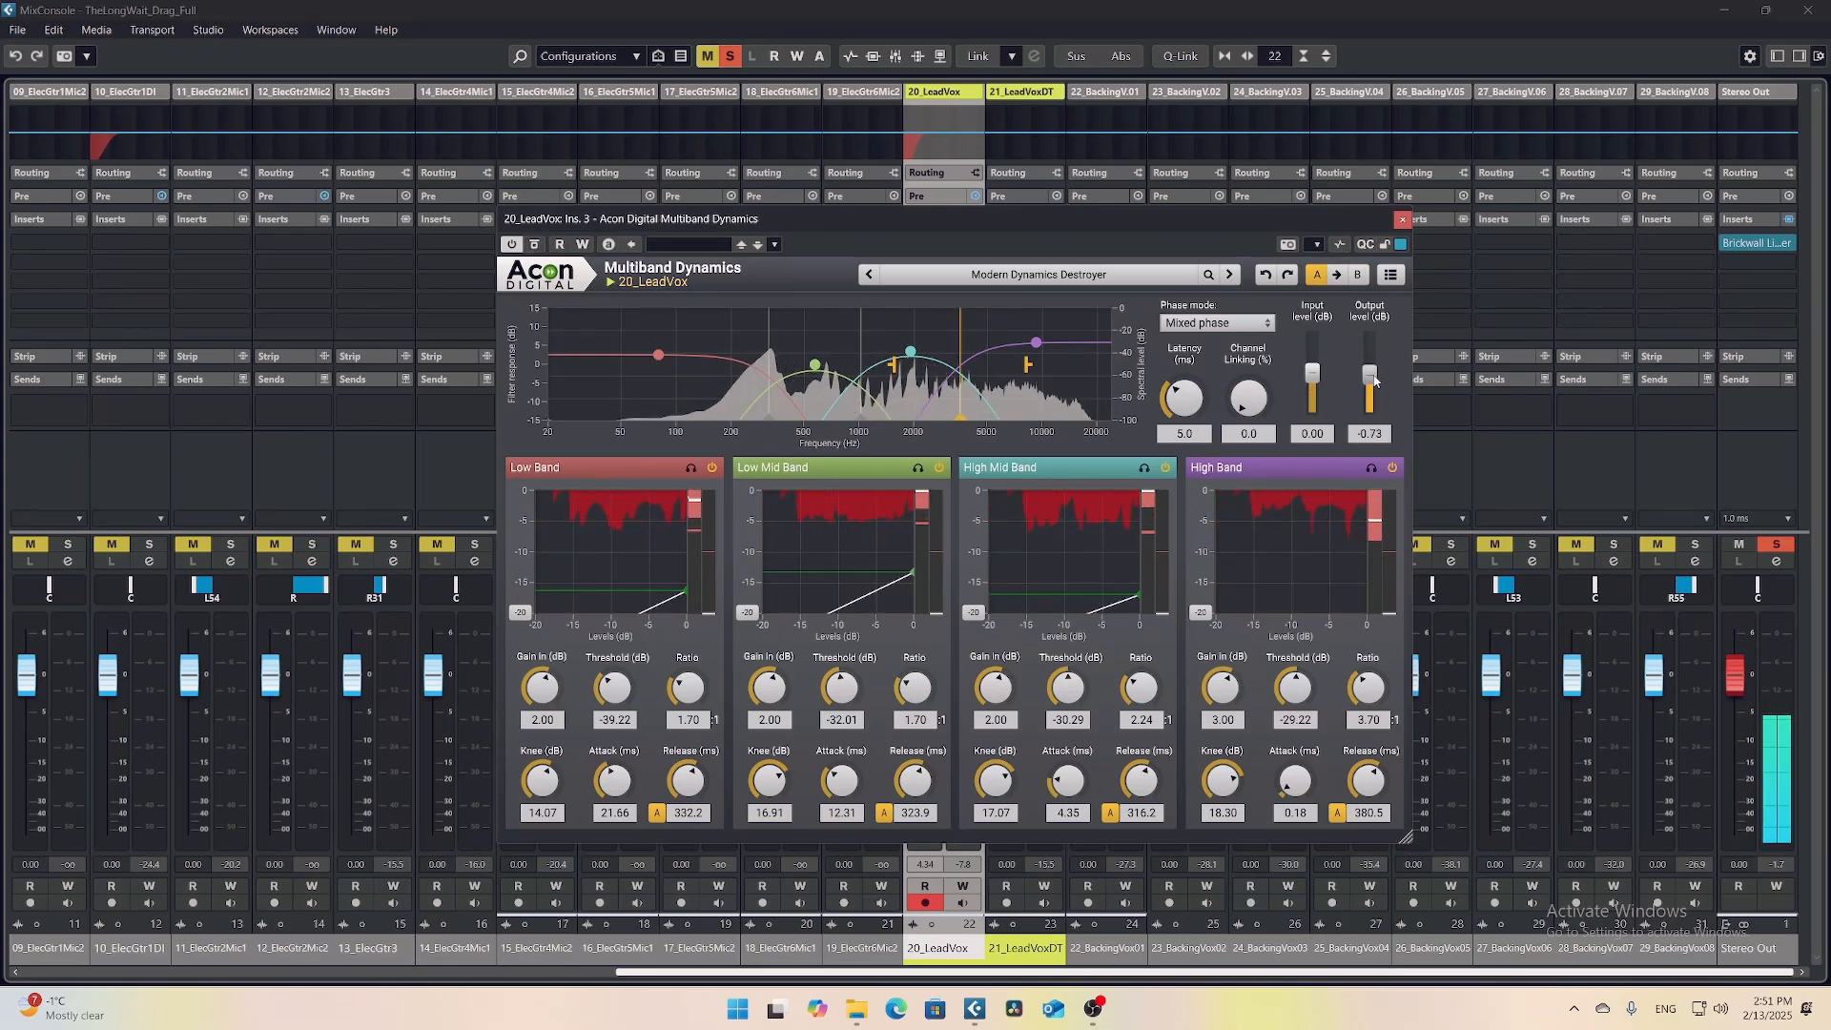
pyautogui.moveTo(1183, 397); pyautogui.dragTo(1213, 370)
pyautogui.click(1401, 220)
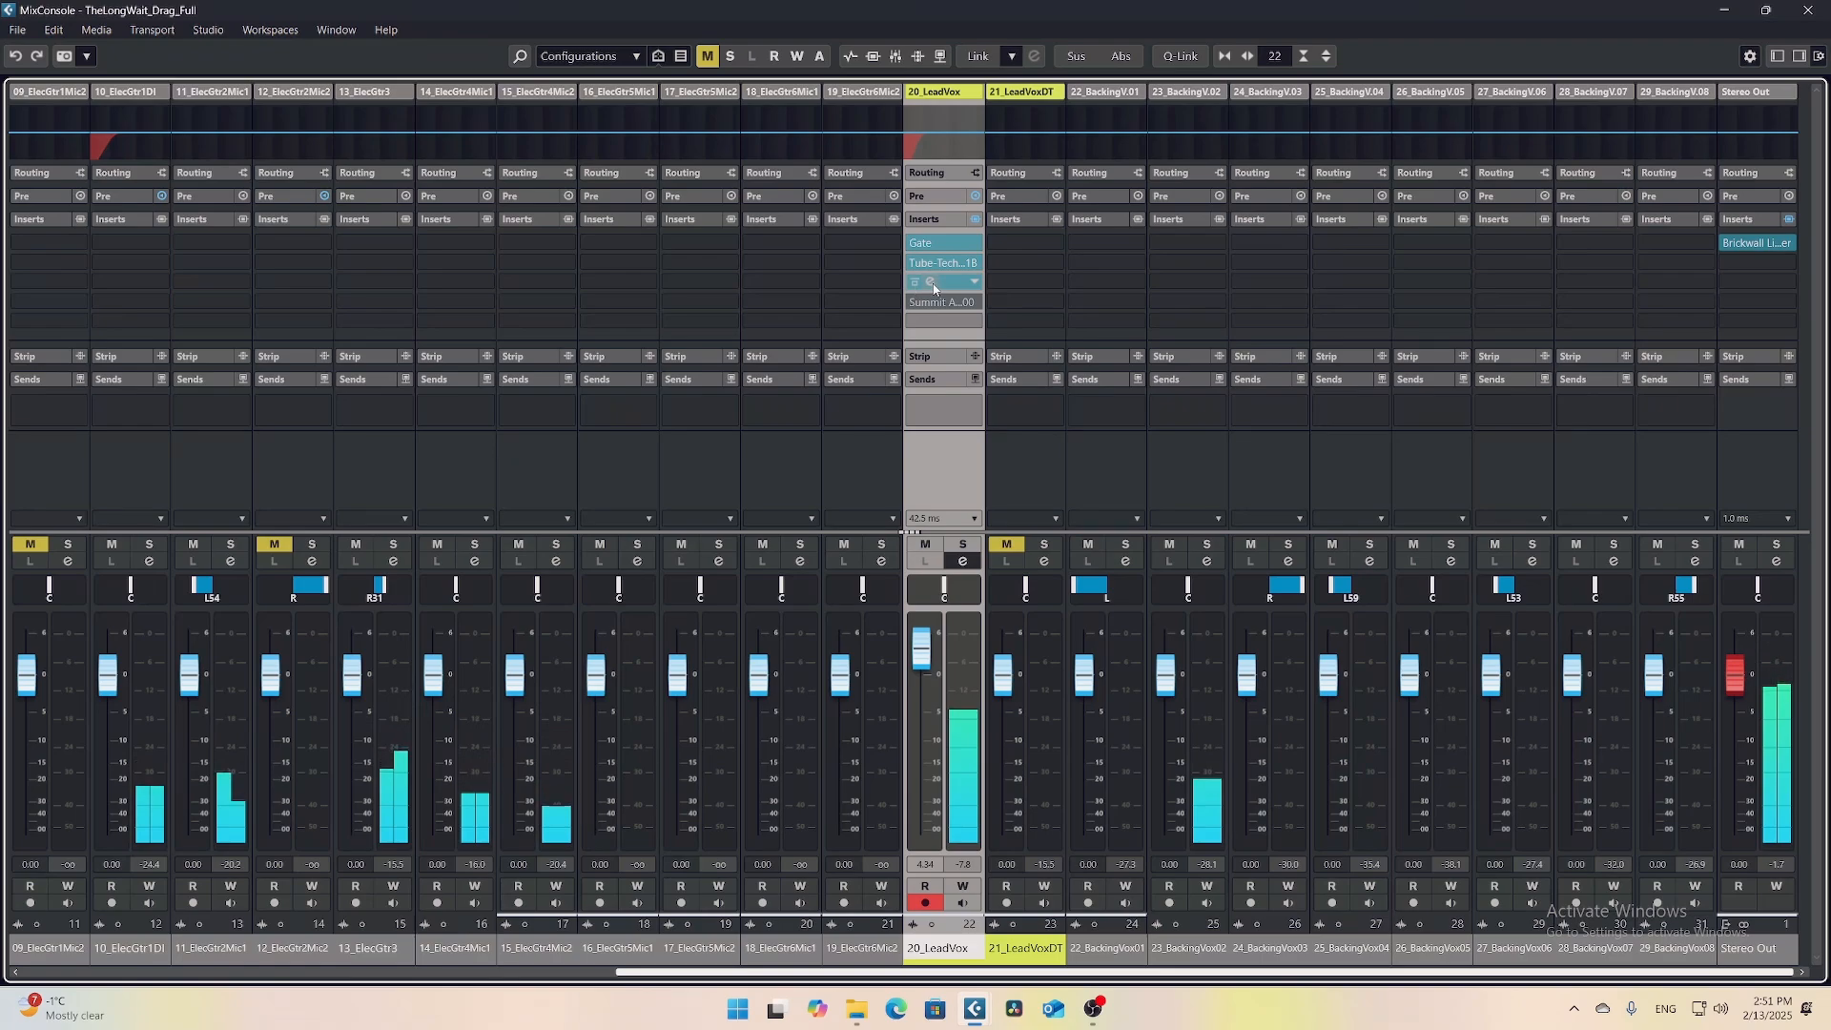
# - Reopen Multiband Dynamics on the lead vocal, solo the track and lower the Low/Low Mid crossover to about 284 Hz
pyautogui.click(932, 283)
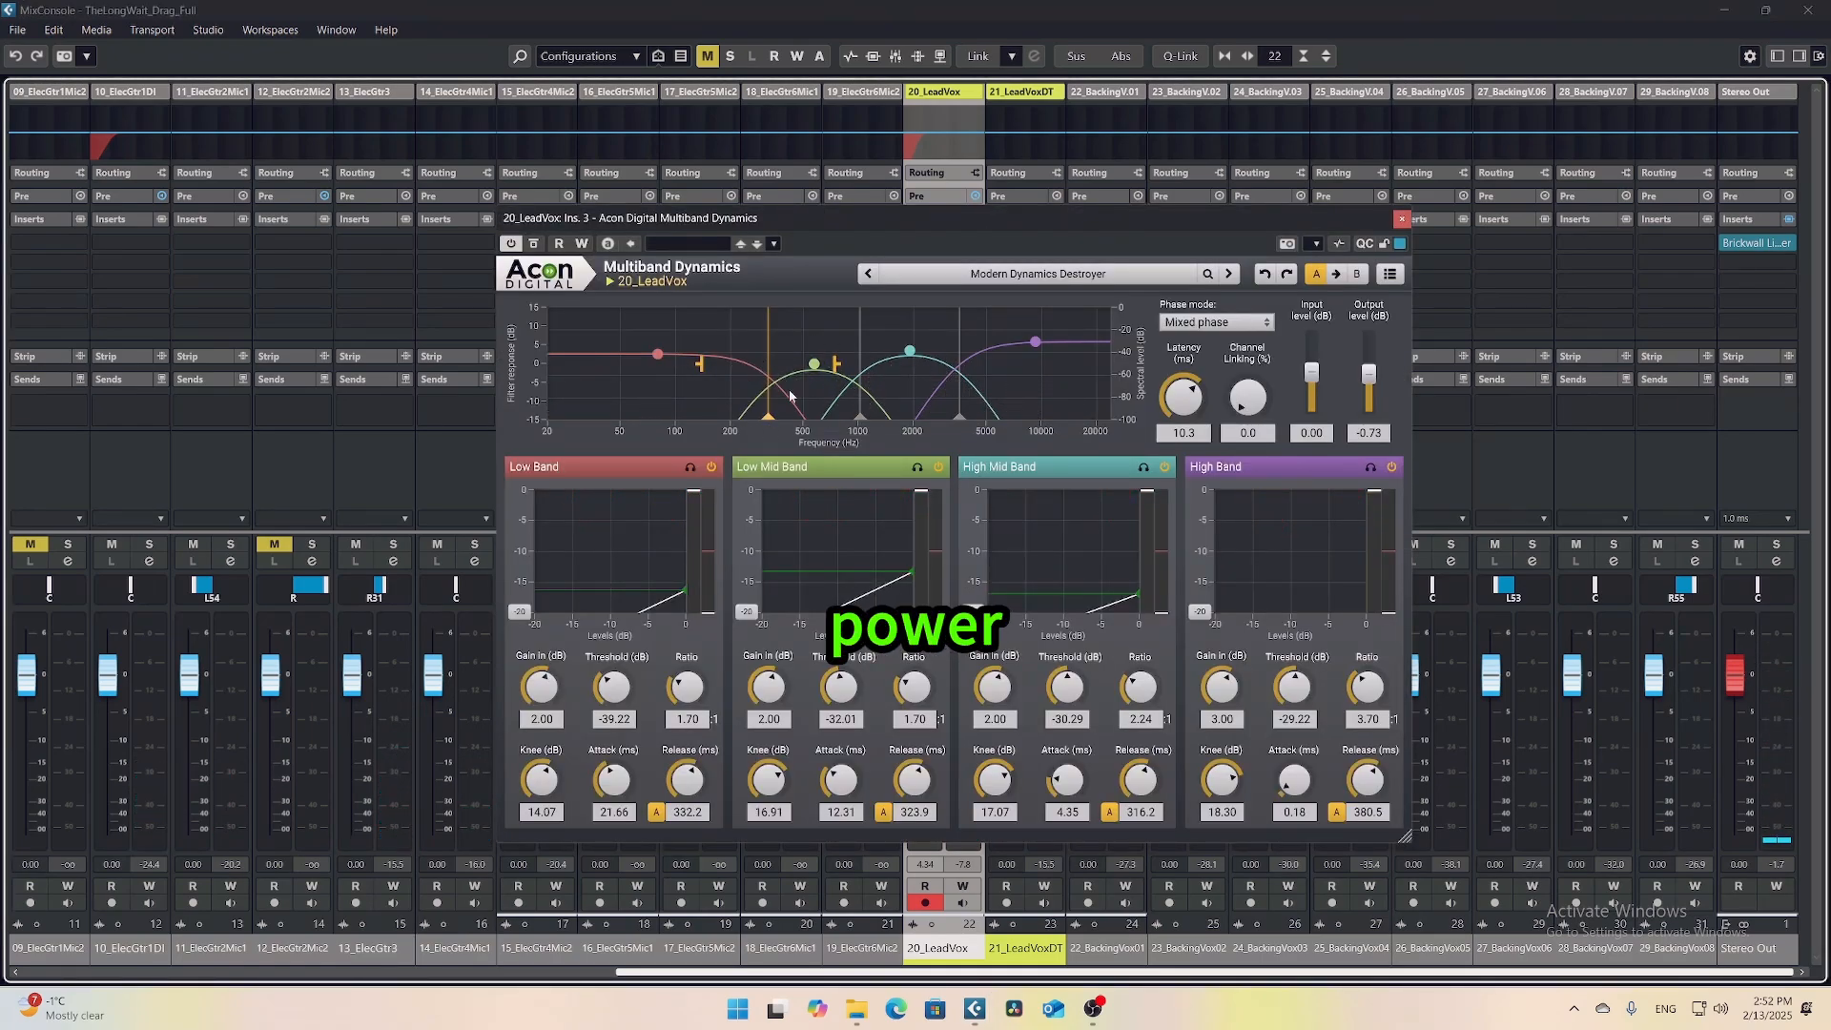
pyautogui.press('s')
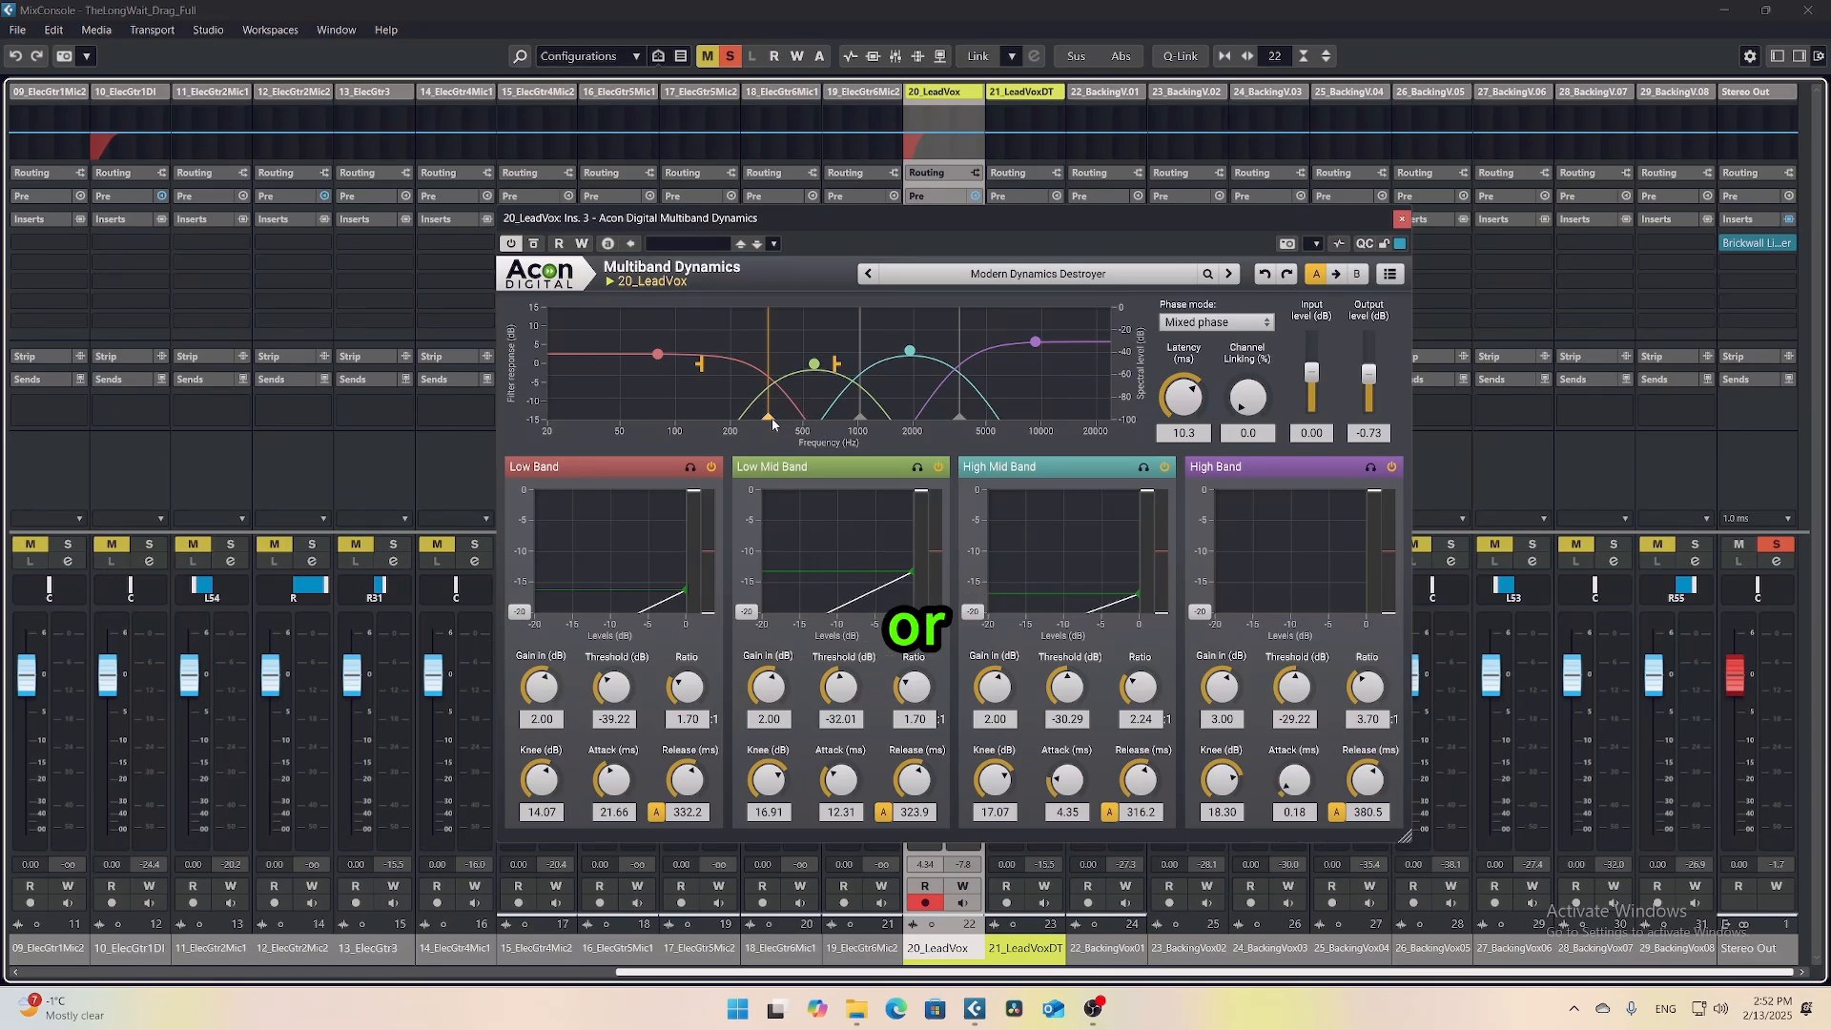
pyautogui.moveTo(767, 422)
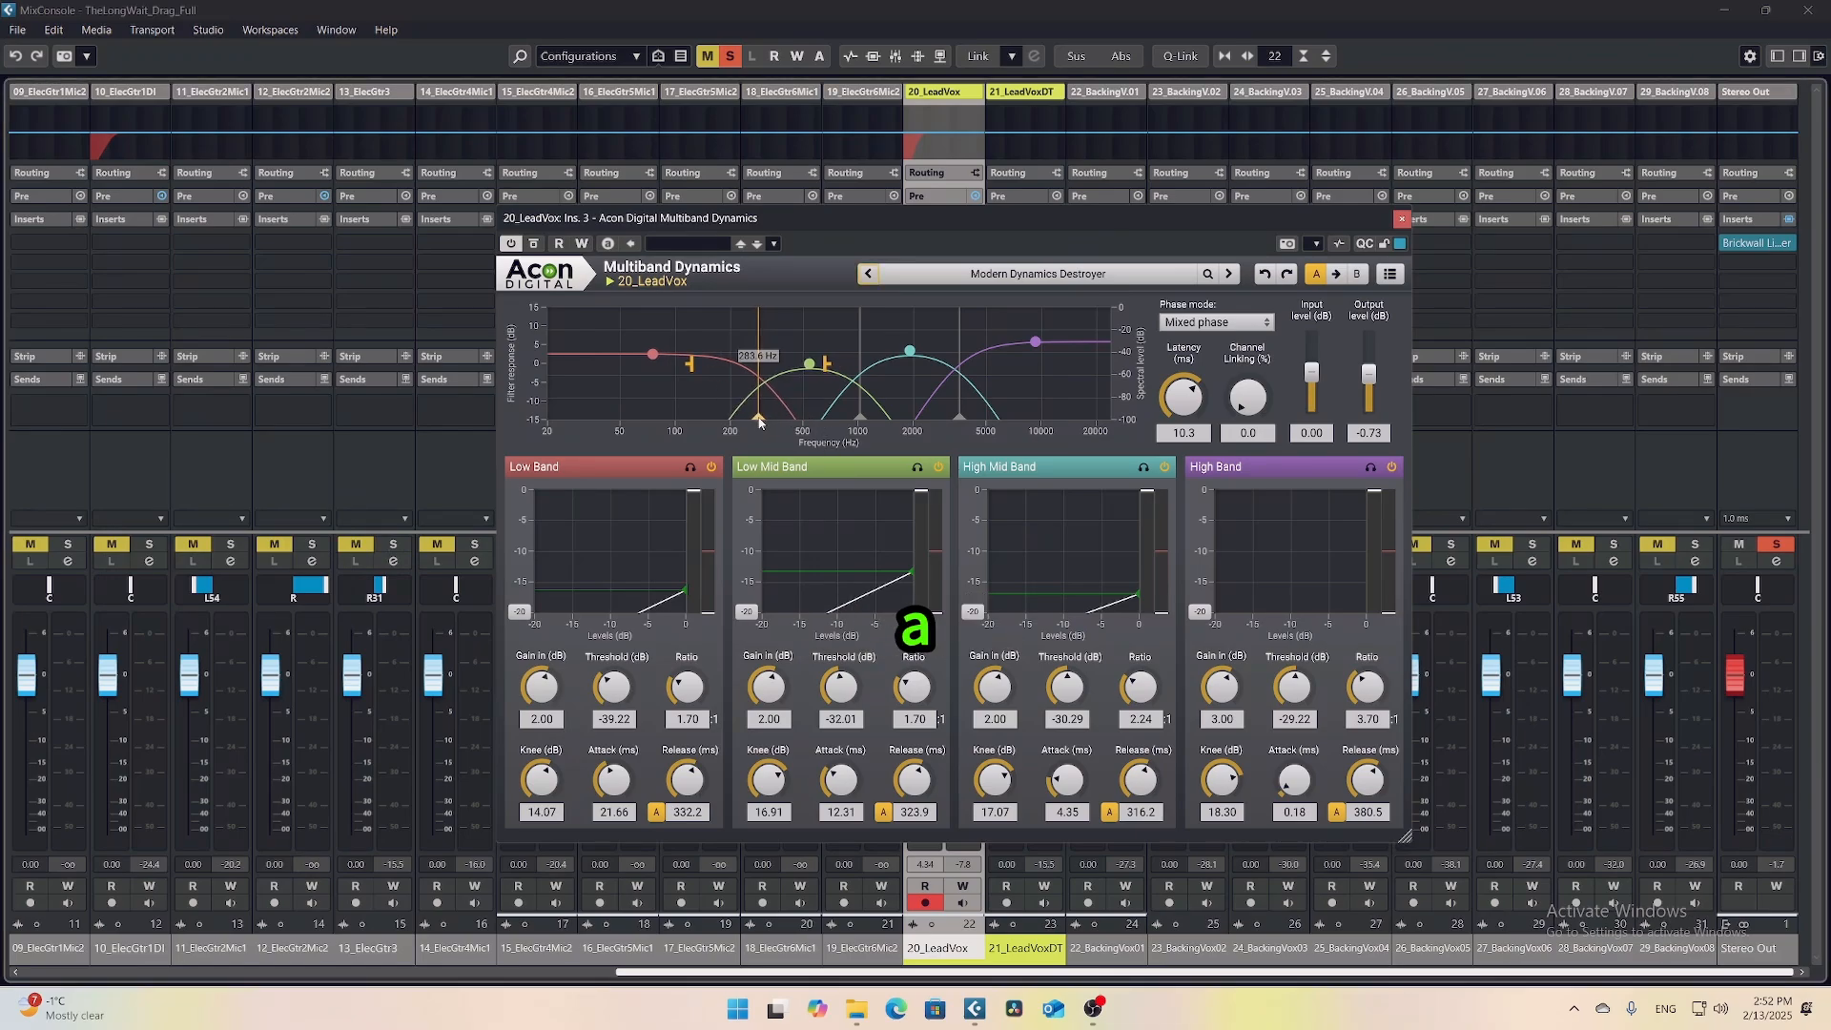
# - Play the vocal and set the Low Mid Band's threshold to -28.94 dB and attack to 26.61 ms, and the Low Band's attack to 35.46 ms
pyautogui.press('space')
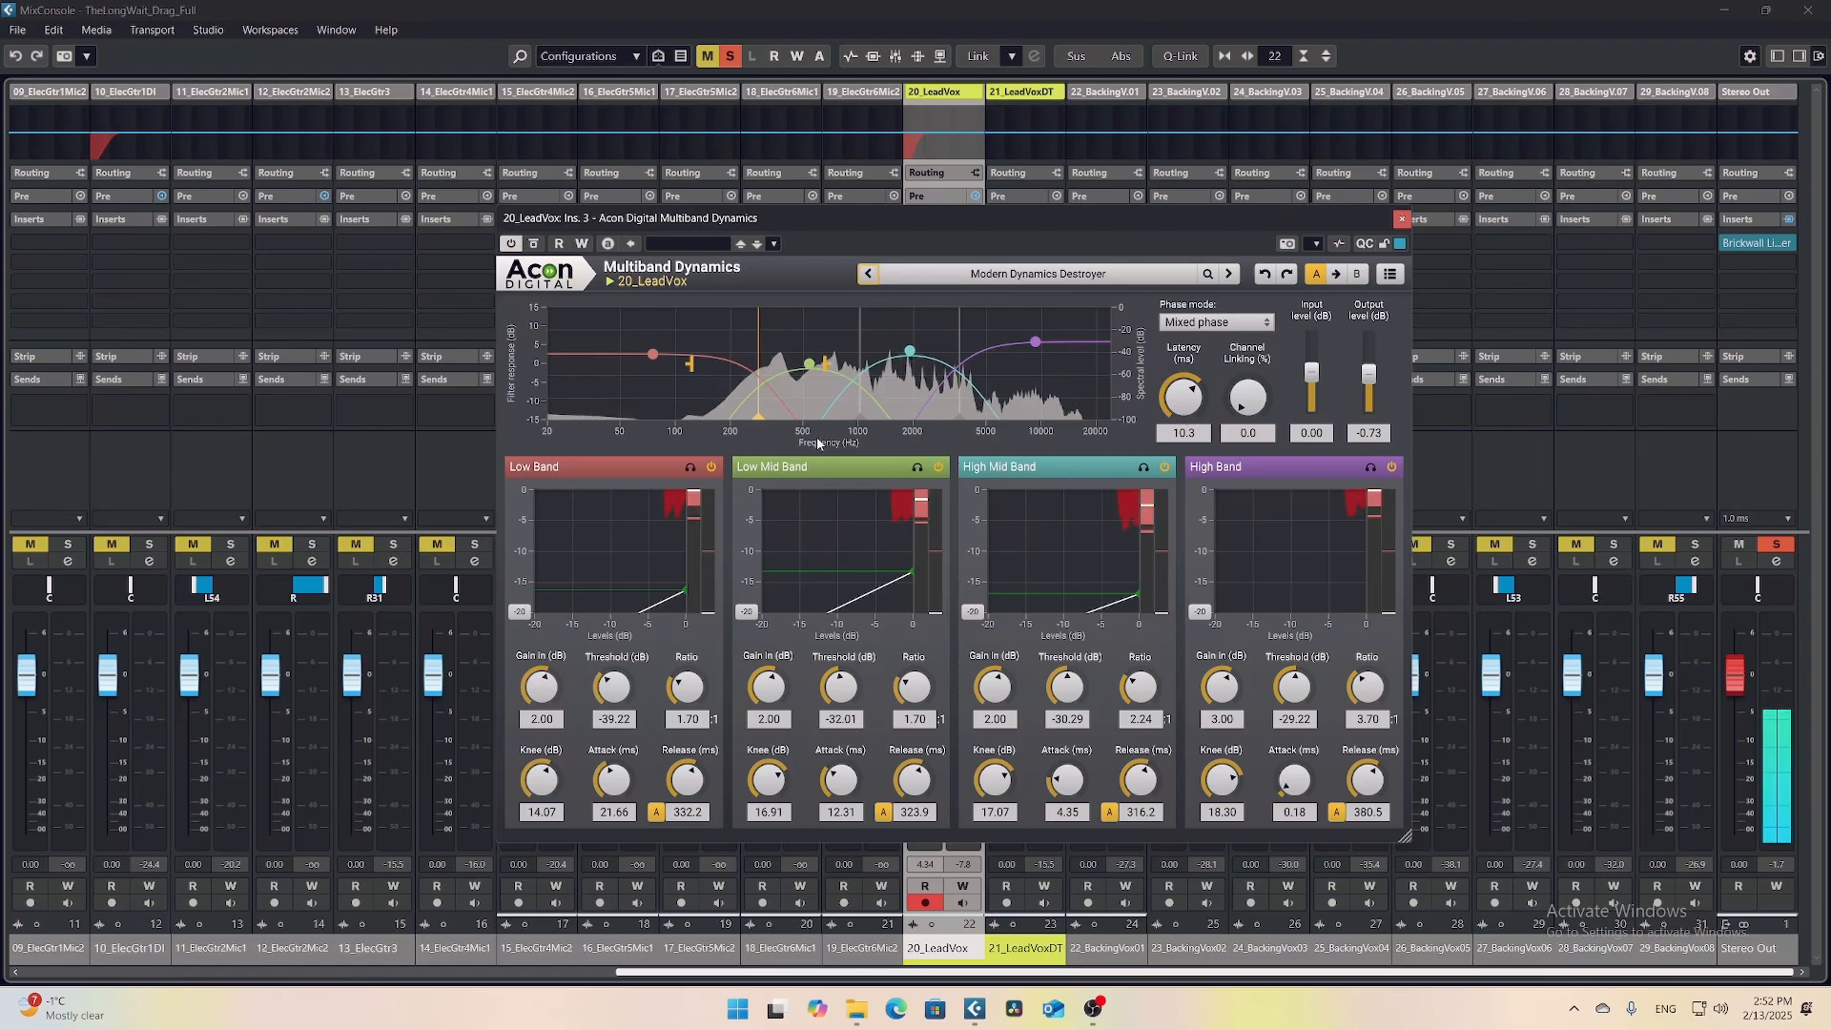
pyautogui.moveTo(847, 686); pyautogui.dragTo(848, 669)
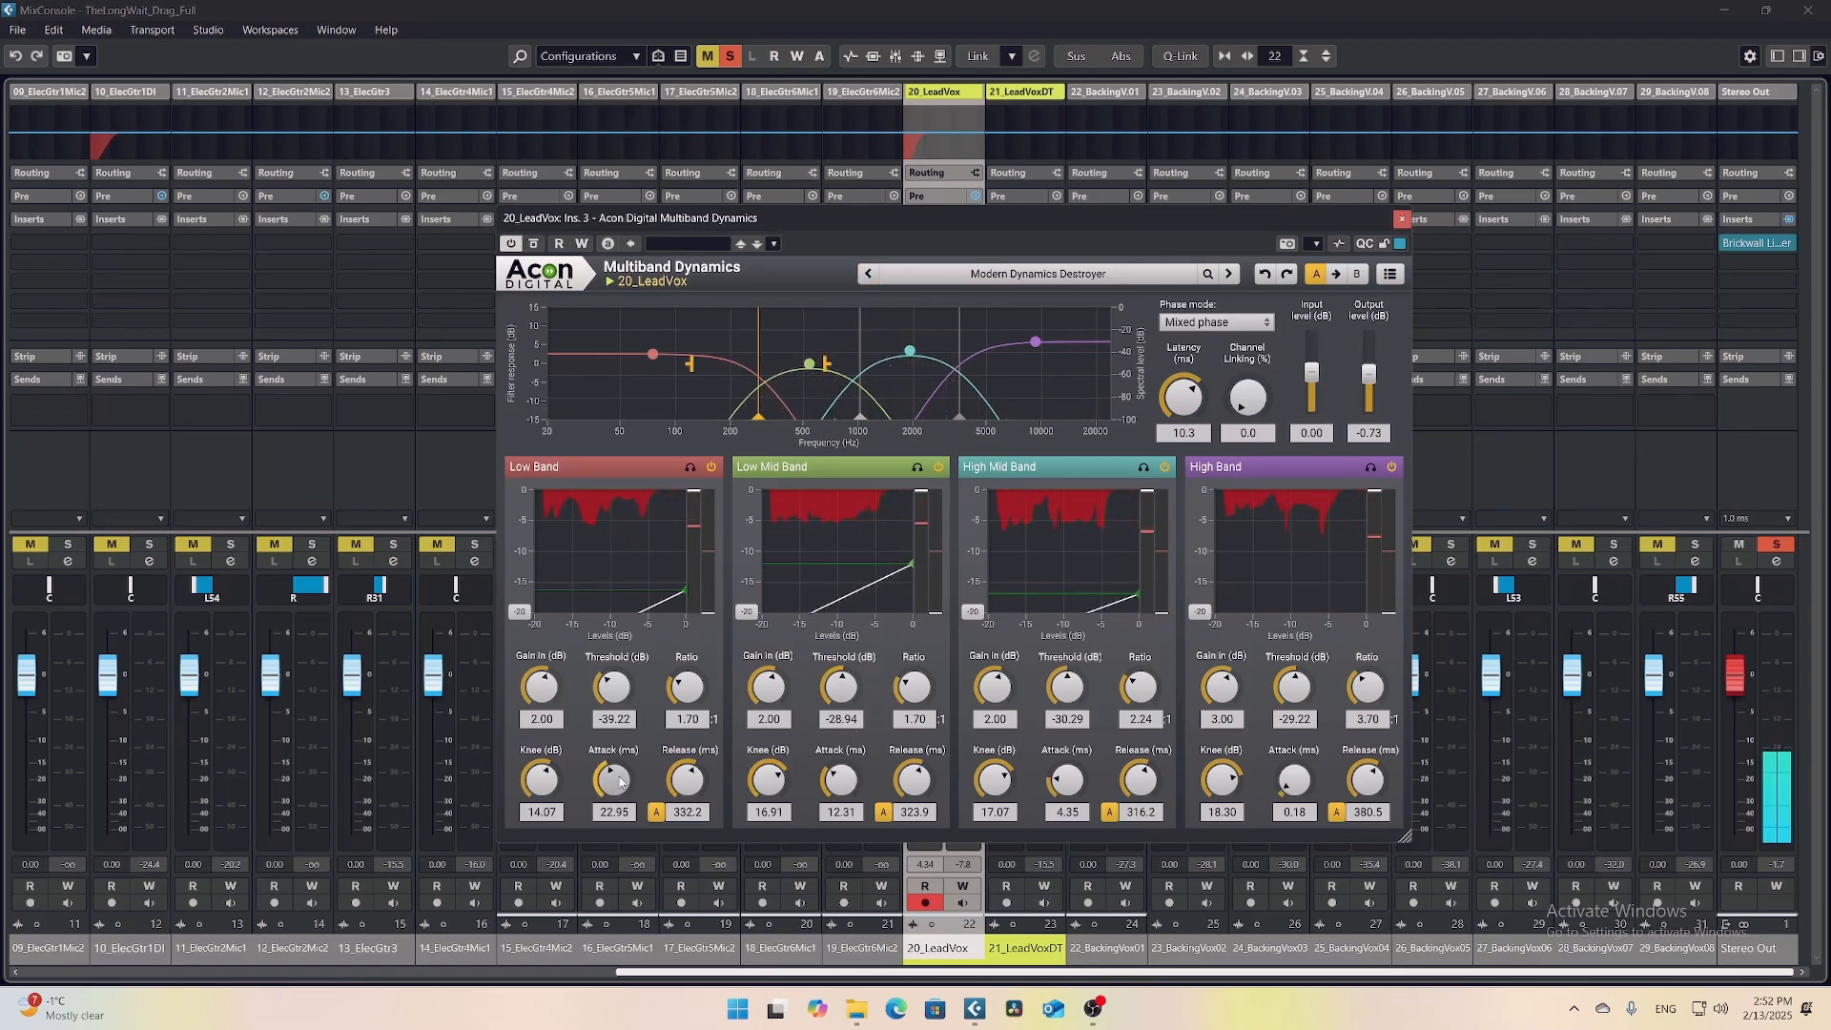
pyautogui.moveTo(859, 793)
pyautogui.mouseDown()
pyautogui.moveTo(872, 762)
pyautogui.moveTo(843, 799)
pyautogui.mouseUp()
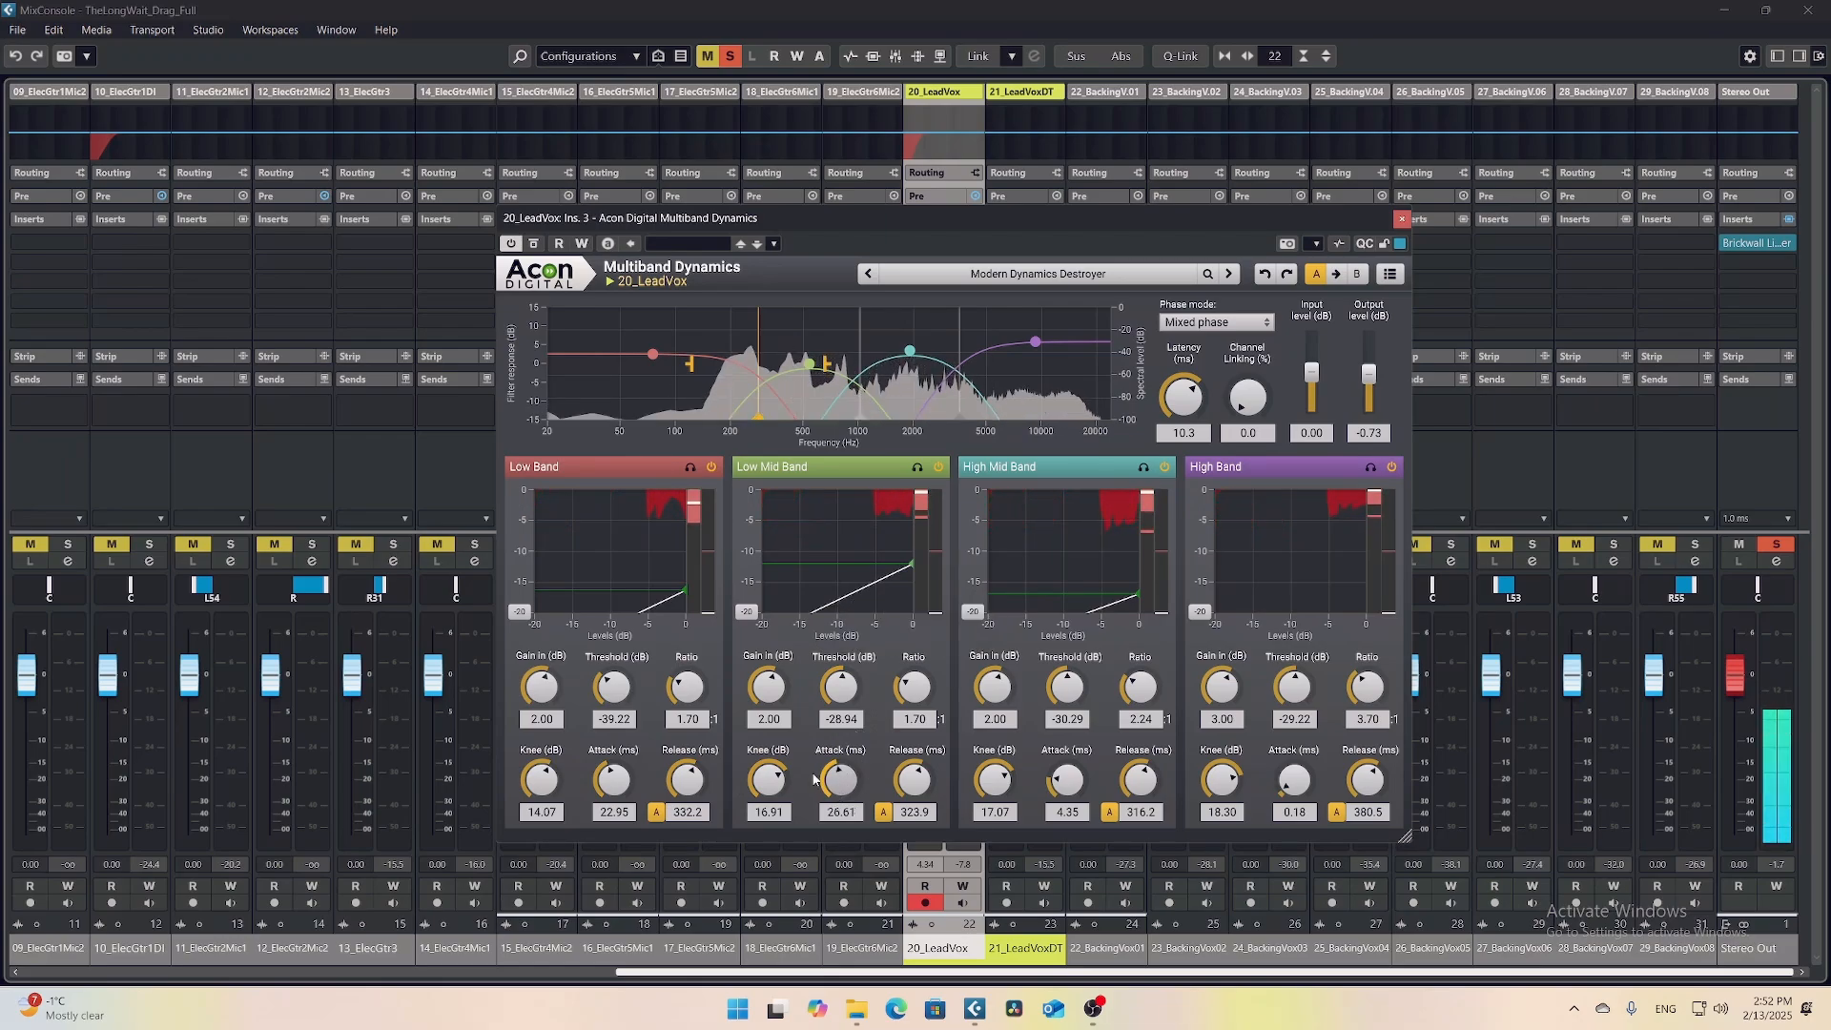
pyautogui.moveTo(637, 791); pyautogui.dragTo(631, 768)
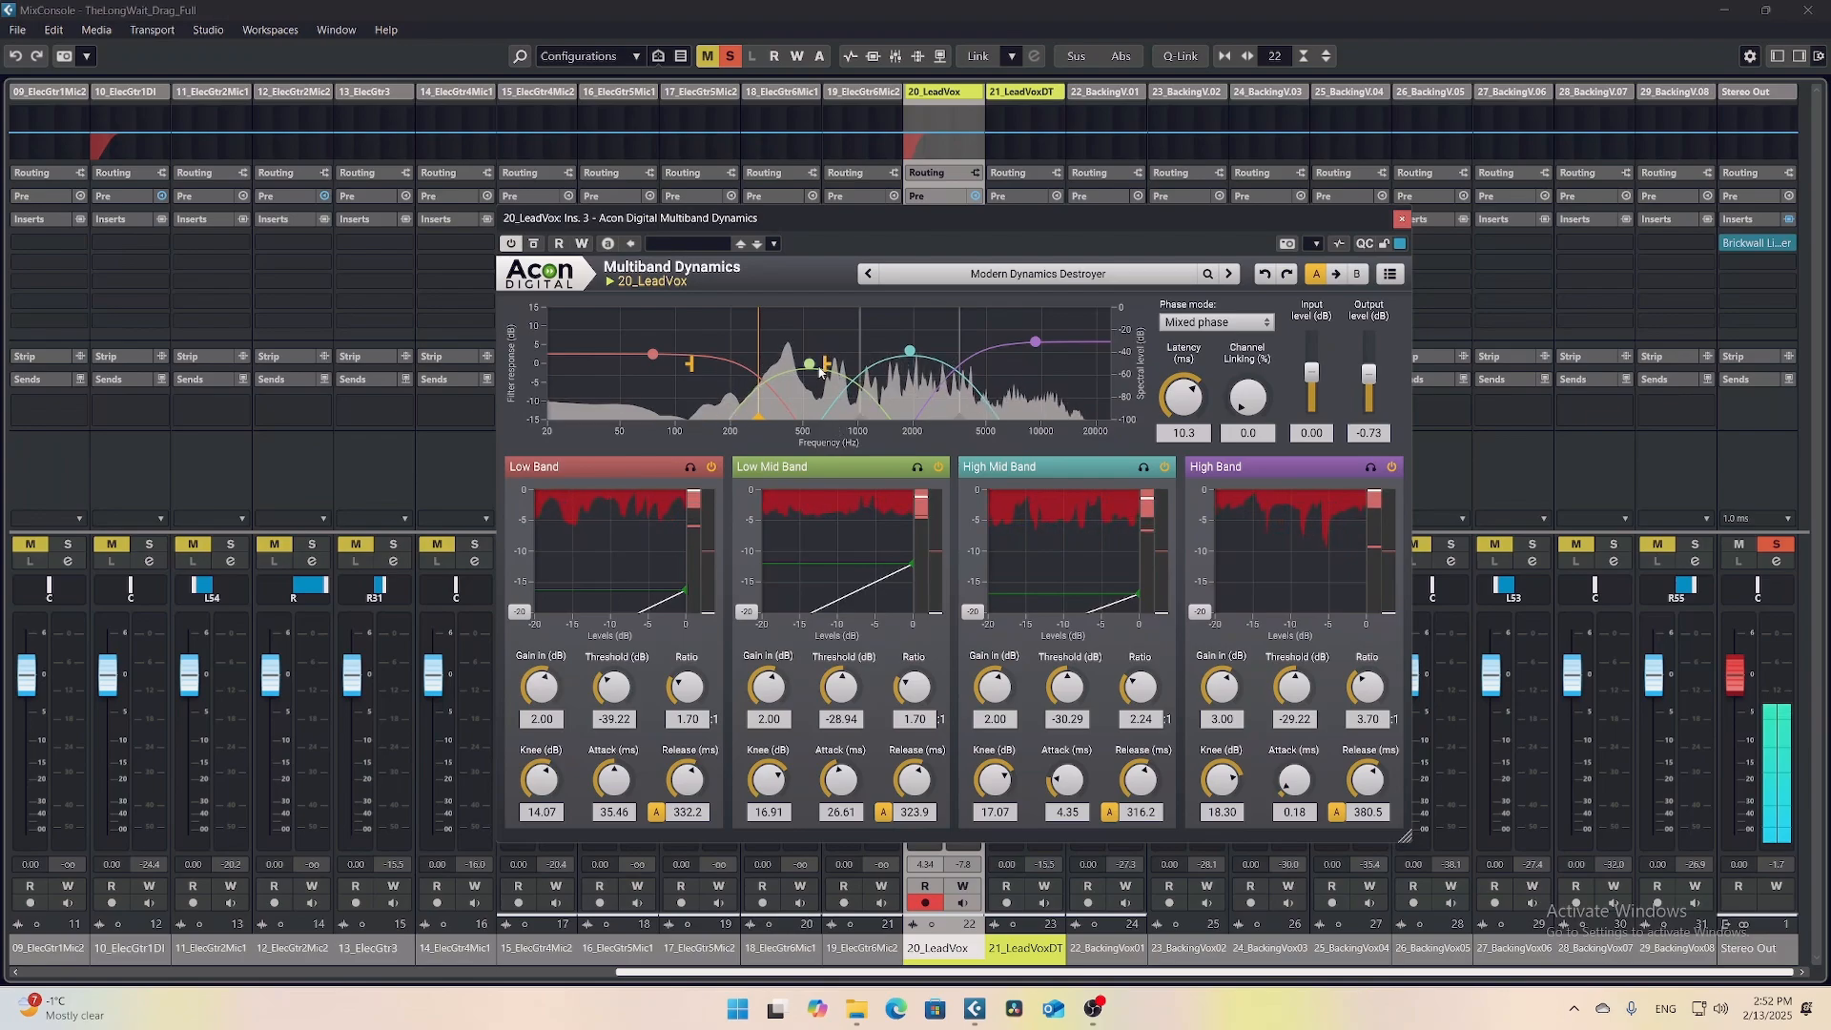
# - Set the Low Mid Band's threshold to -26.83 dB and ratio to 1.41, and the Low Band's ratio to 1.52
pyautogui.moveTo(840, 698); pyautogui.dragTo(839, 686)
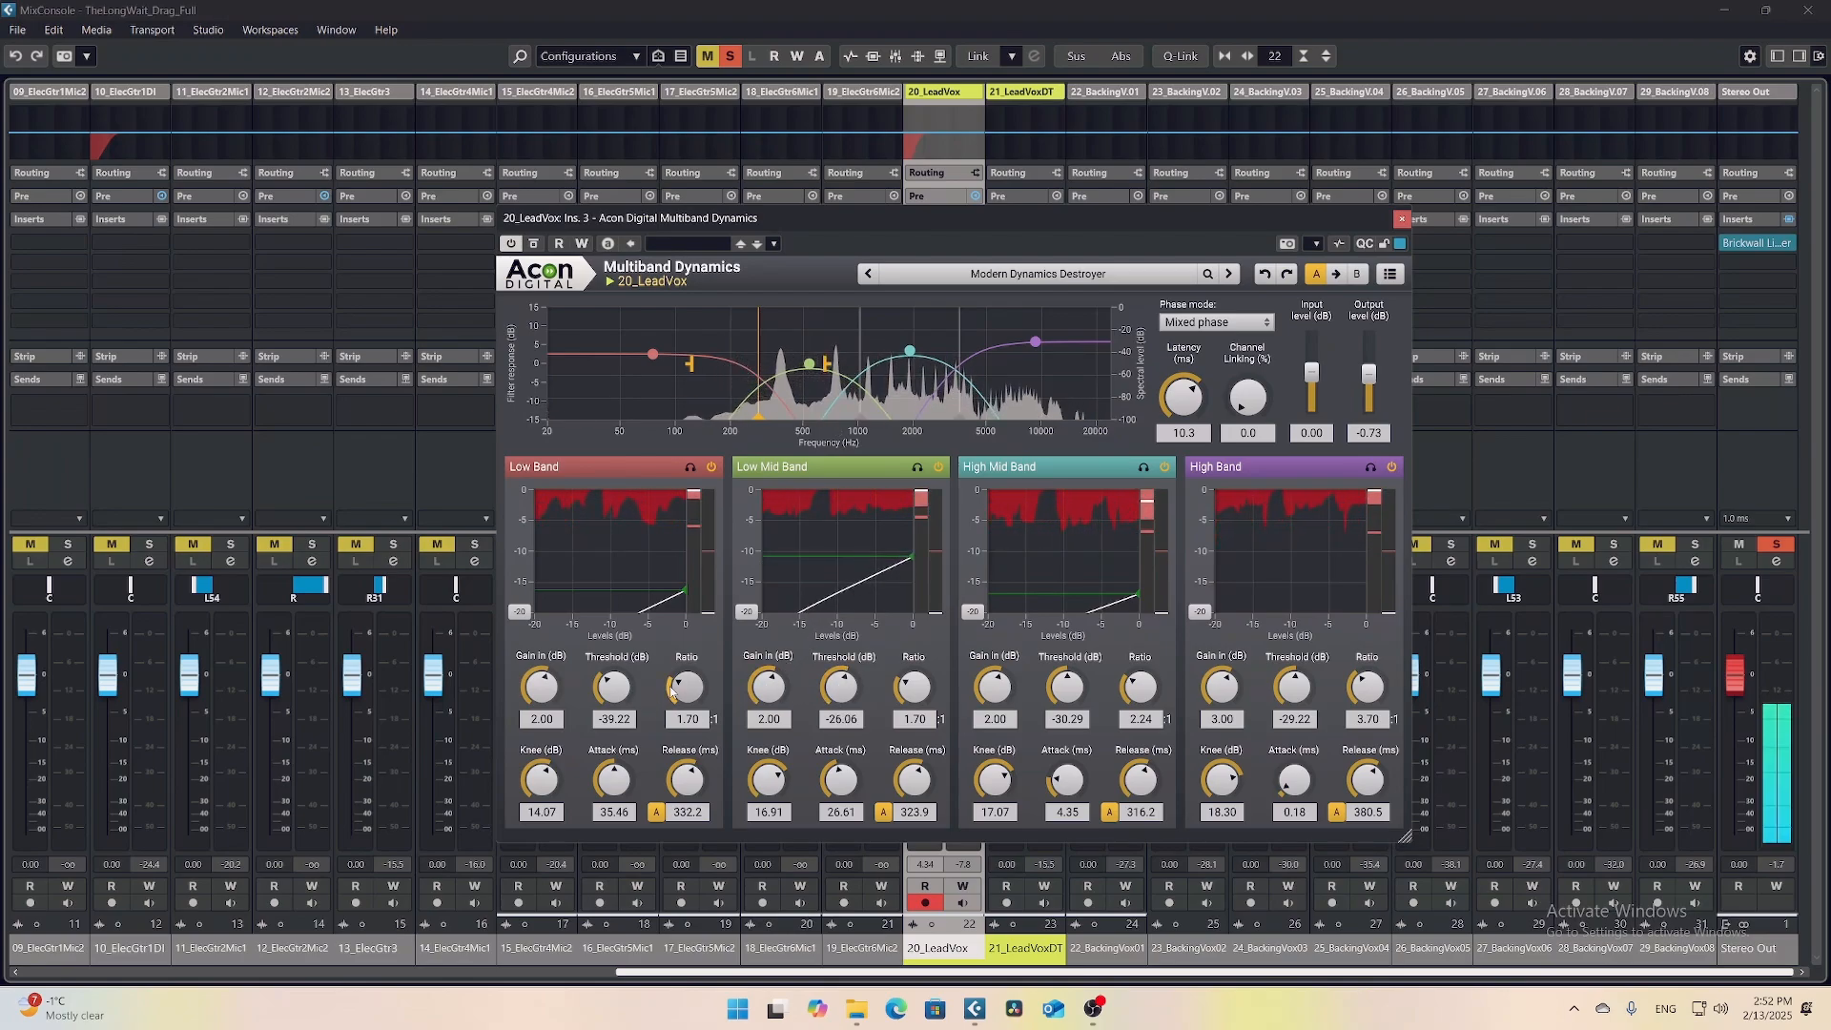
pyautogui.moveTo(912, 688); pyautogui.dragTo(907, 691)
pyautogui.moveTo(687, 689); pyautogui.dragTo(693, 698)
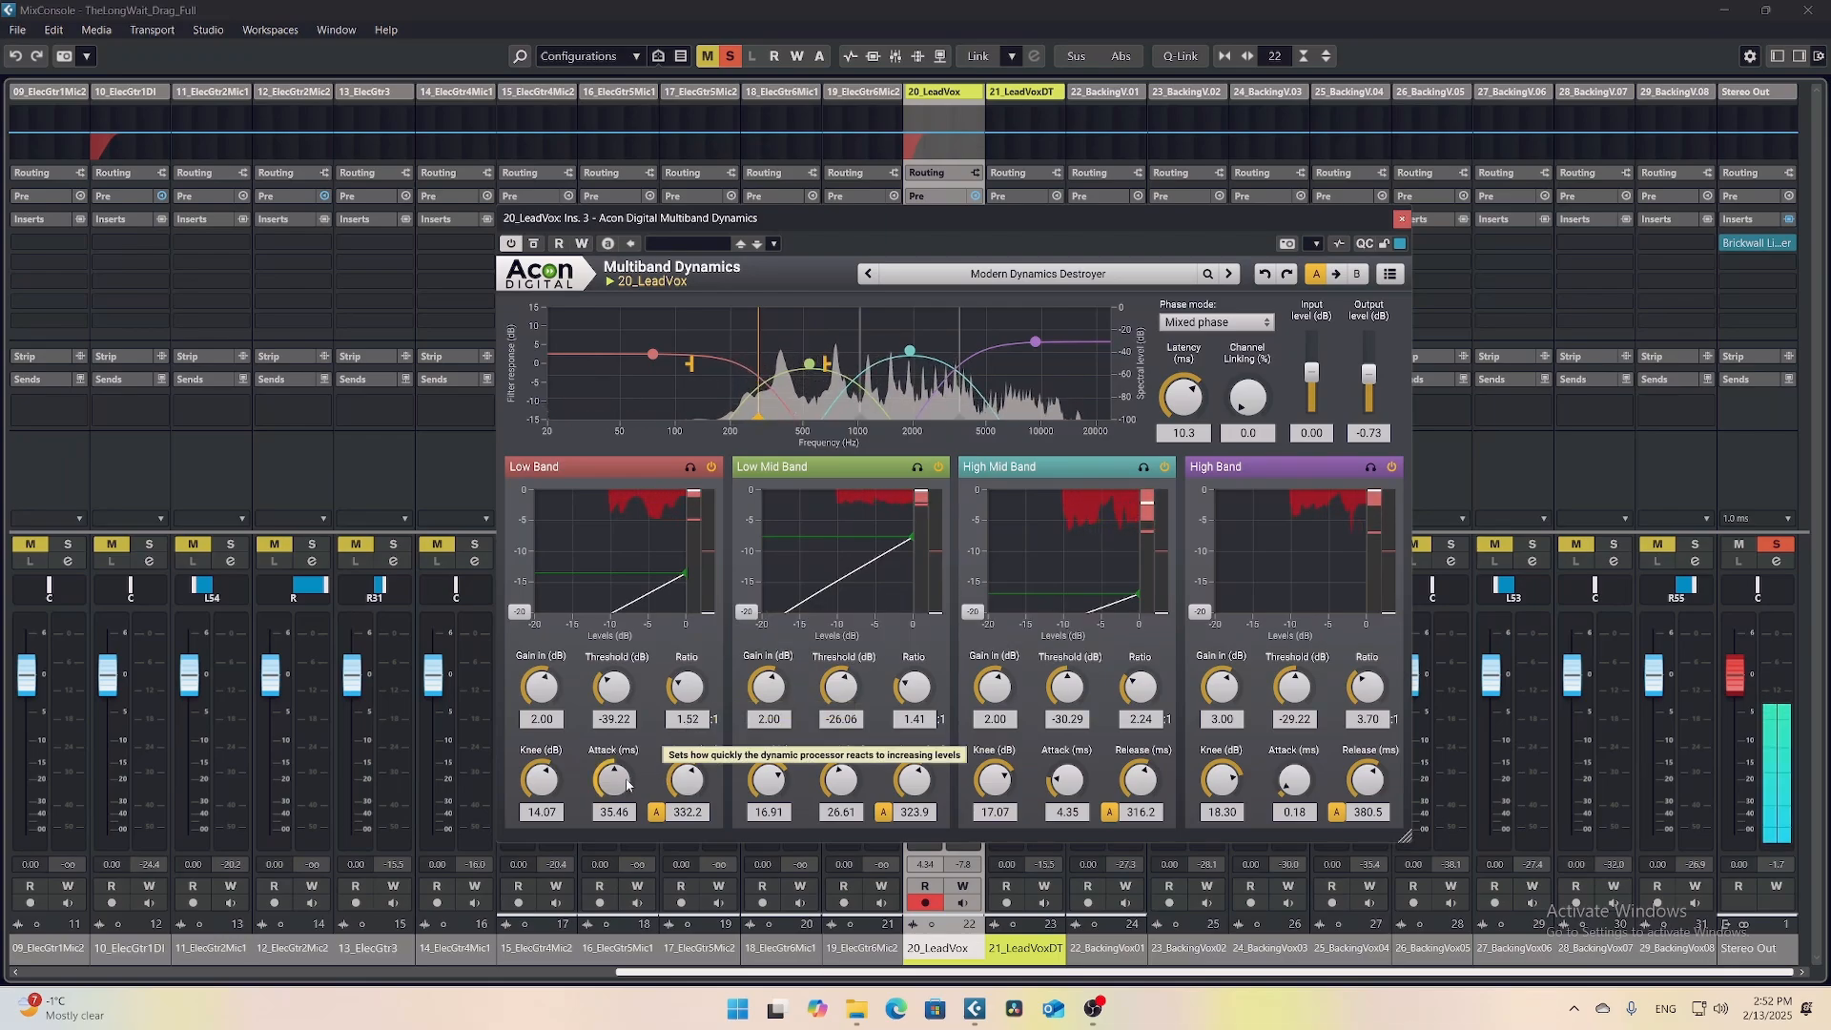
pyautogui.moveTo(837, 686); pyautogui.dragTo(836, 695)
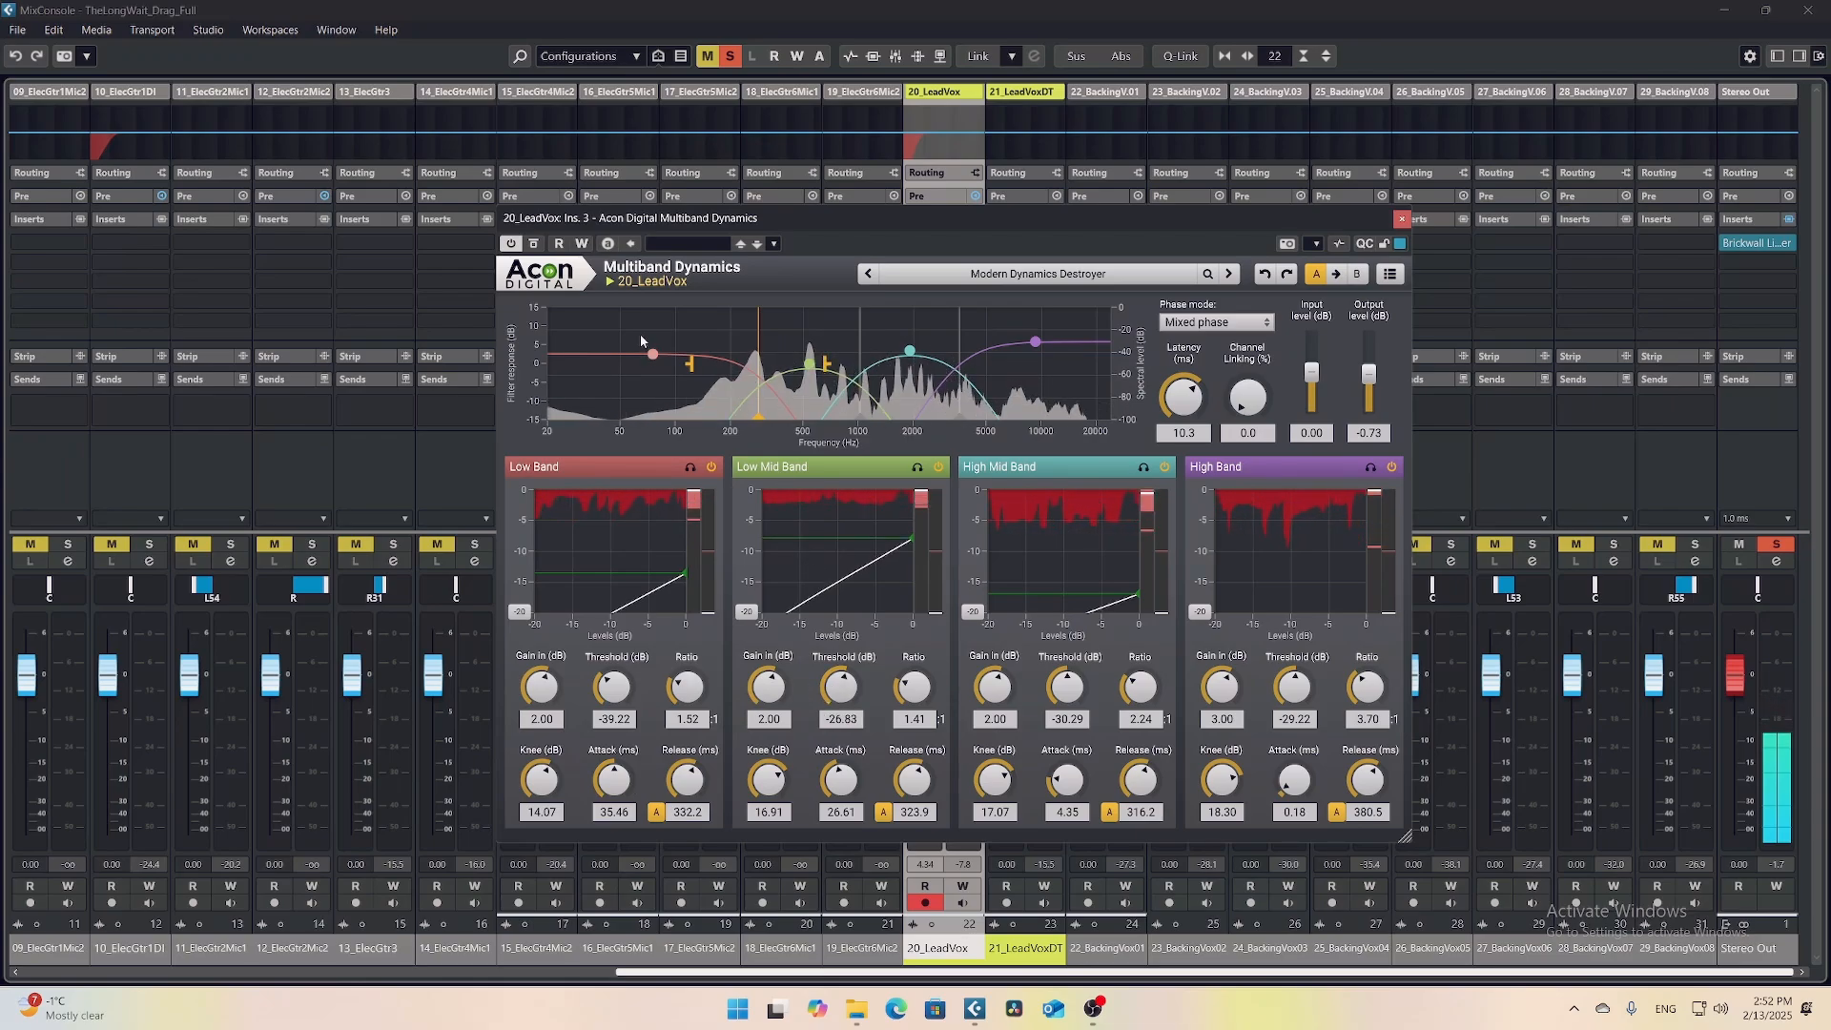
# - Compare the vocal with the multiband processing bypassed and active, and set the output level to -1.60 dB
pyautogui.click(534, 244)
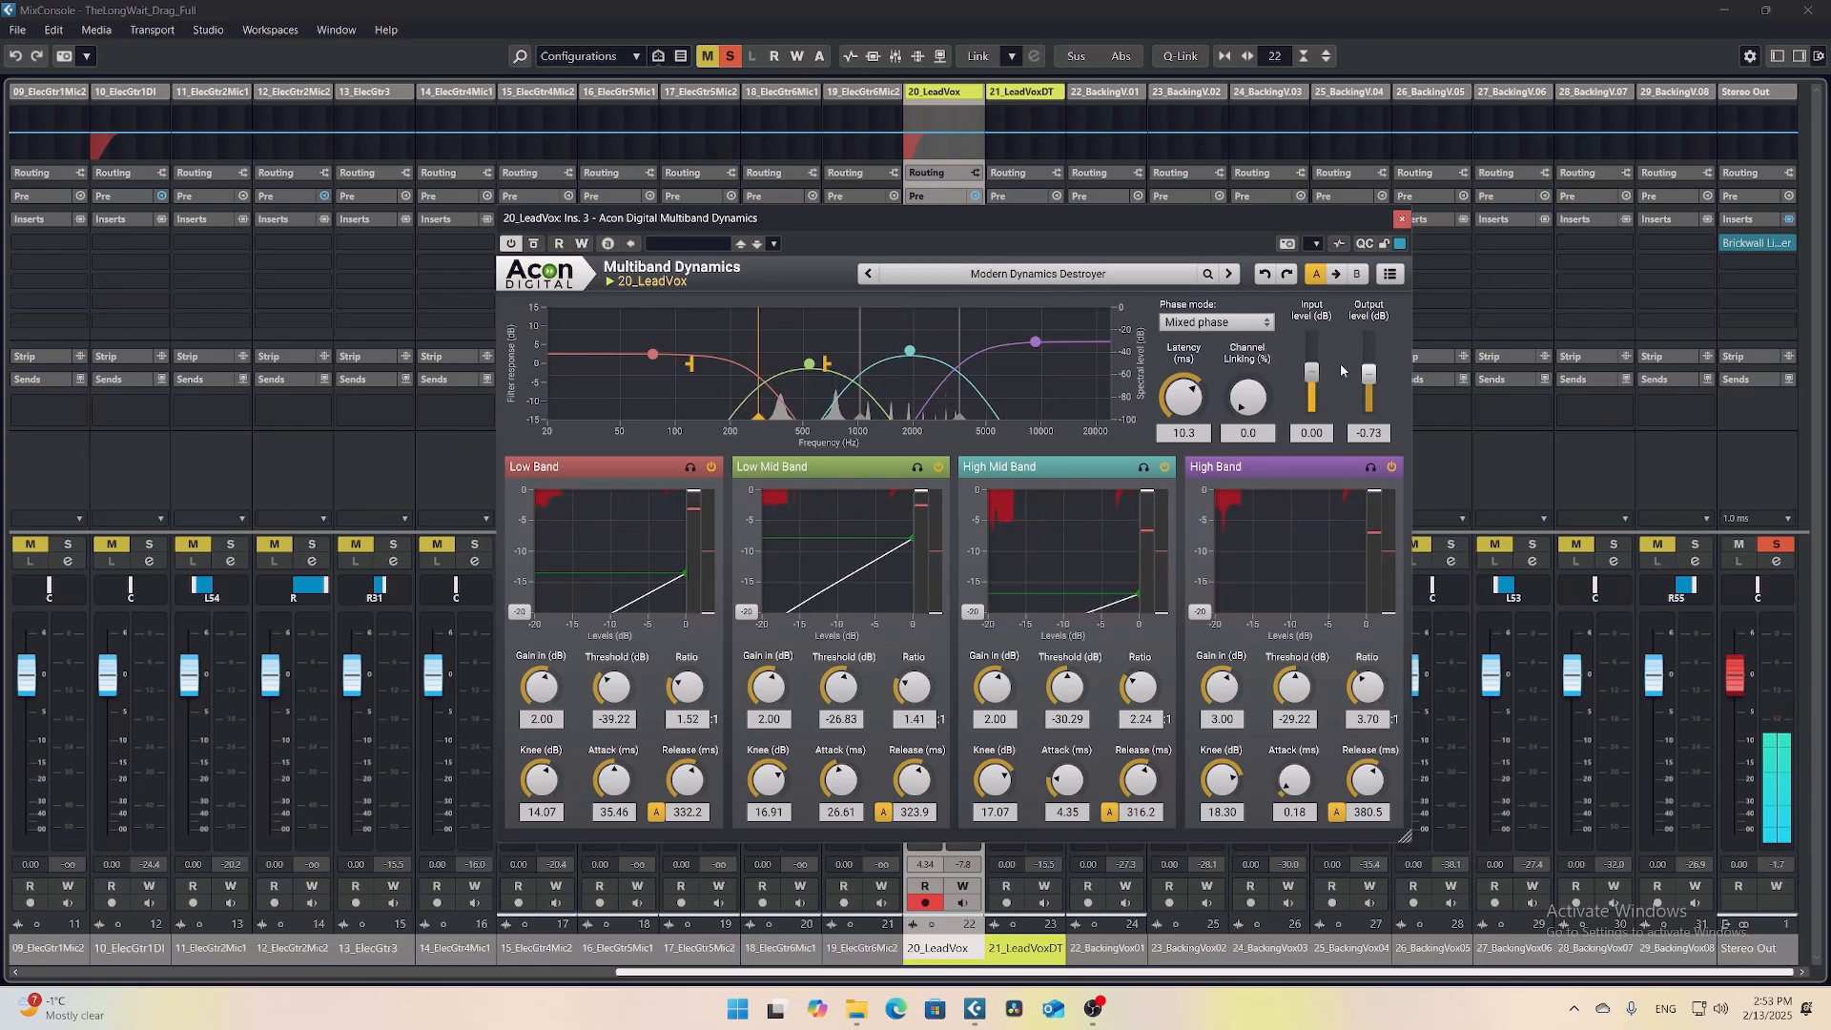
pyautogui.moveTo(1368, 372); pyautogui.dragTo(1372, 382)
pyautogui.scroll(2, 1372, 381)
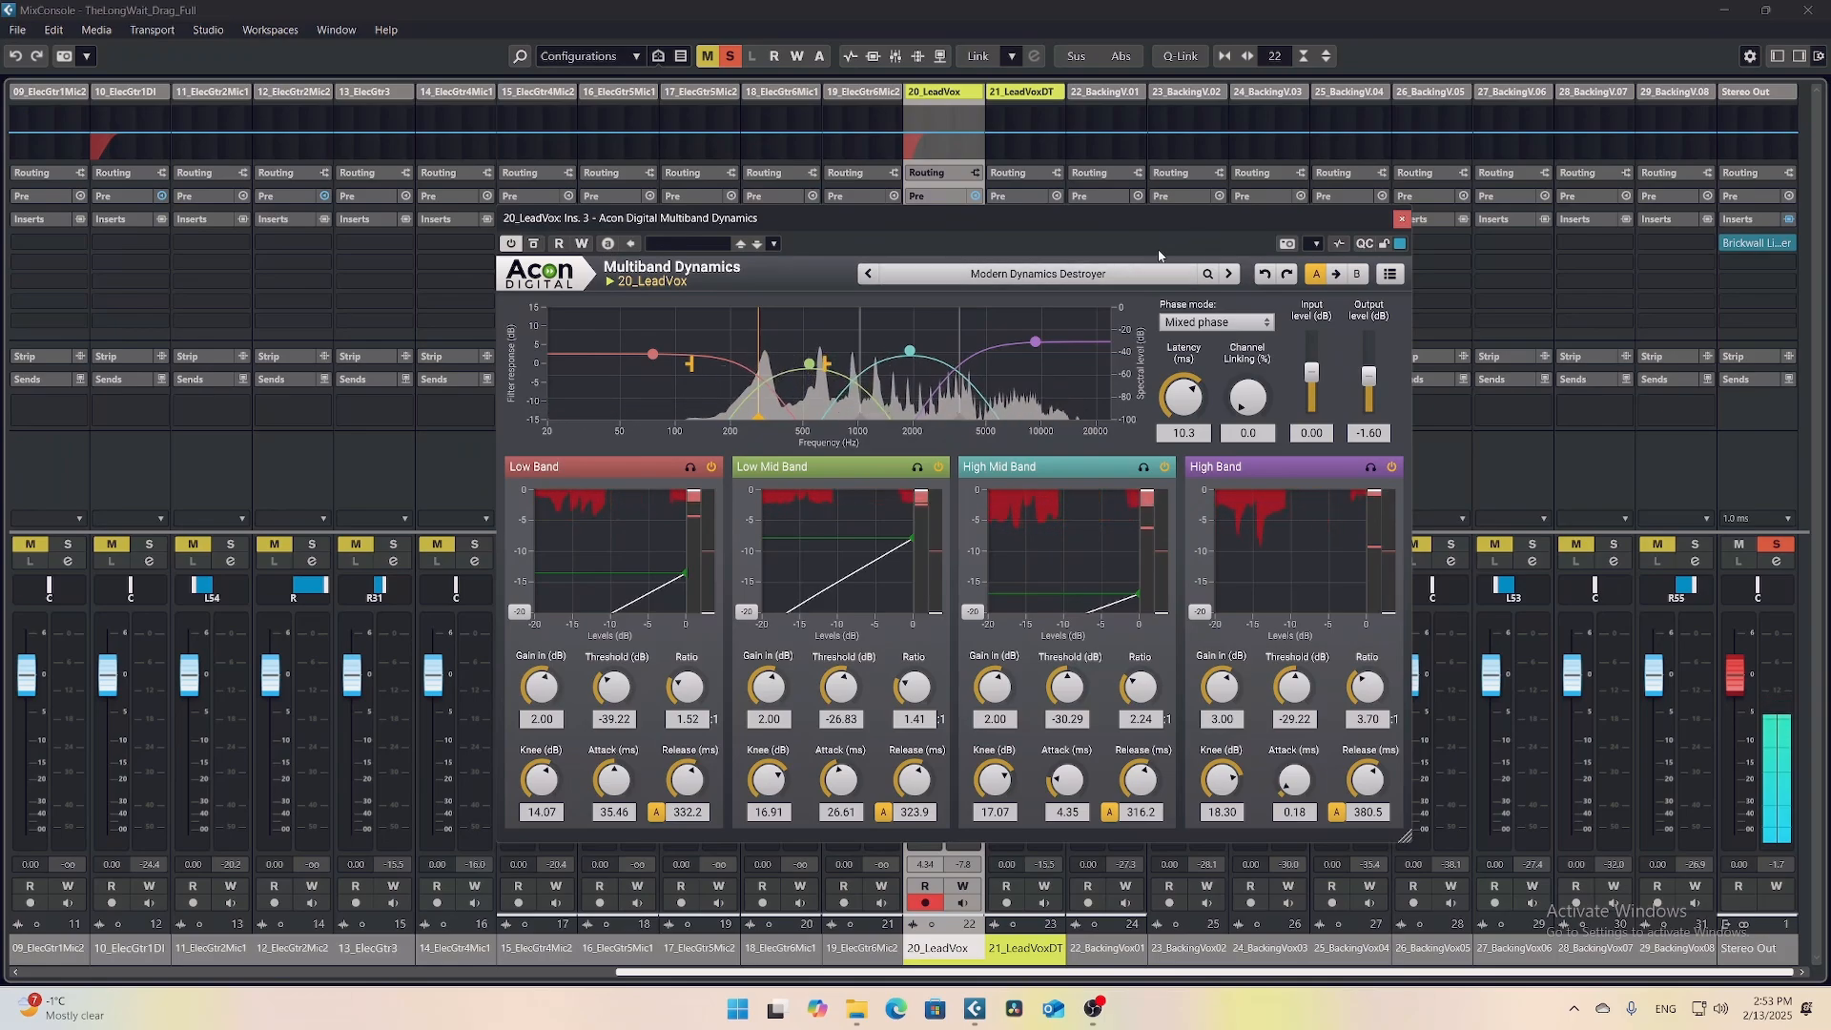
# - Close Multiband Dynamics and open the Summit Audio EQF-100 equalizer on the lead vocal
pyautogui.click(1401, 217)
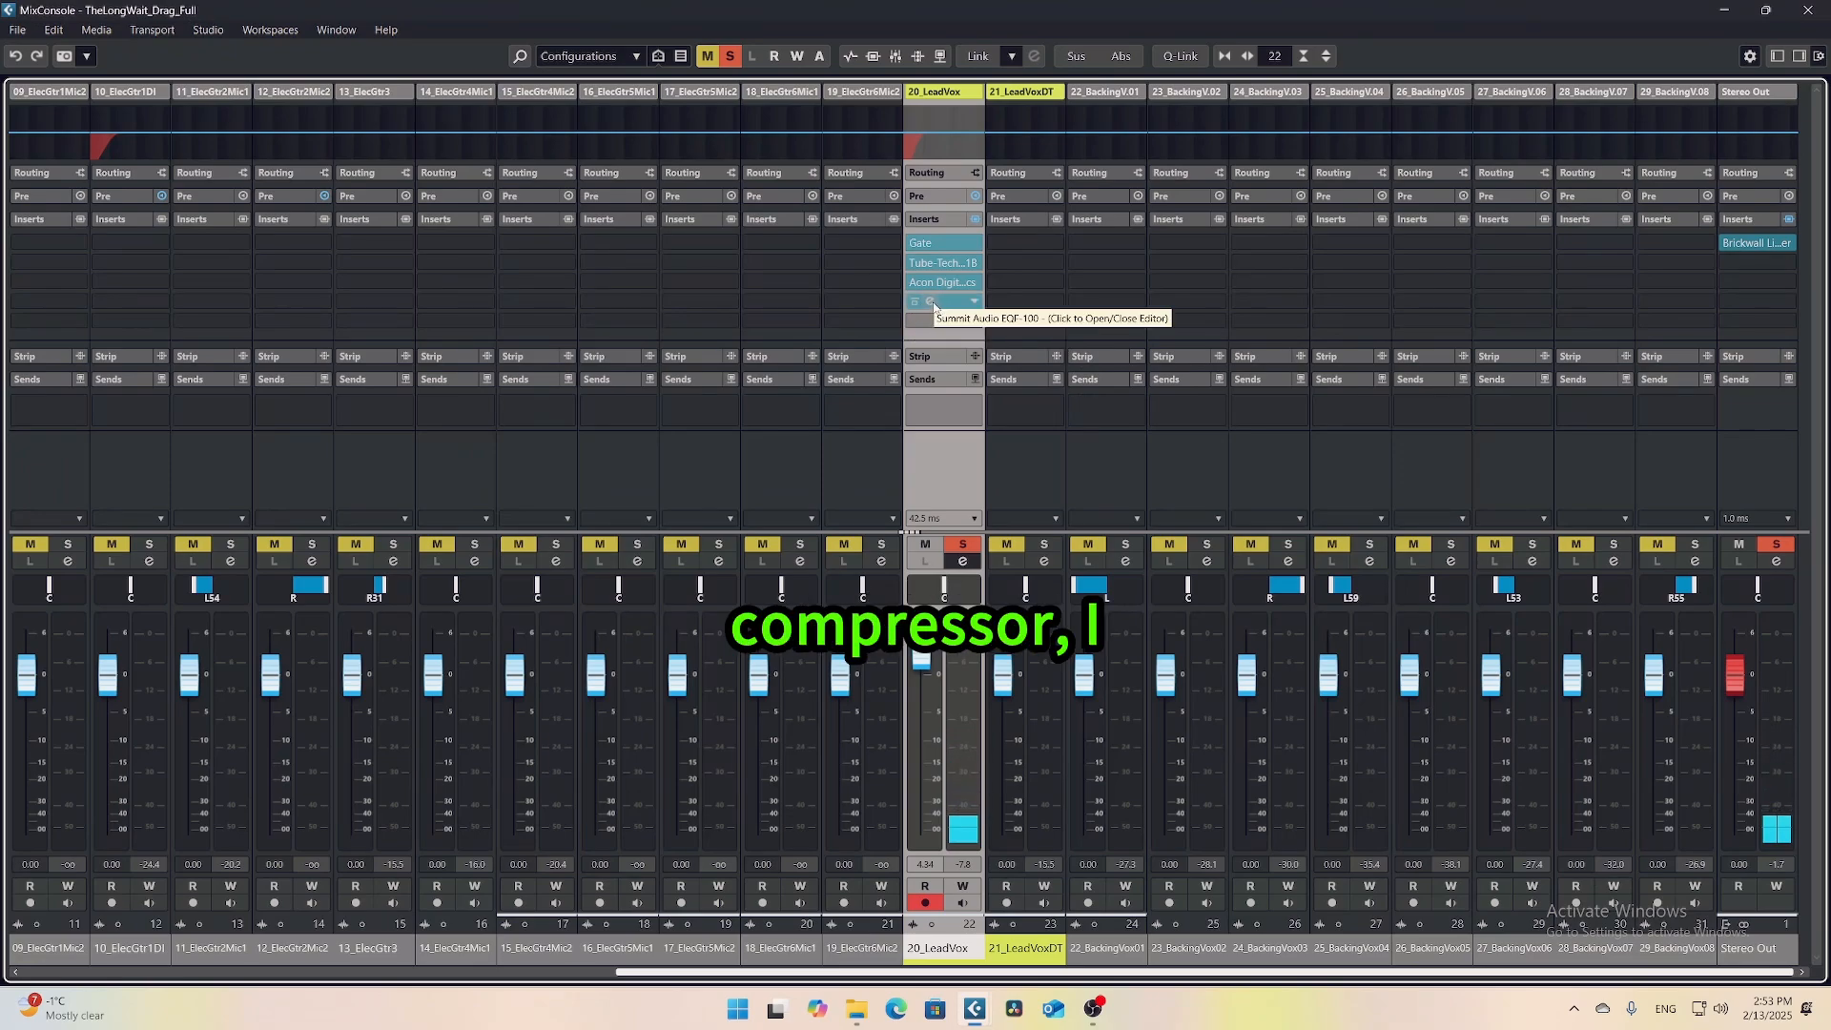
pyautogui.click(932, 302)
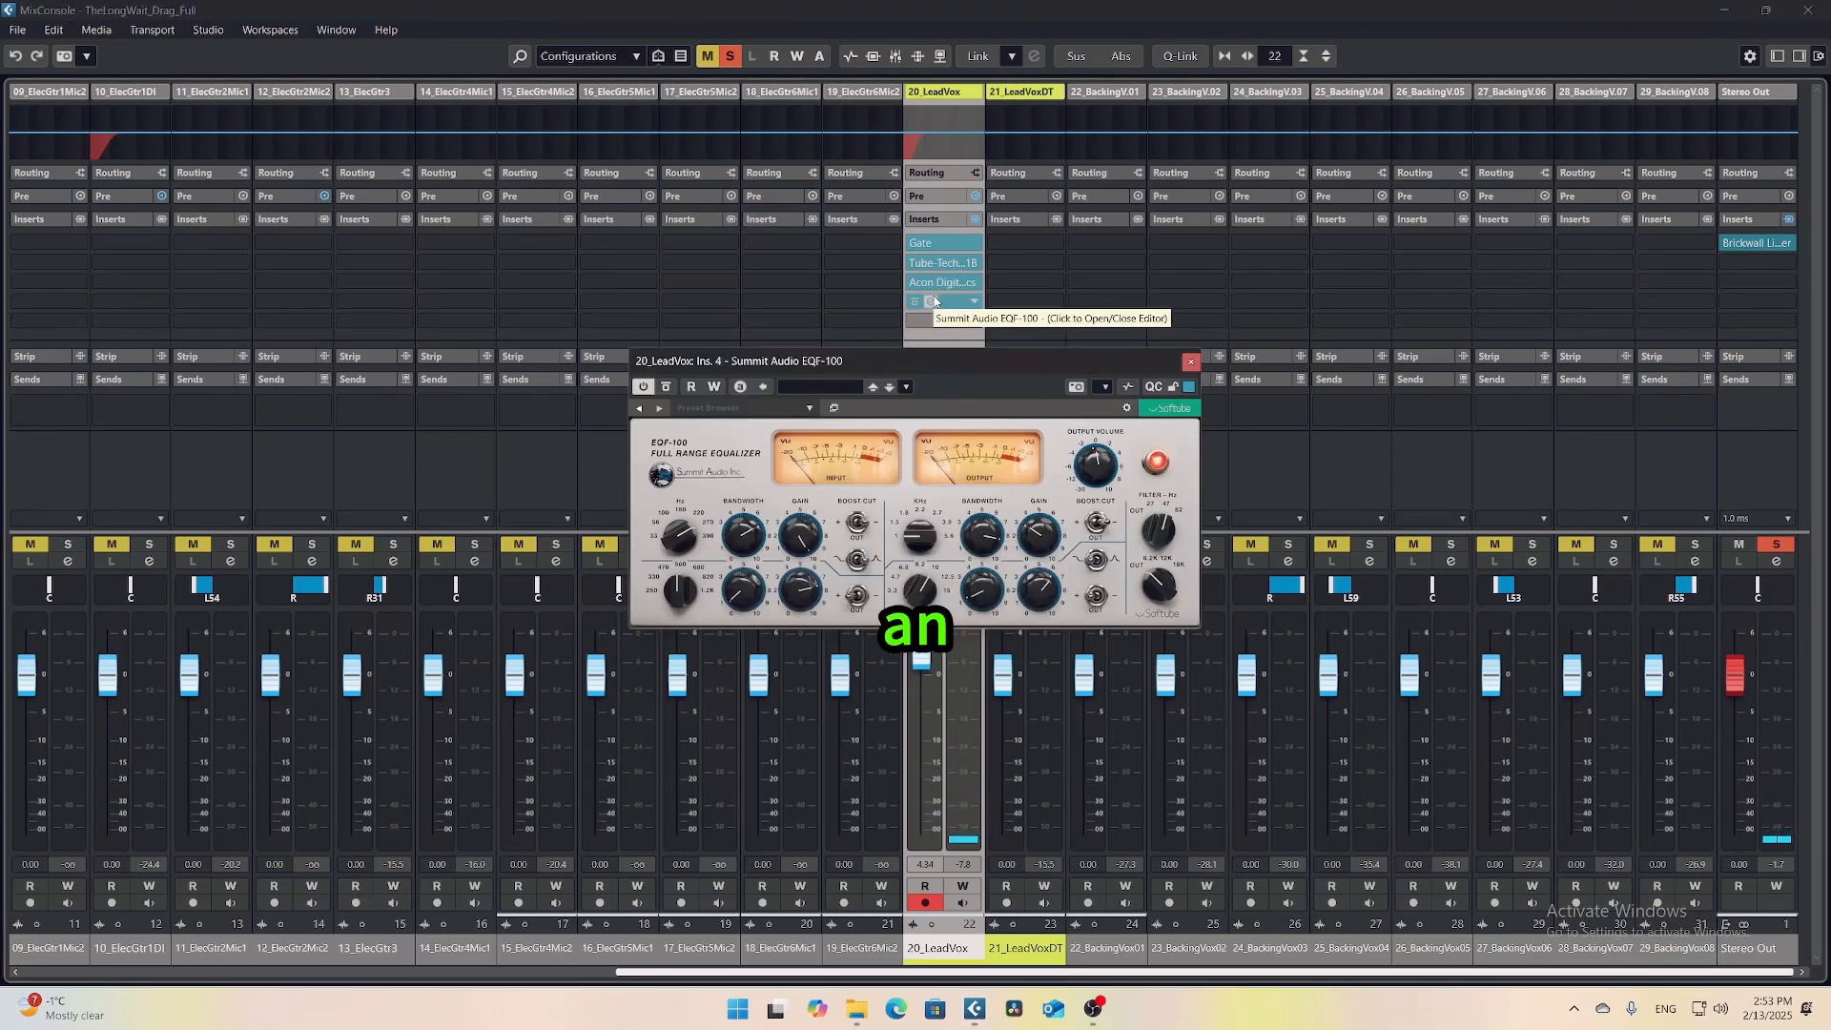